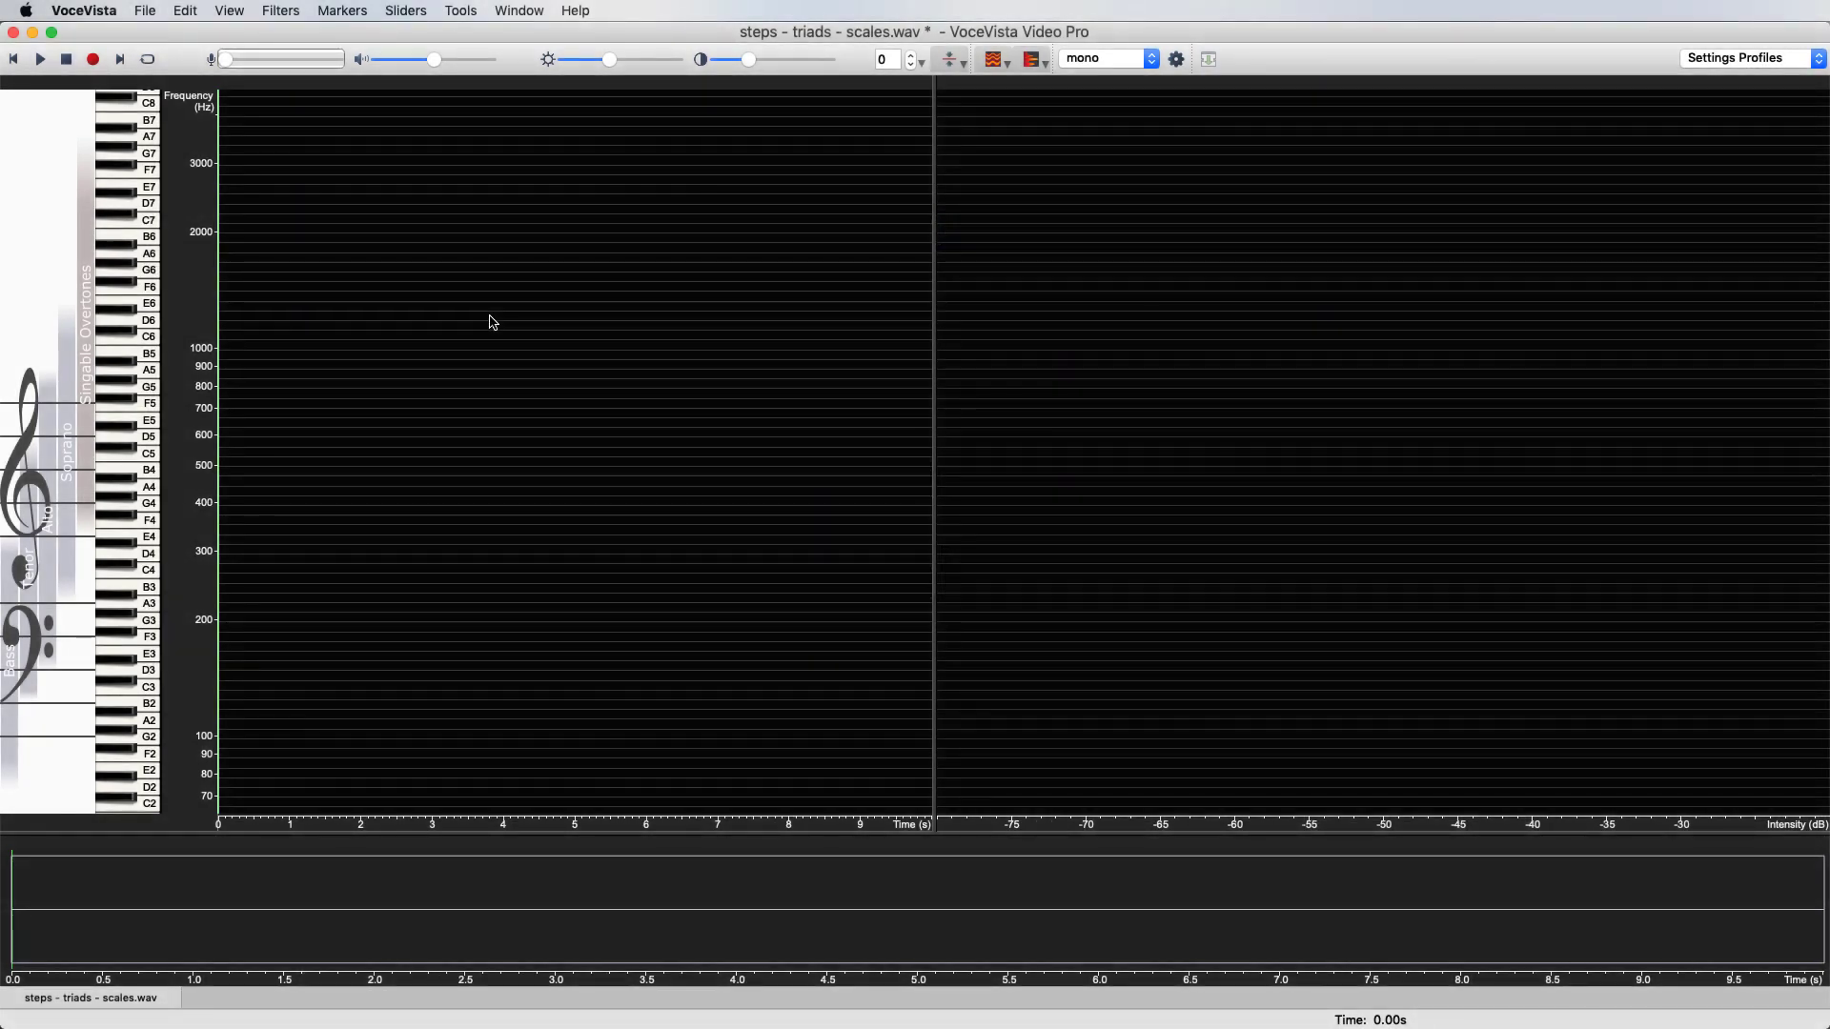
# - Show the Edit menu with its Generate sound command
pyautogui.click(186, 14)
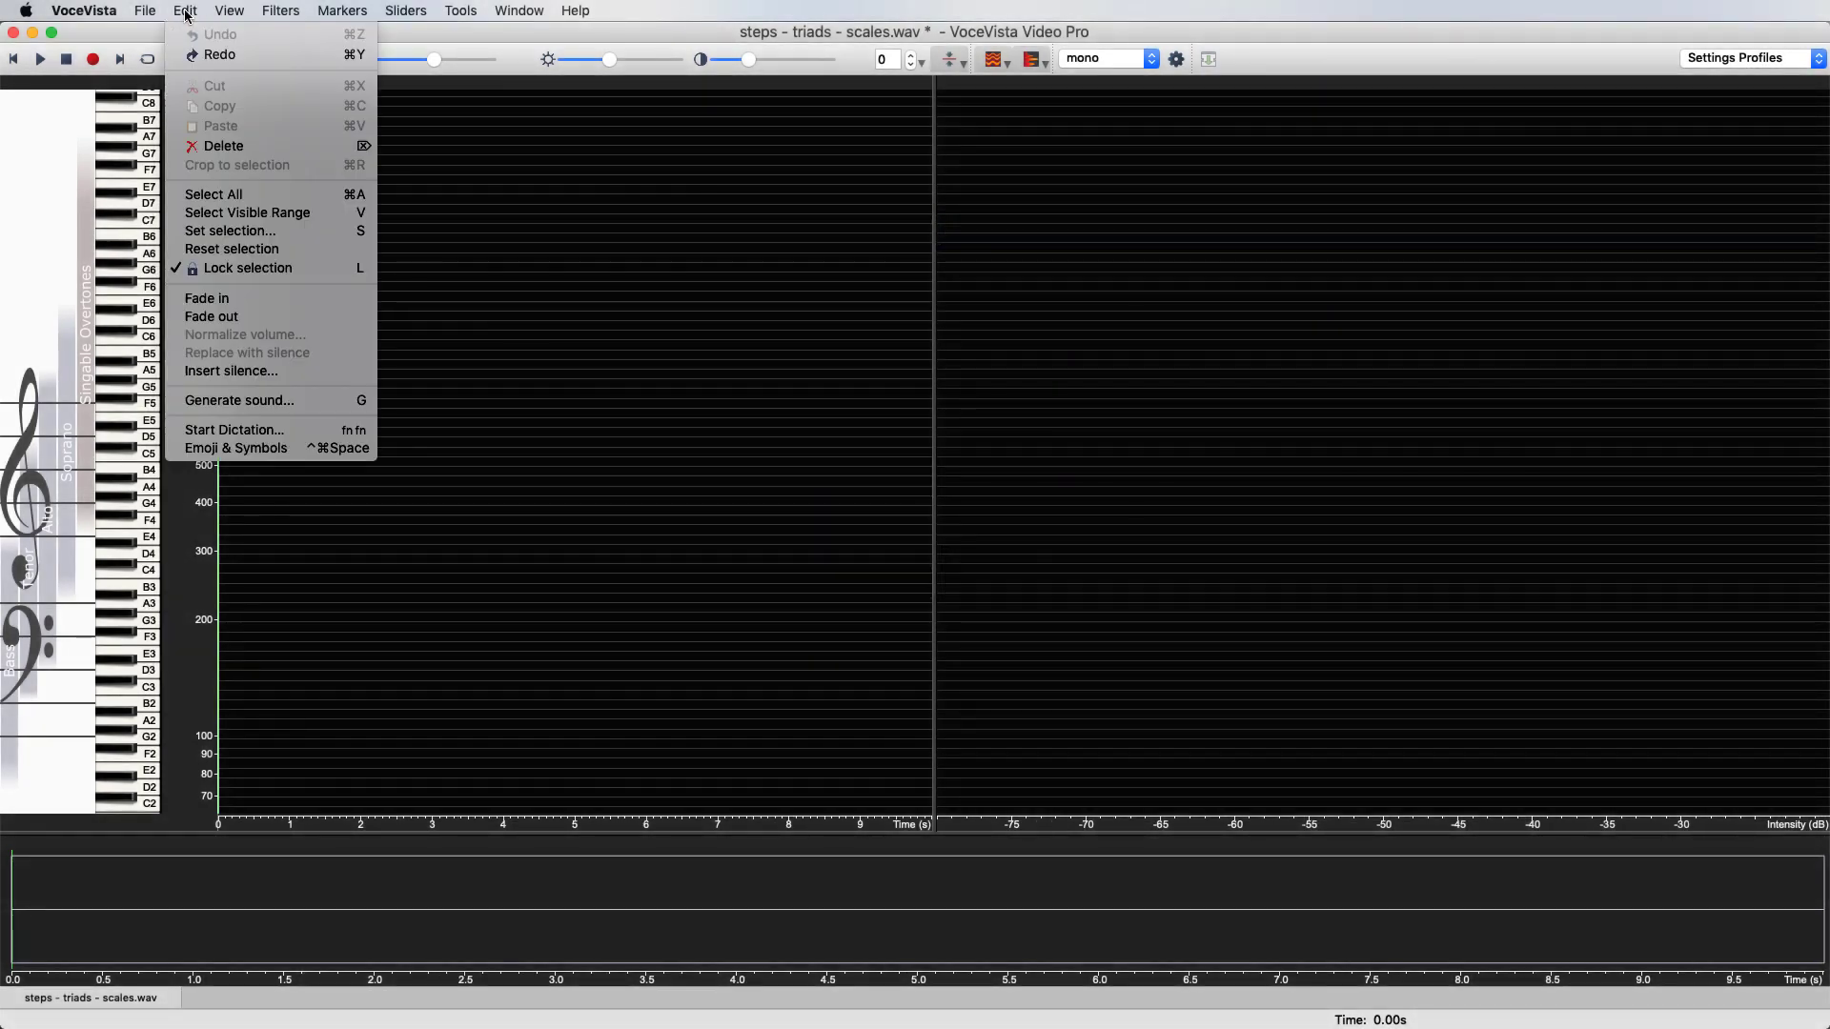
# - Generate a 2-second A3 (220 Hz) sine tone with the Generate sound dialog
pyautogui.click(339, 403)
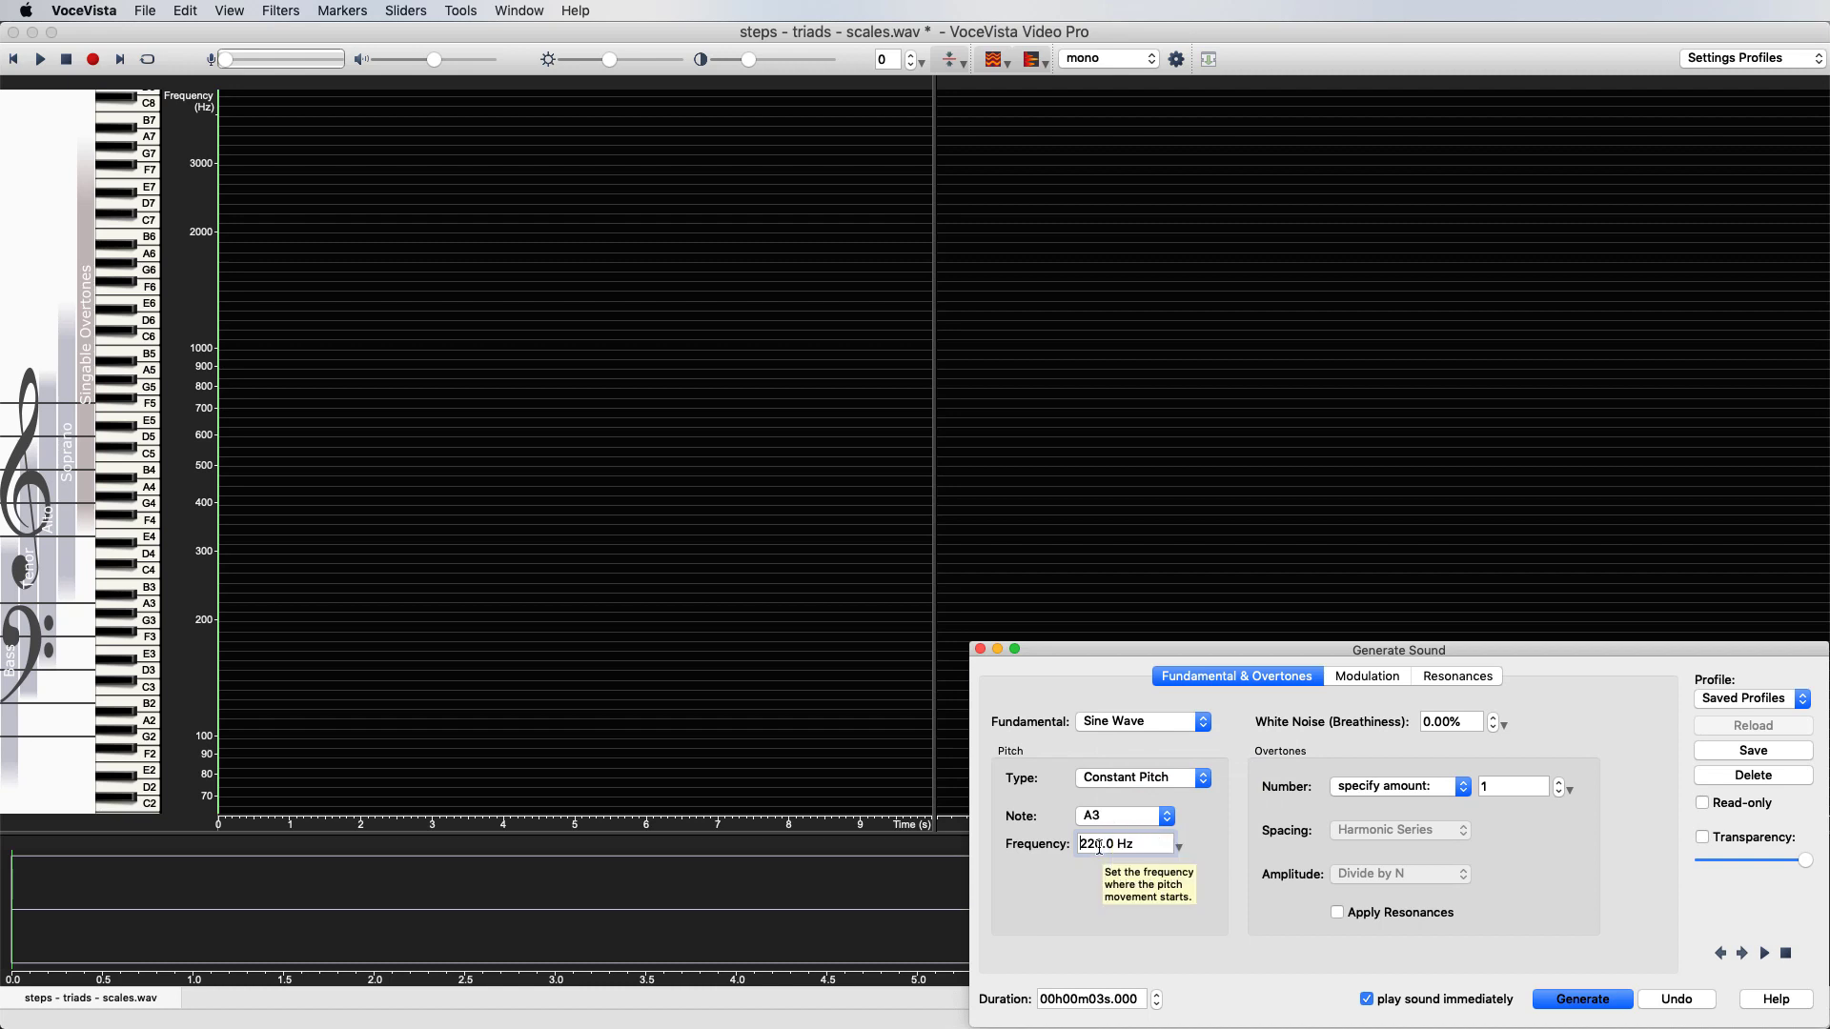
pyautogui.click(1096, 998)
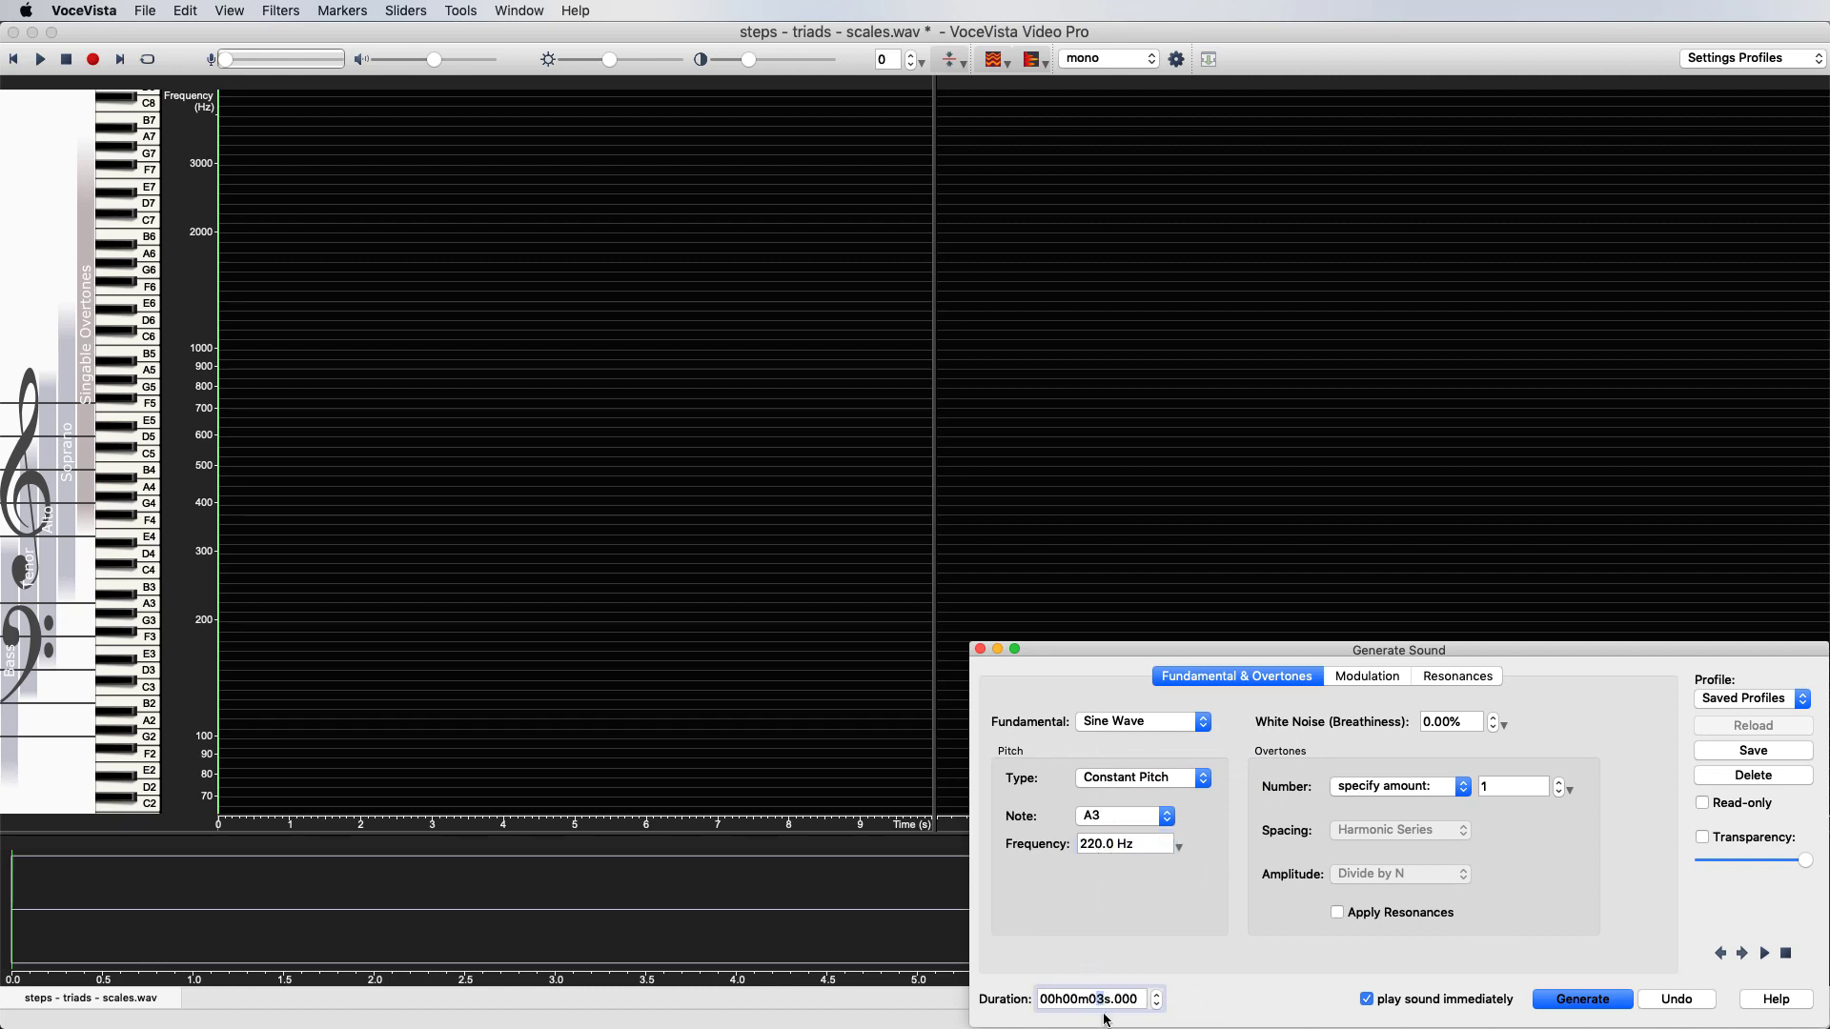
pyautogui.write('2')
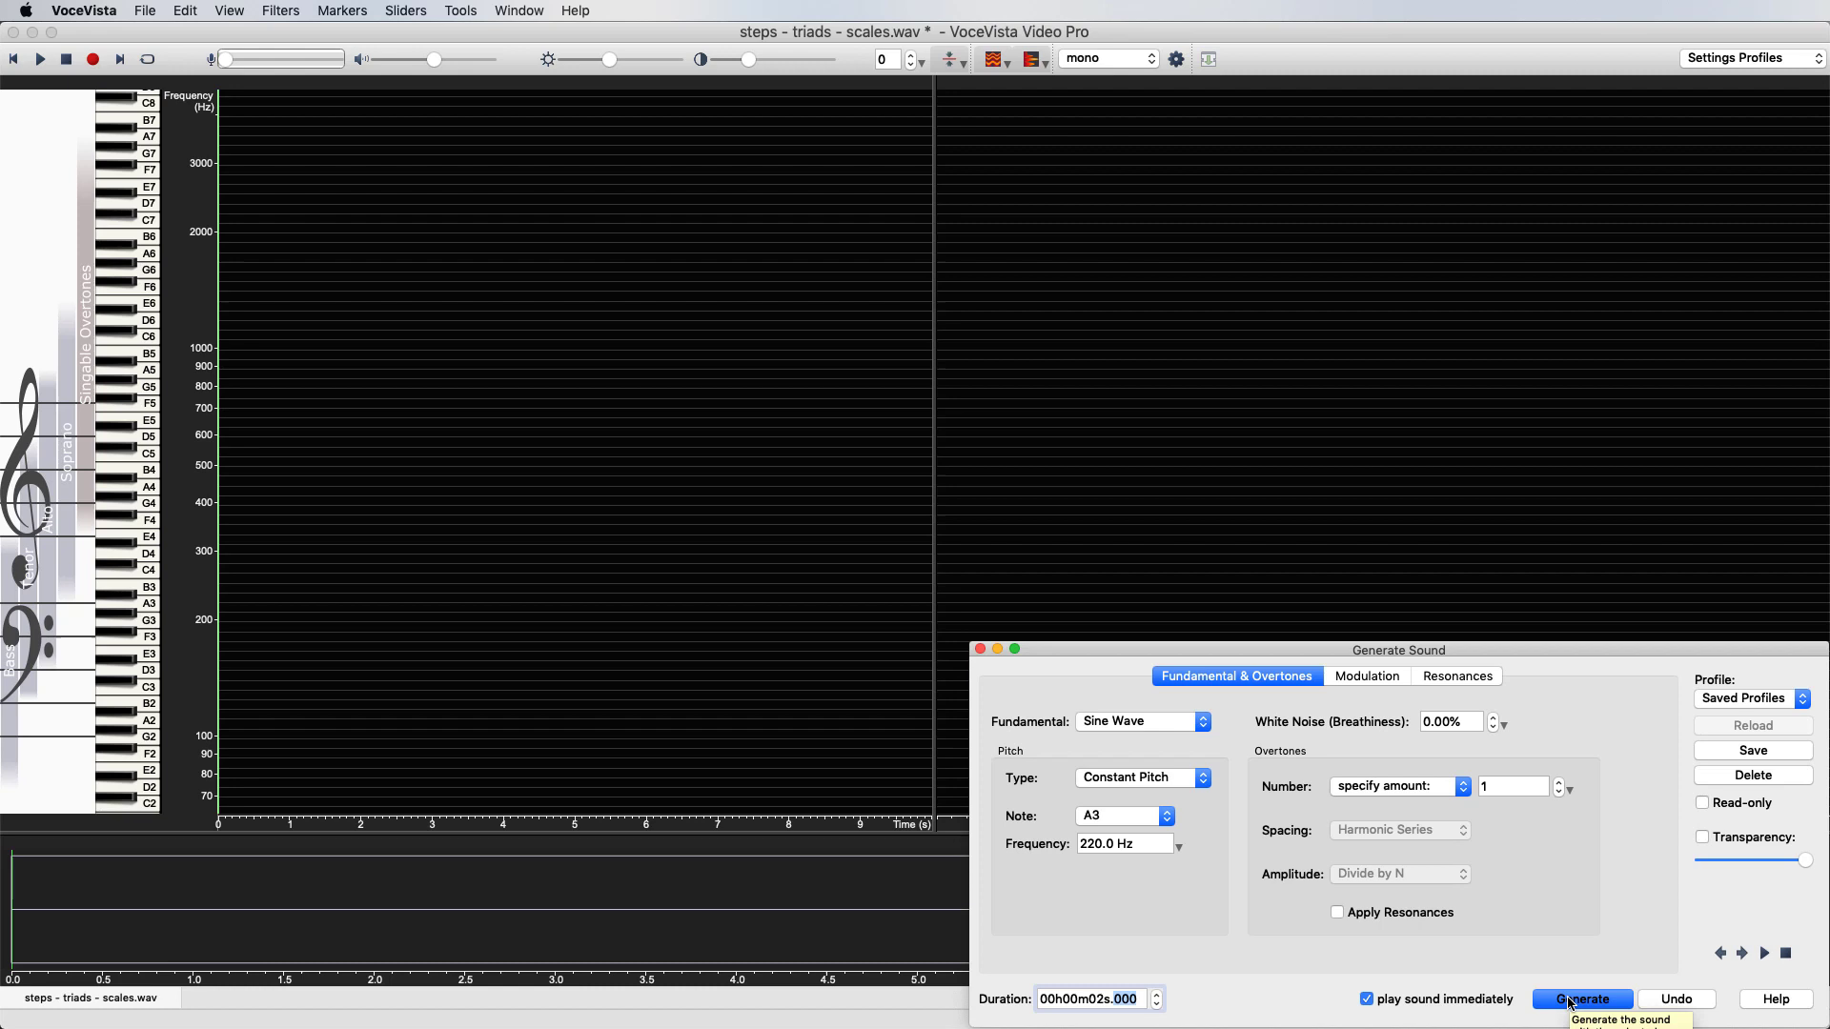
pyautogui.click(1567, 1001)
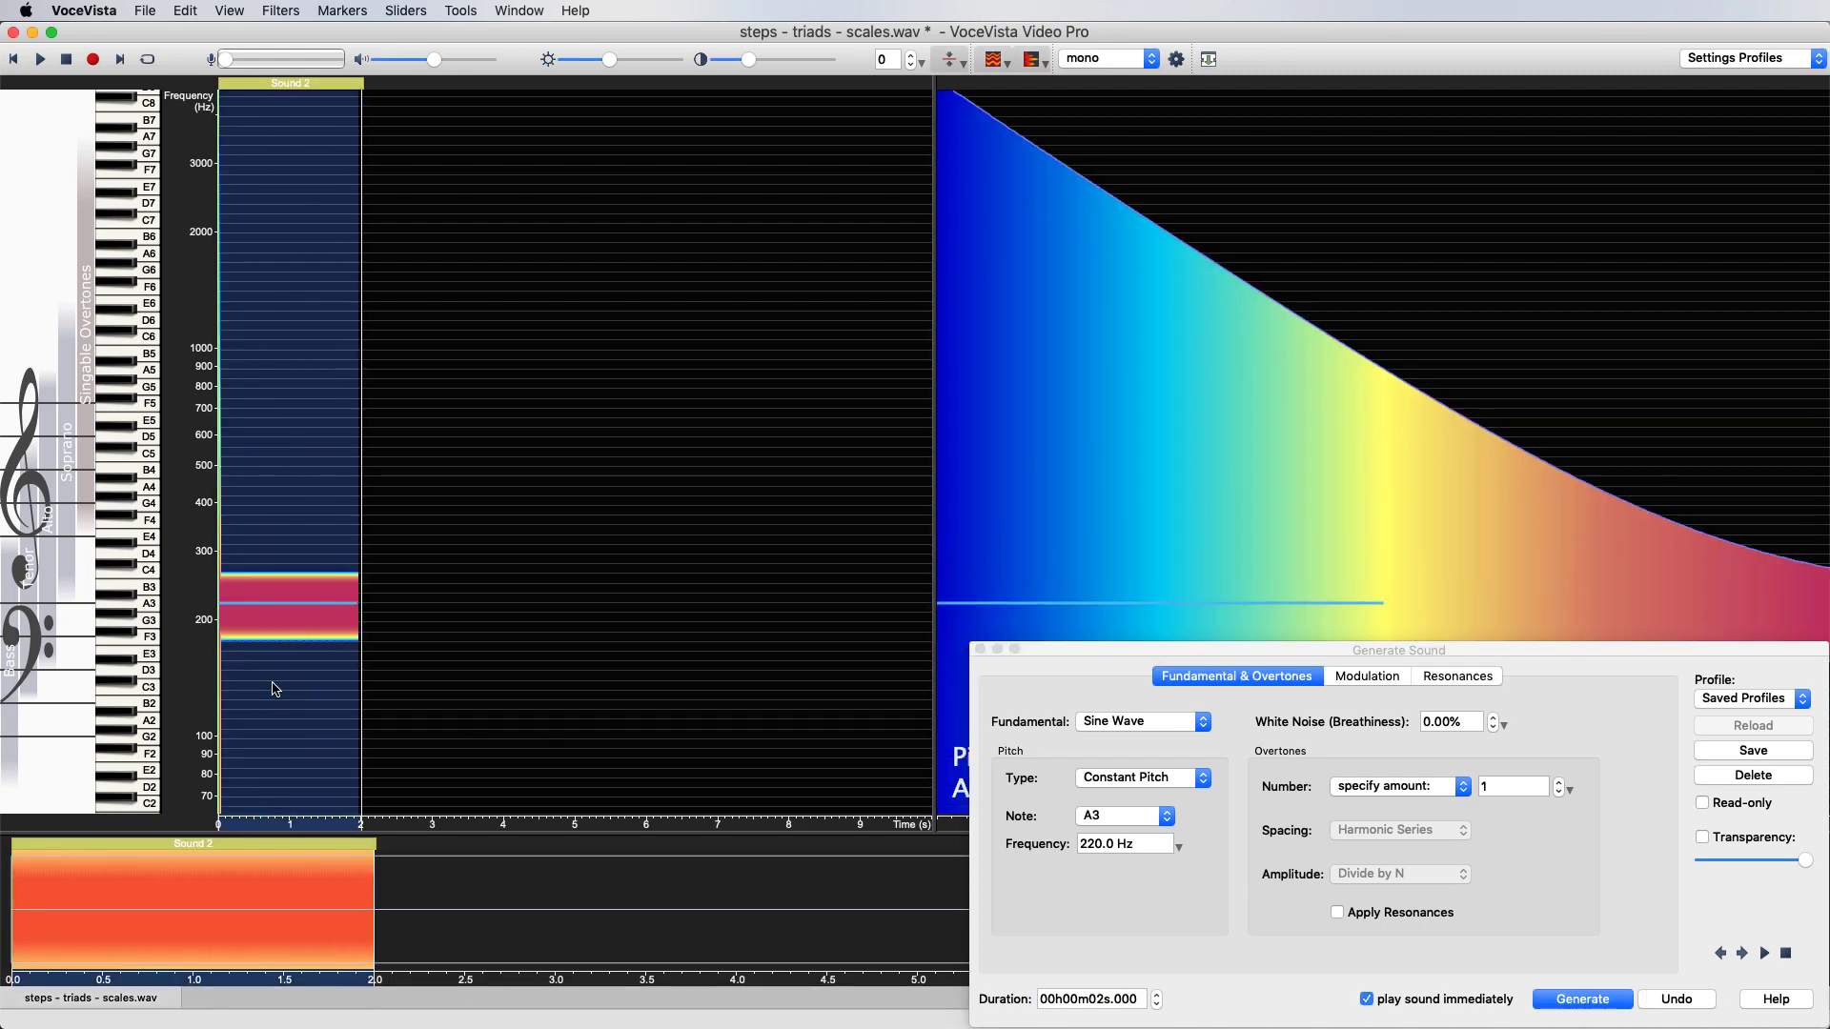
# - Add two-second A#3 and B3 tones, plus an extra B3 tone
pyautogui.click(274, 690)
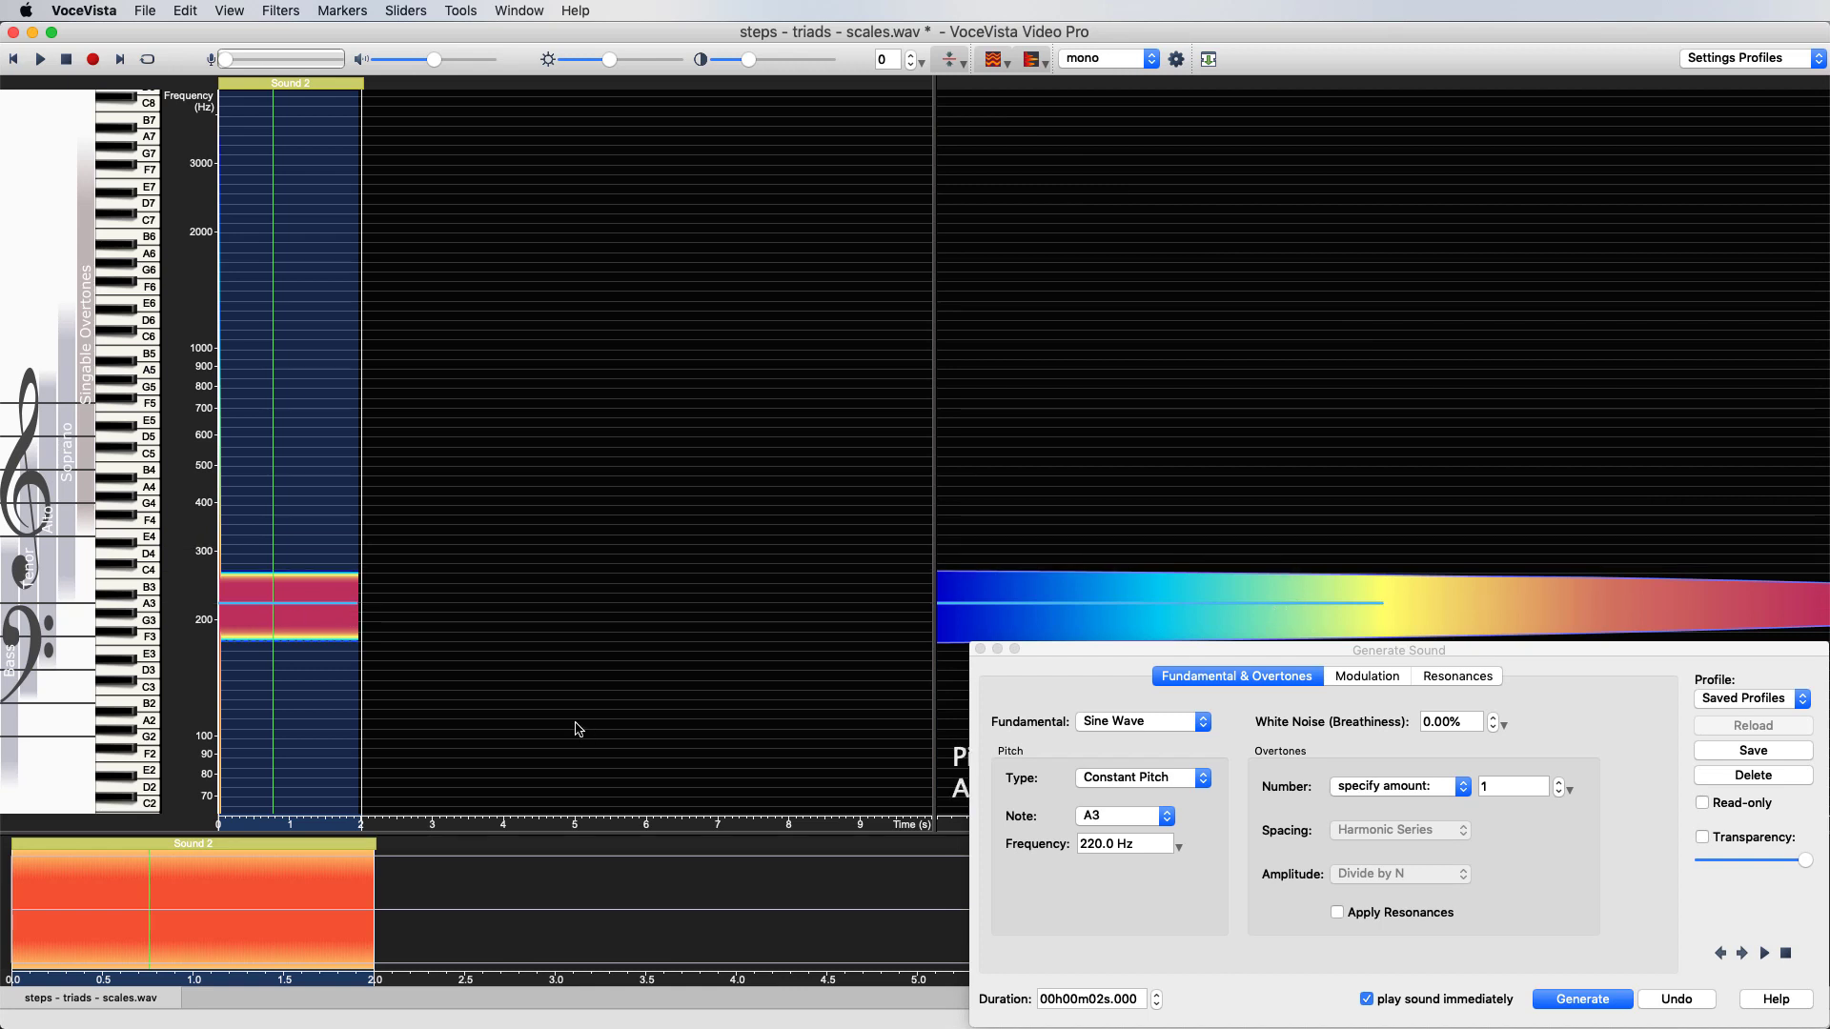
pyautogui.click(126, 603)
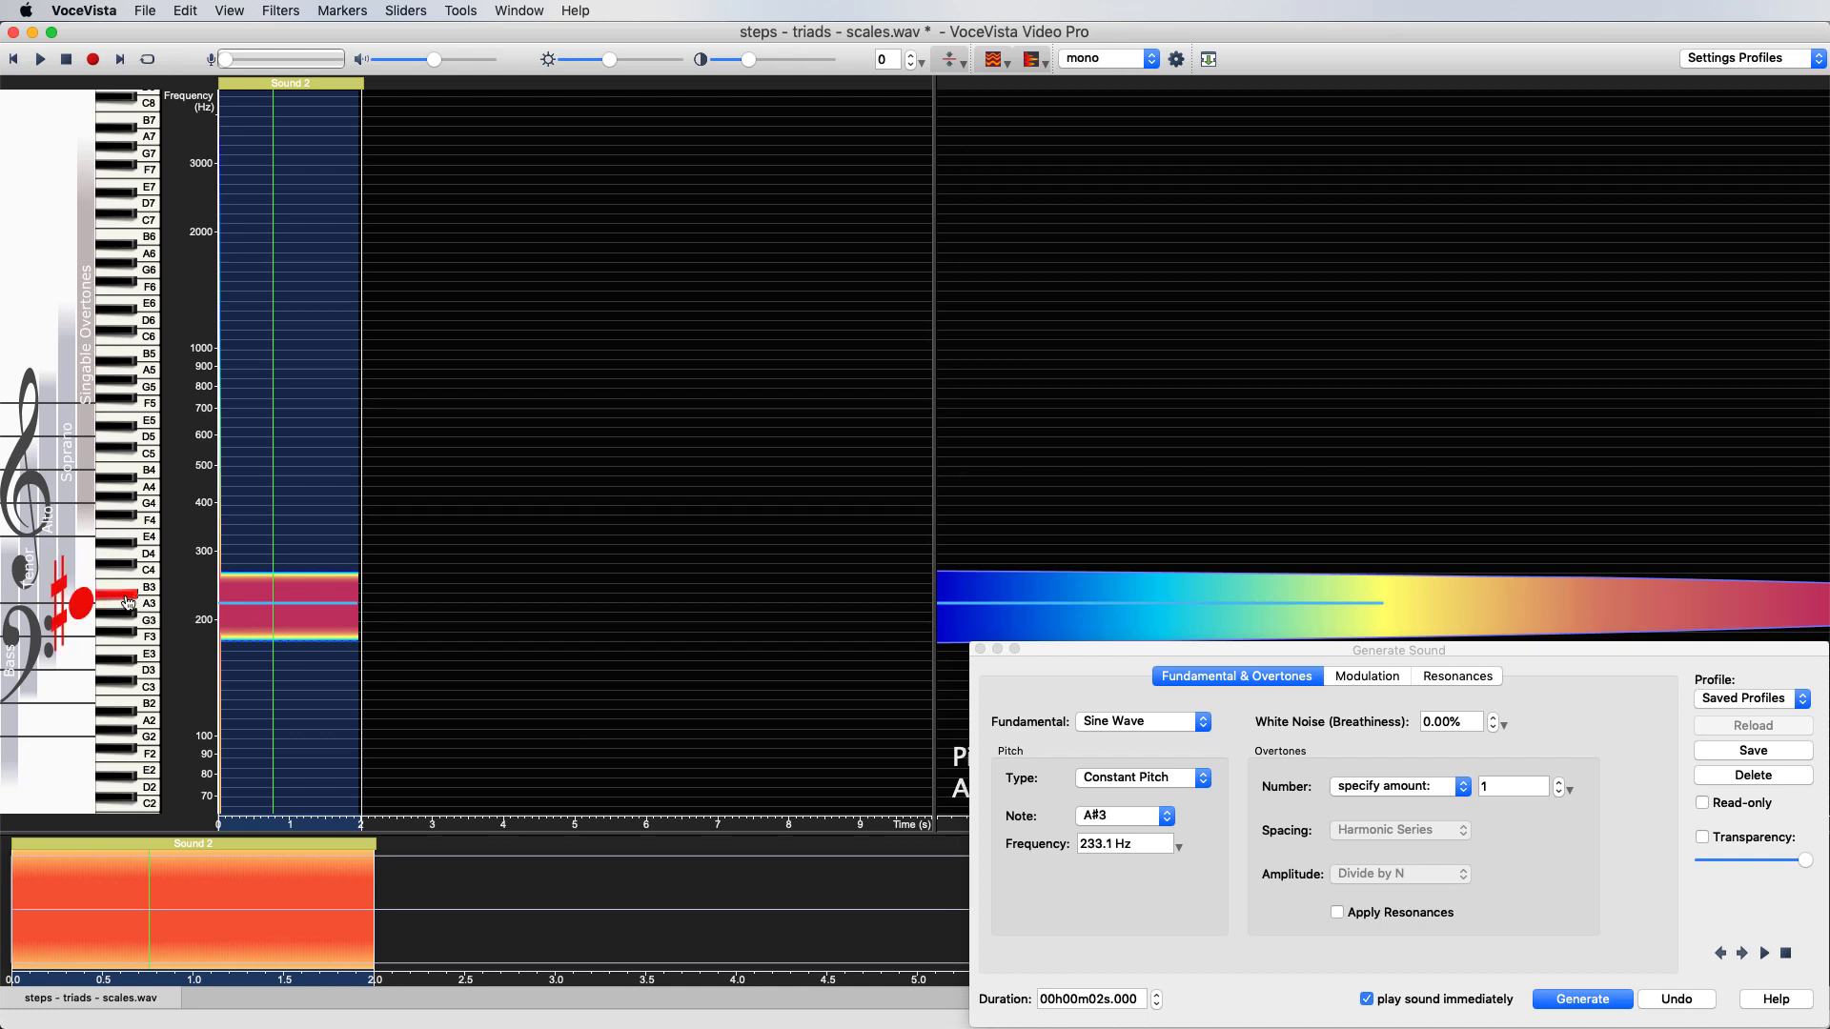
pyautogui.click(1582, 1000)
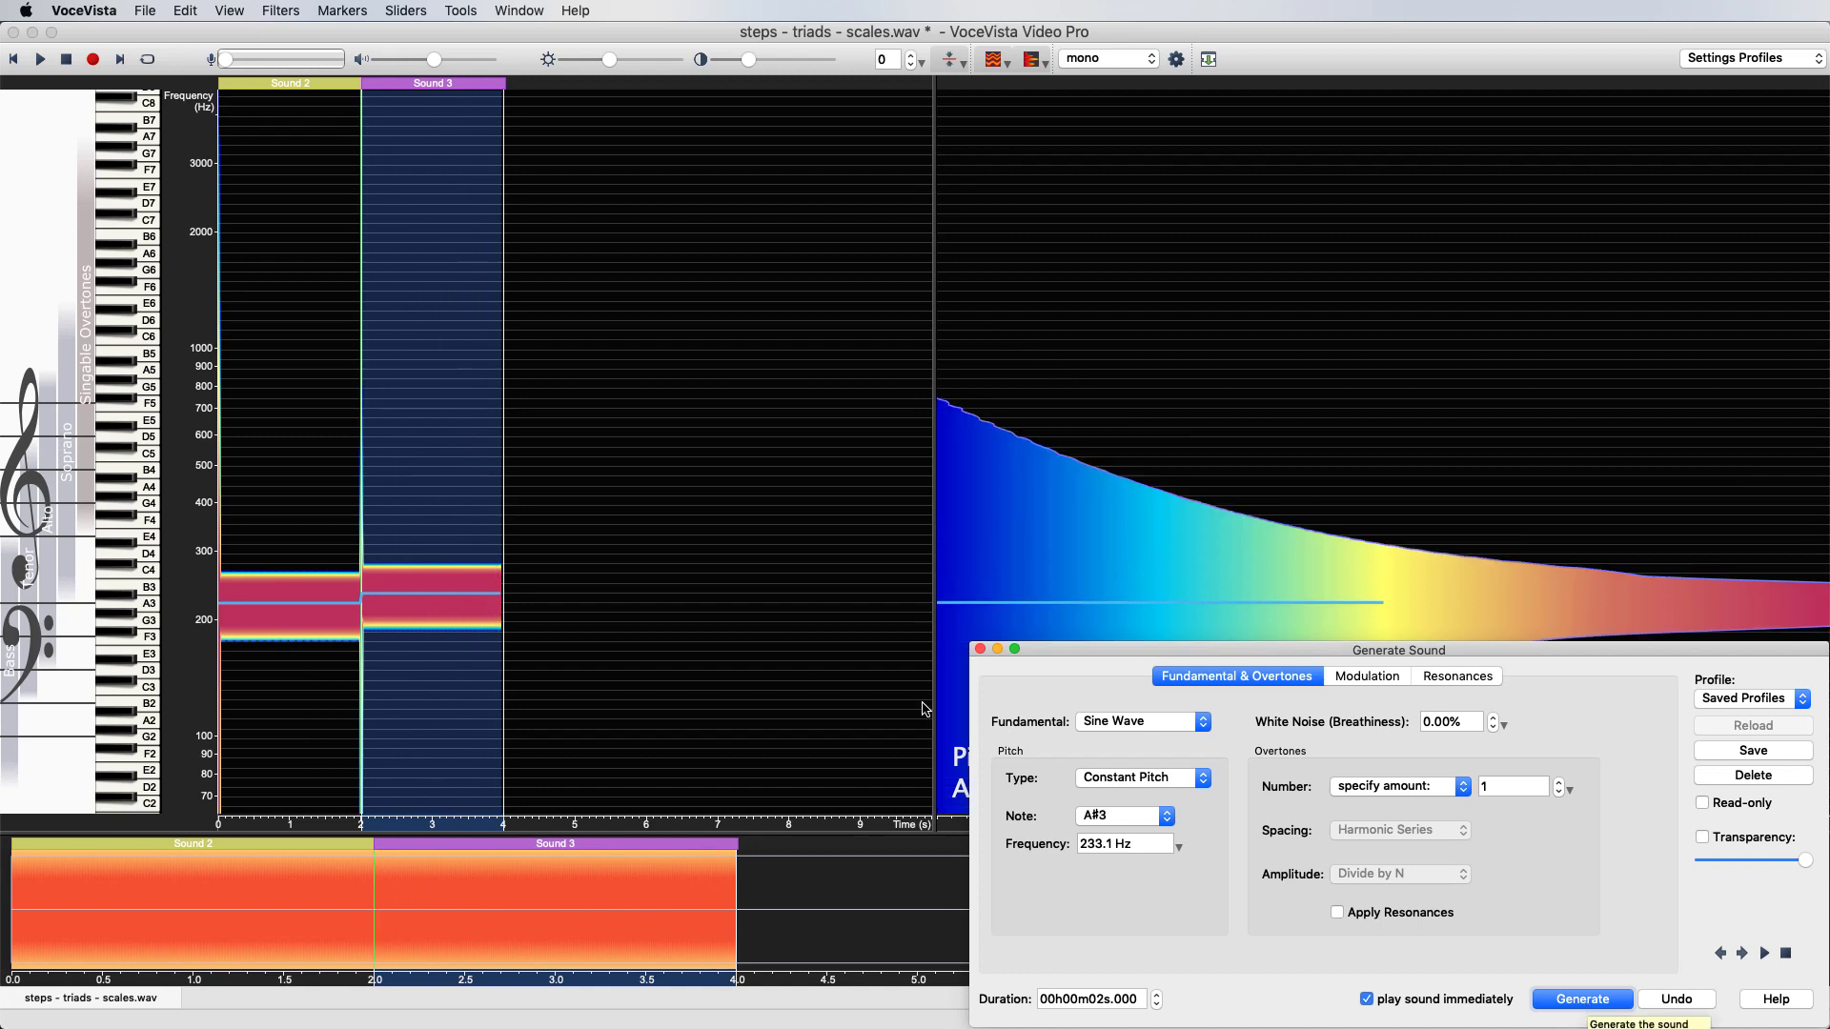
pyautogui.click(147, 590)
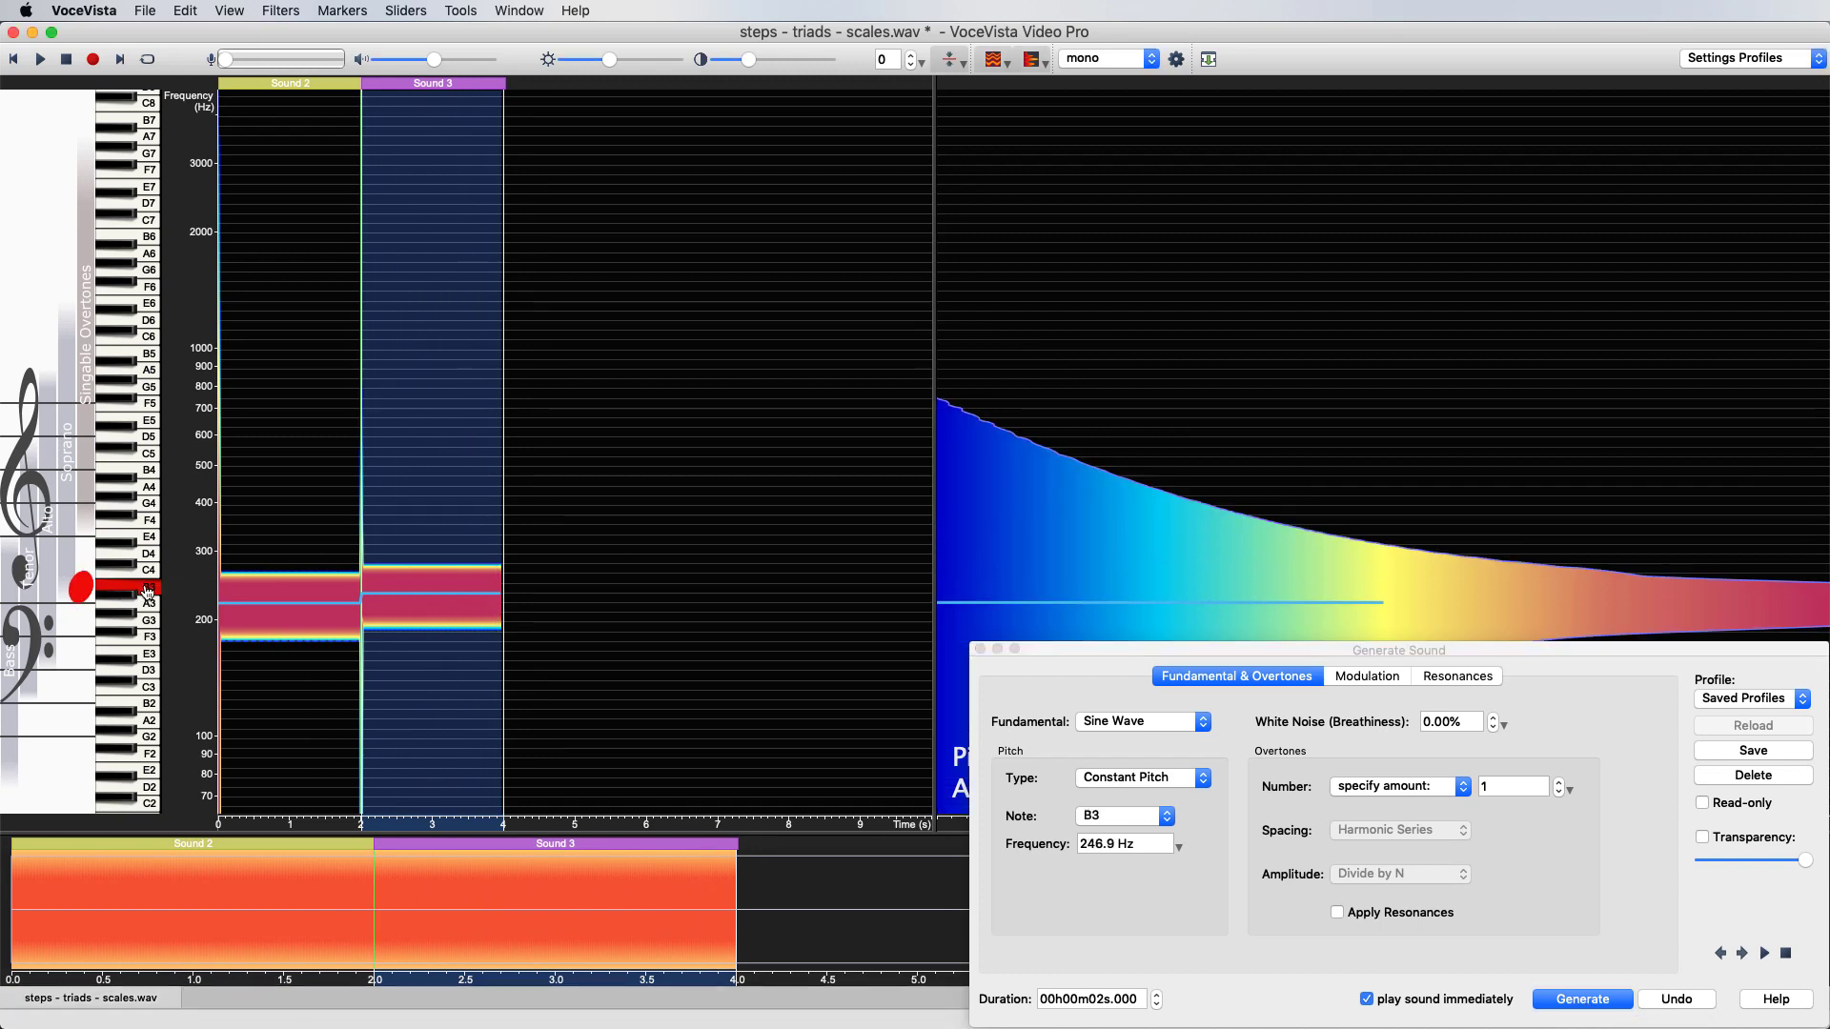
pyautogui.click(1610, 1000)
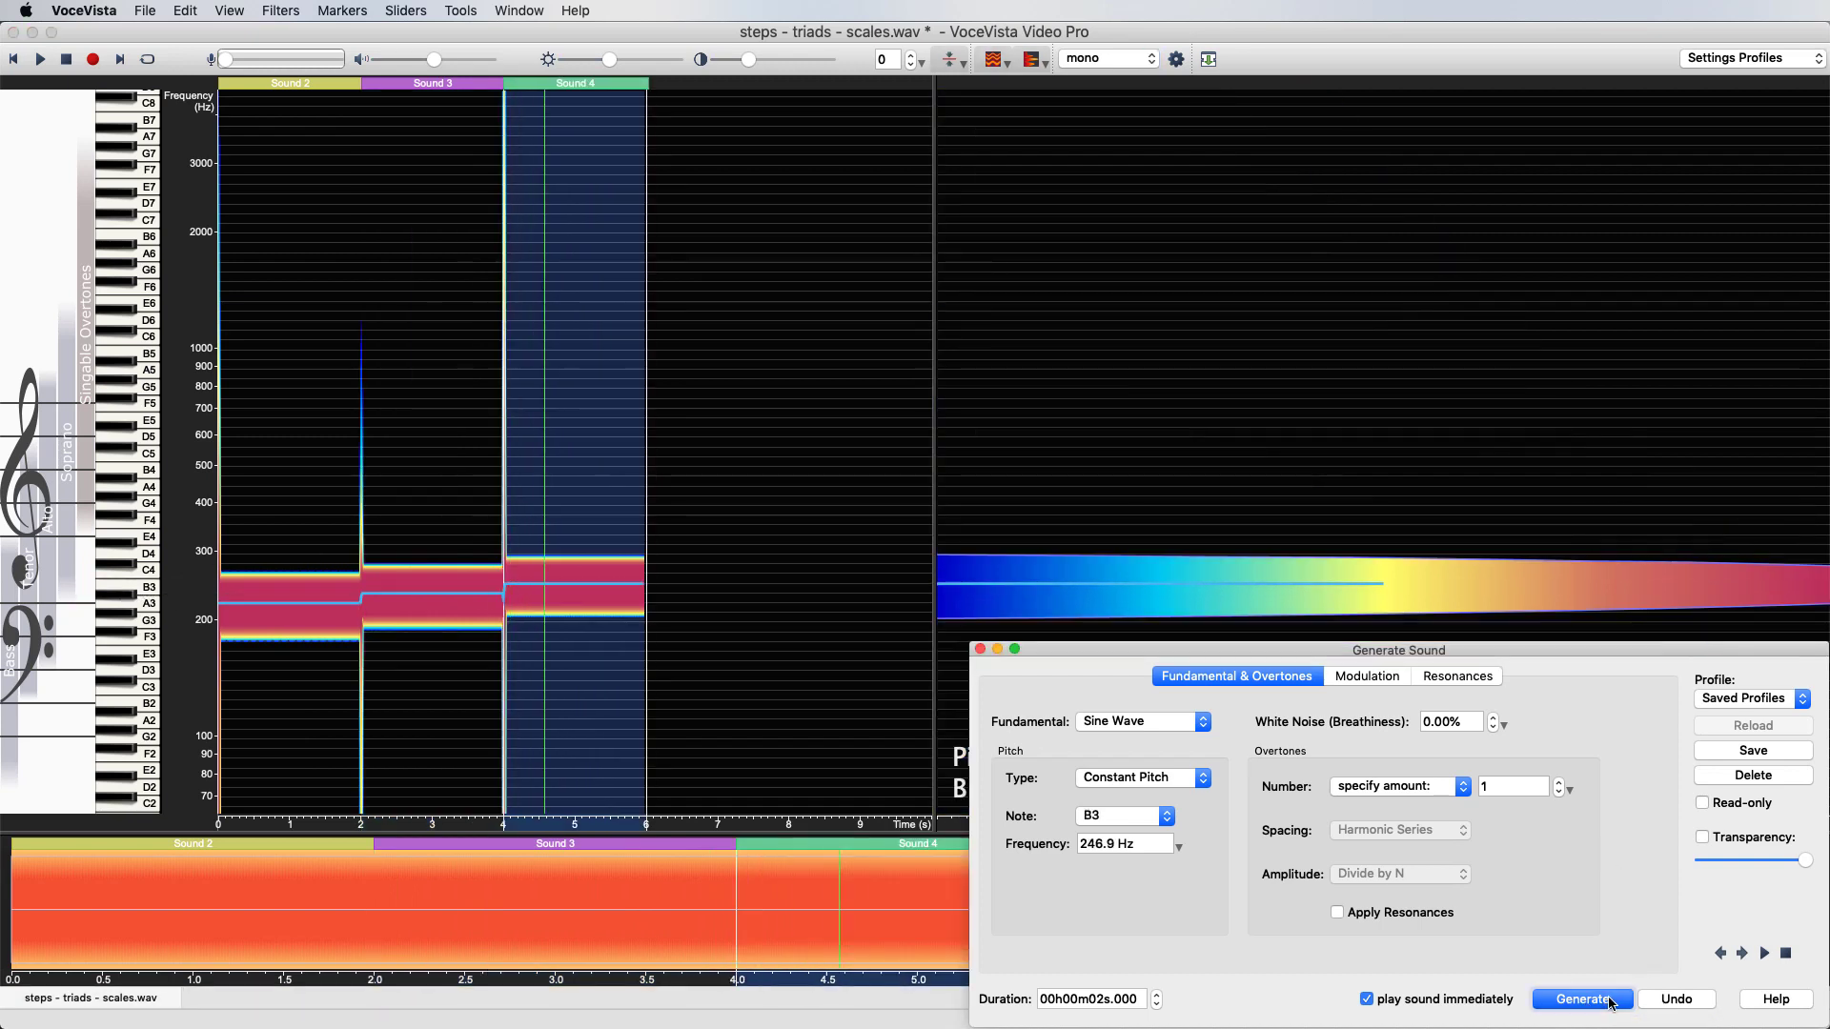
pyautogui.click(1610, 1000)
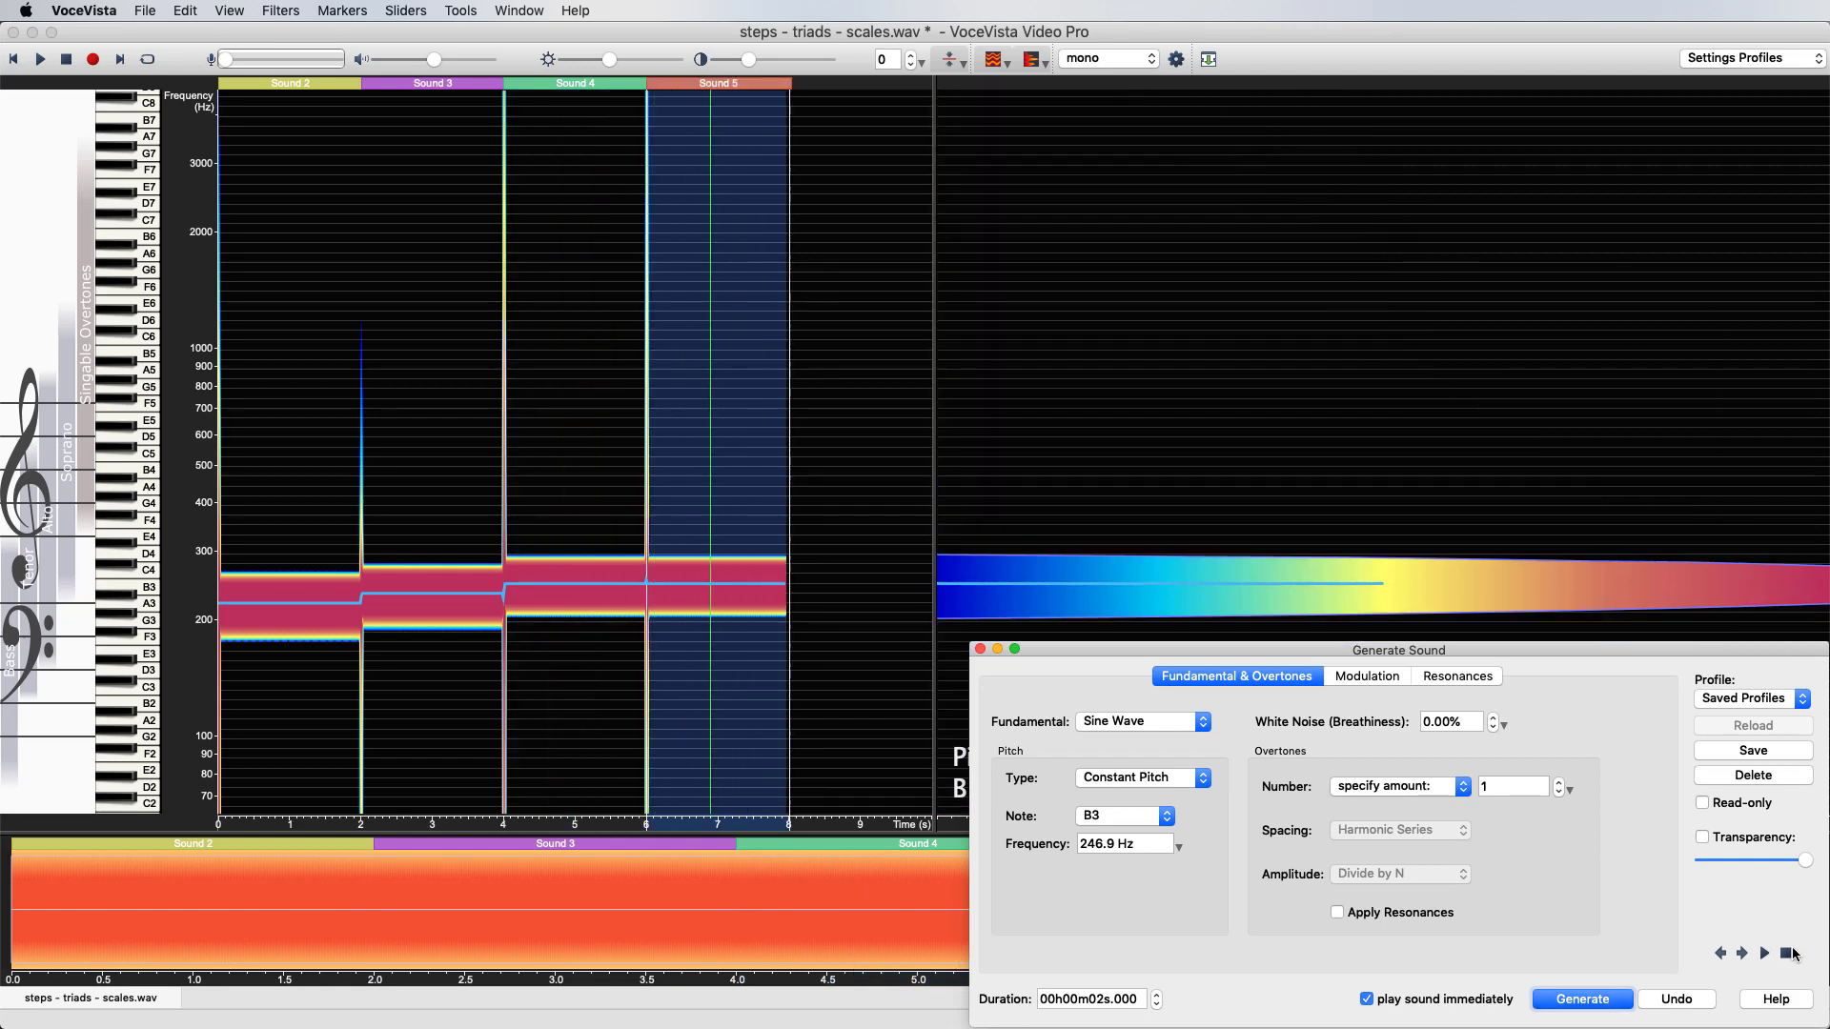
# - Undo all generated tones to empty the spectrogram, and show the pitch Type list
pyautogui.click(1789, 952)
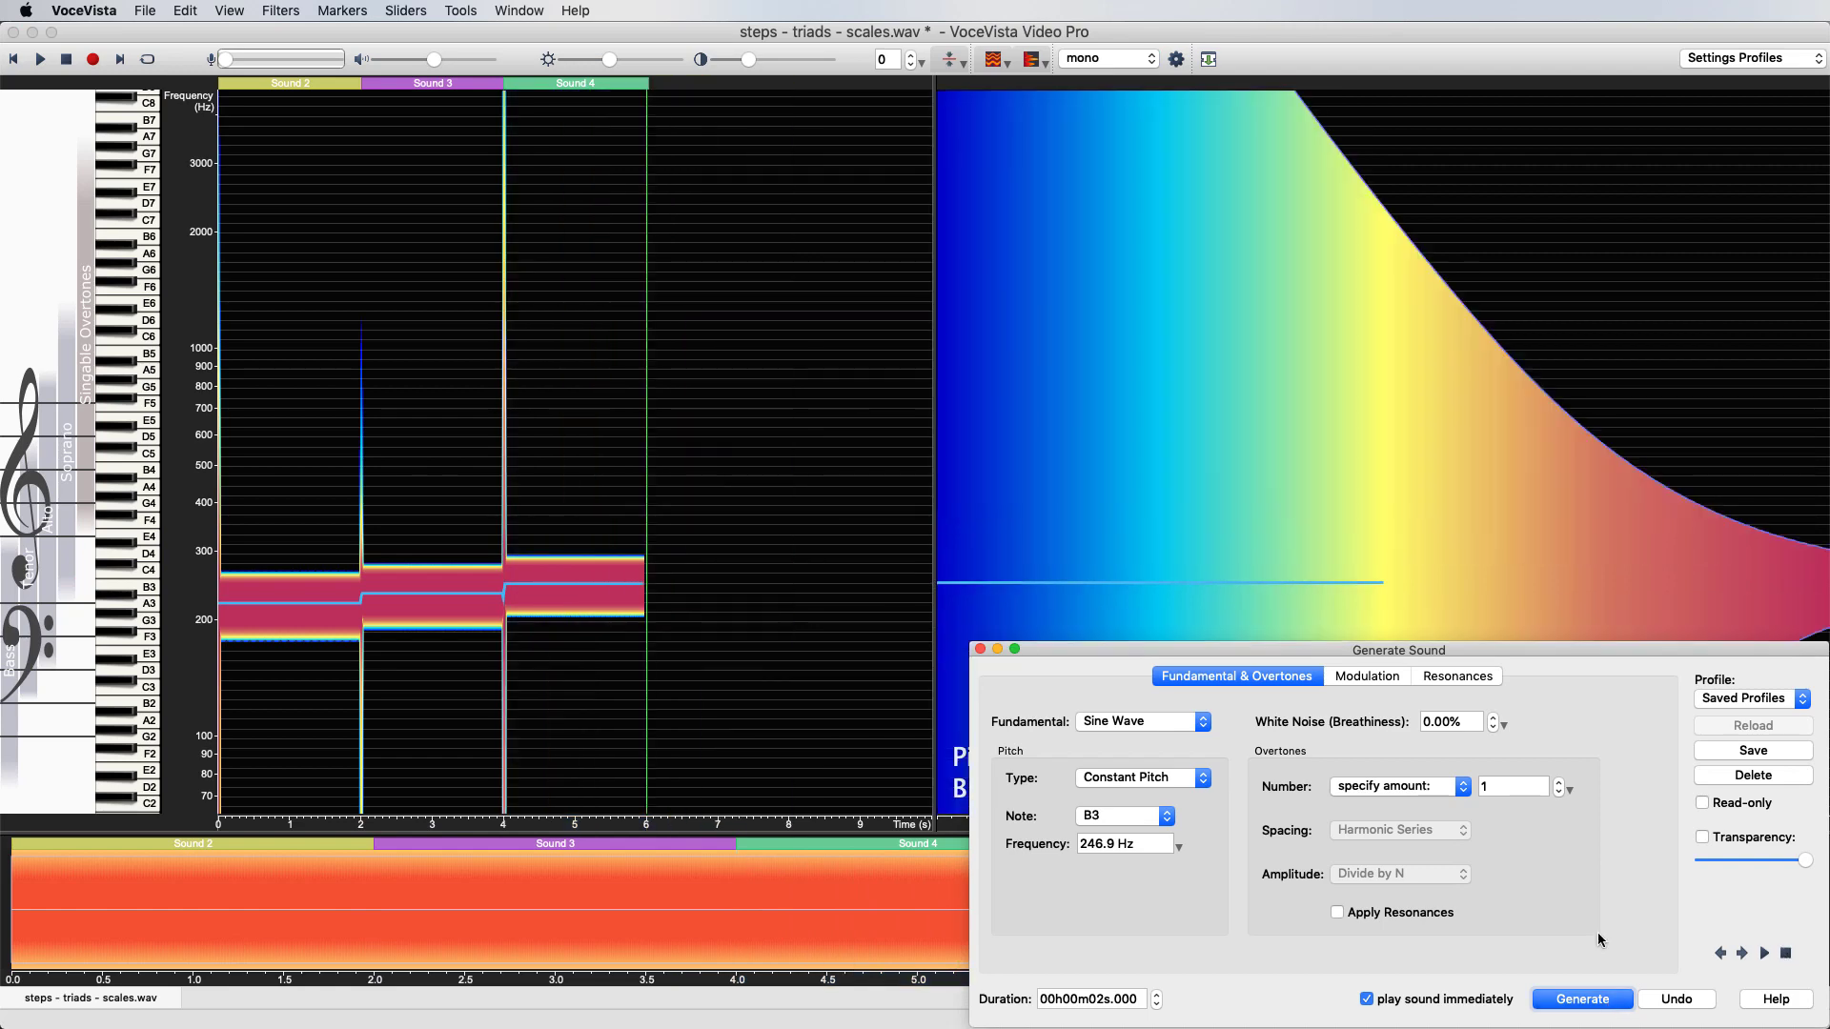
pyautogui.click(1677, 1001)
pyautogui.click(1677, 1001)
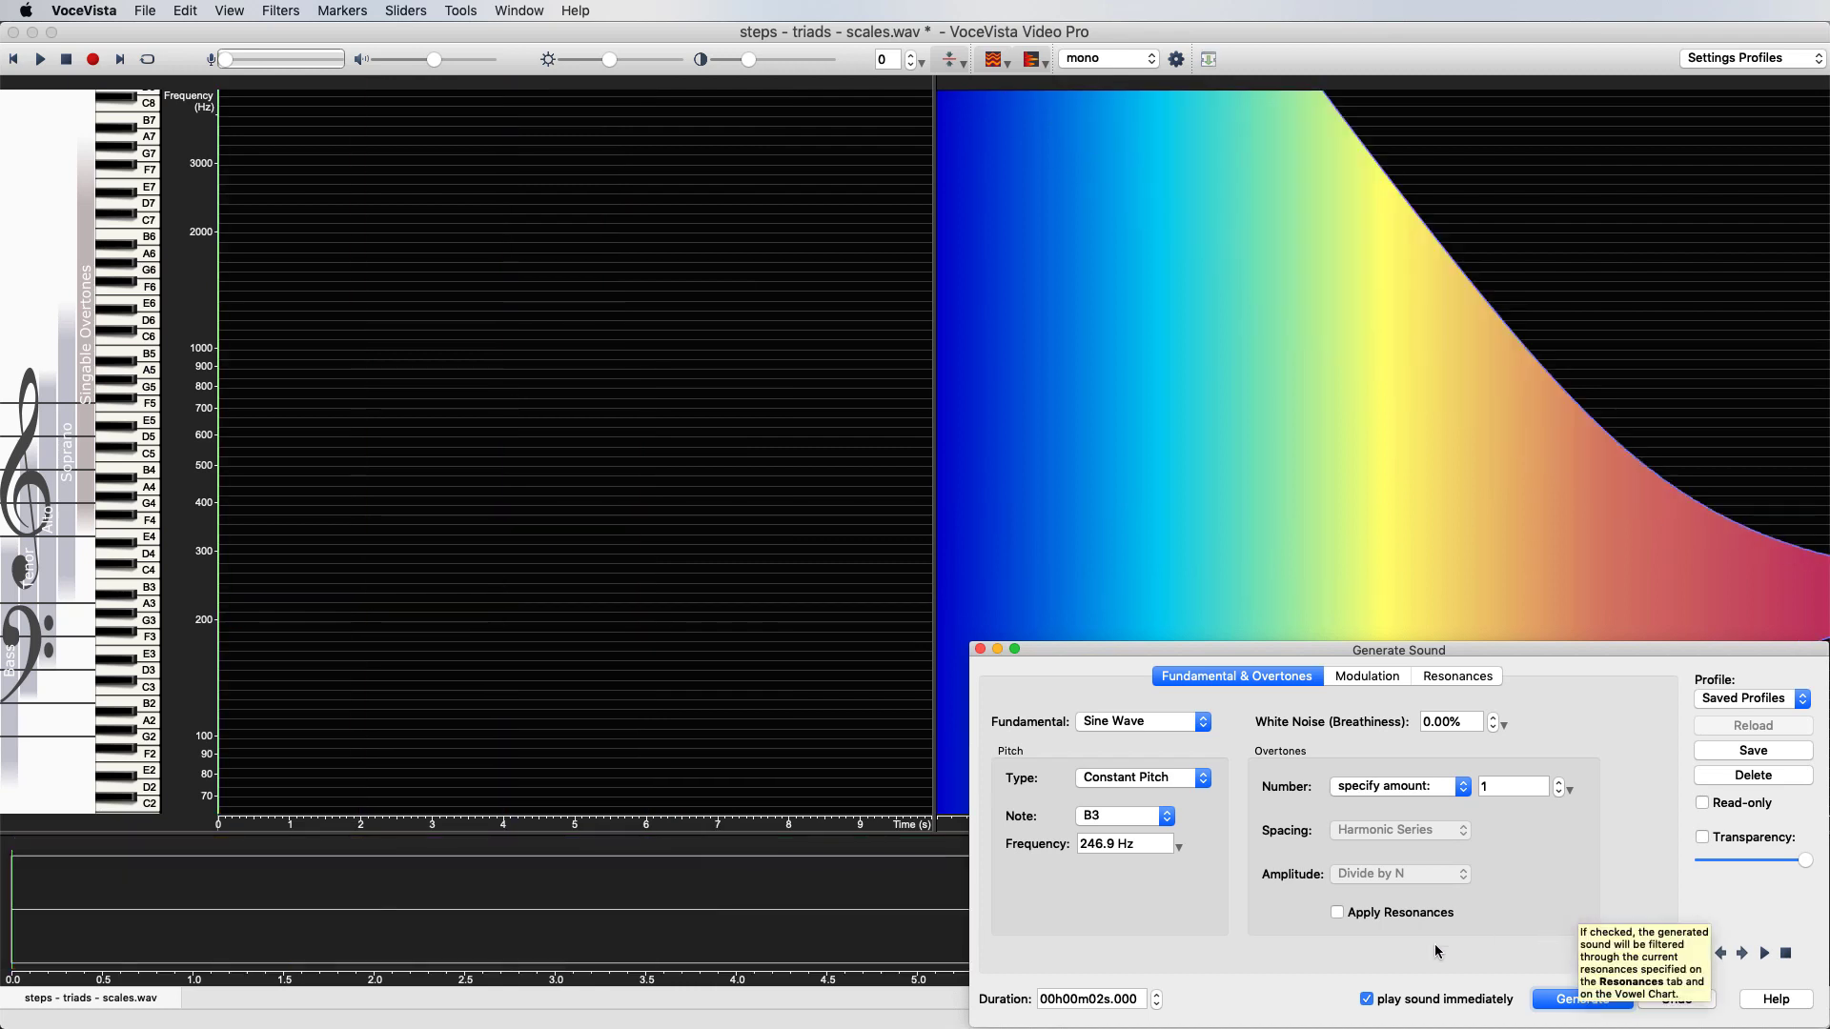
pyautogui.click(1198, 782)
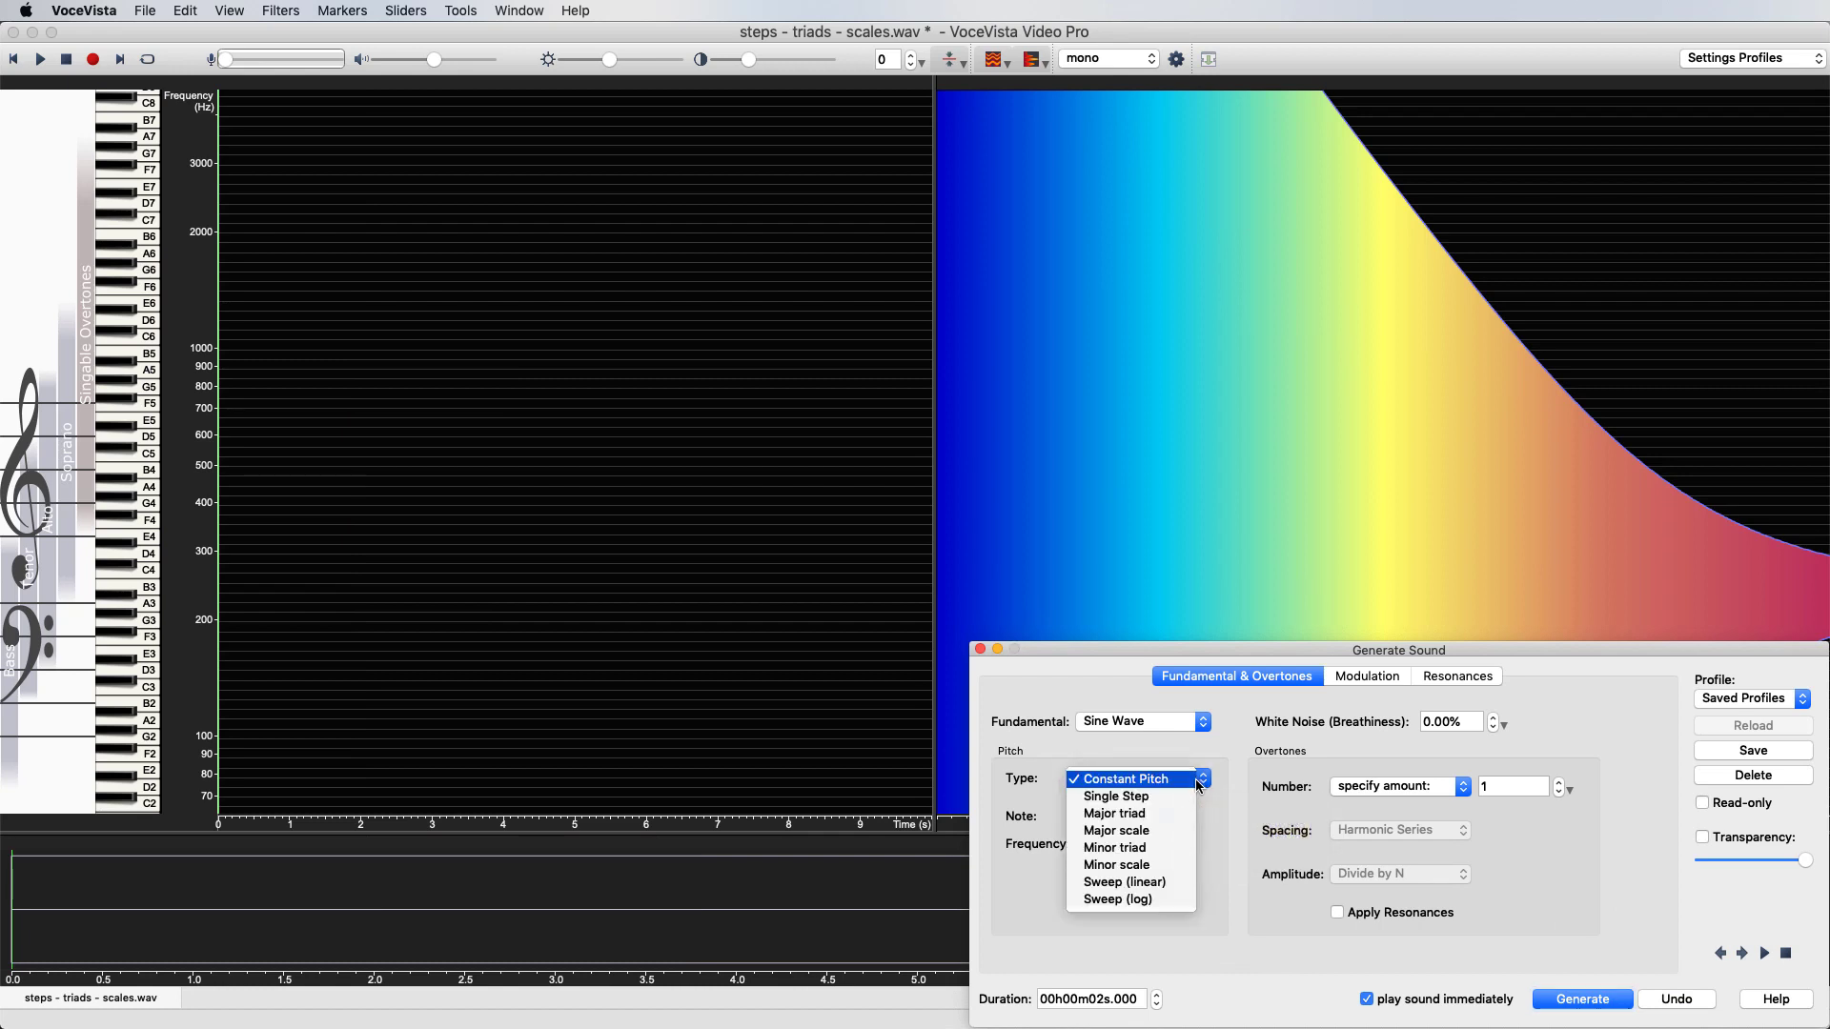
# - Generate a two-second Single Step tone from A3 to A4, with return to start off
pyautogui.click(1112, 798)
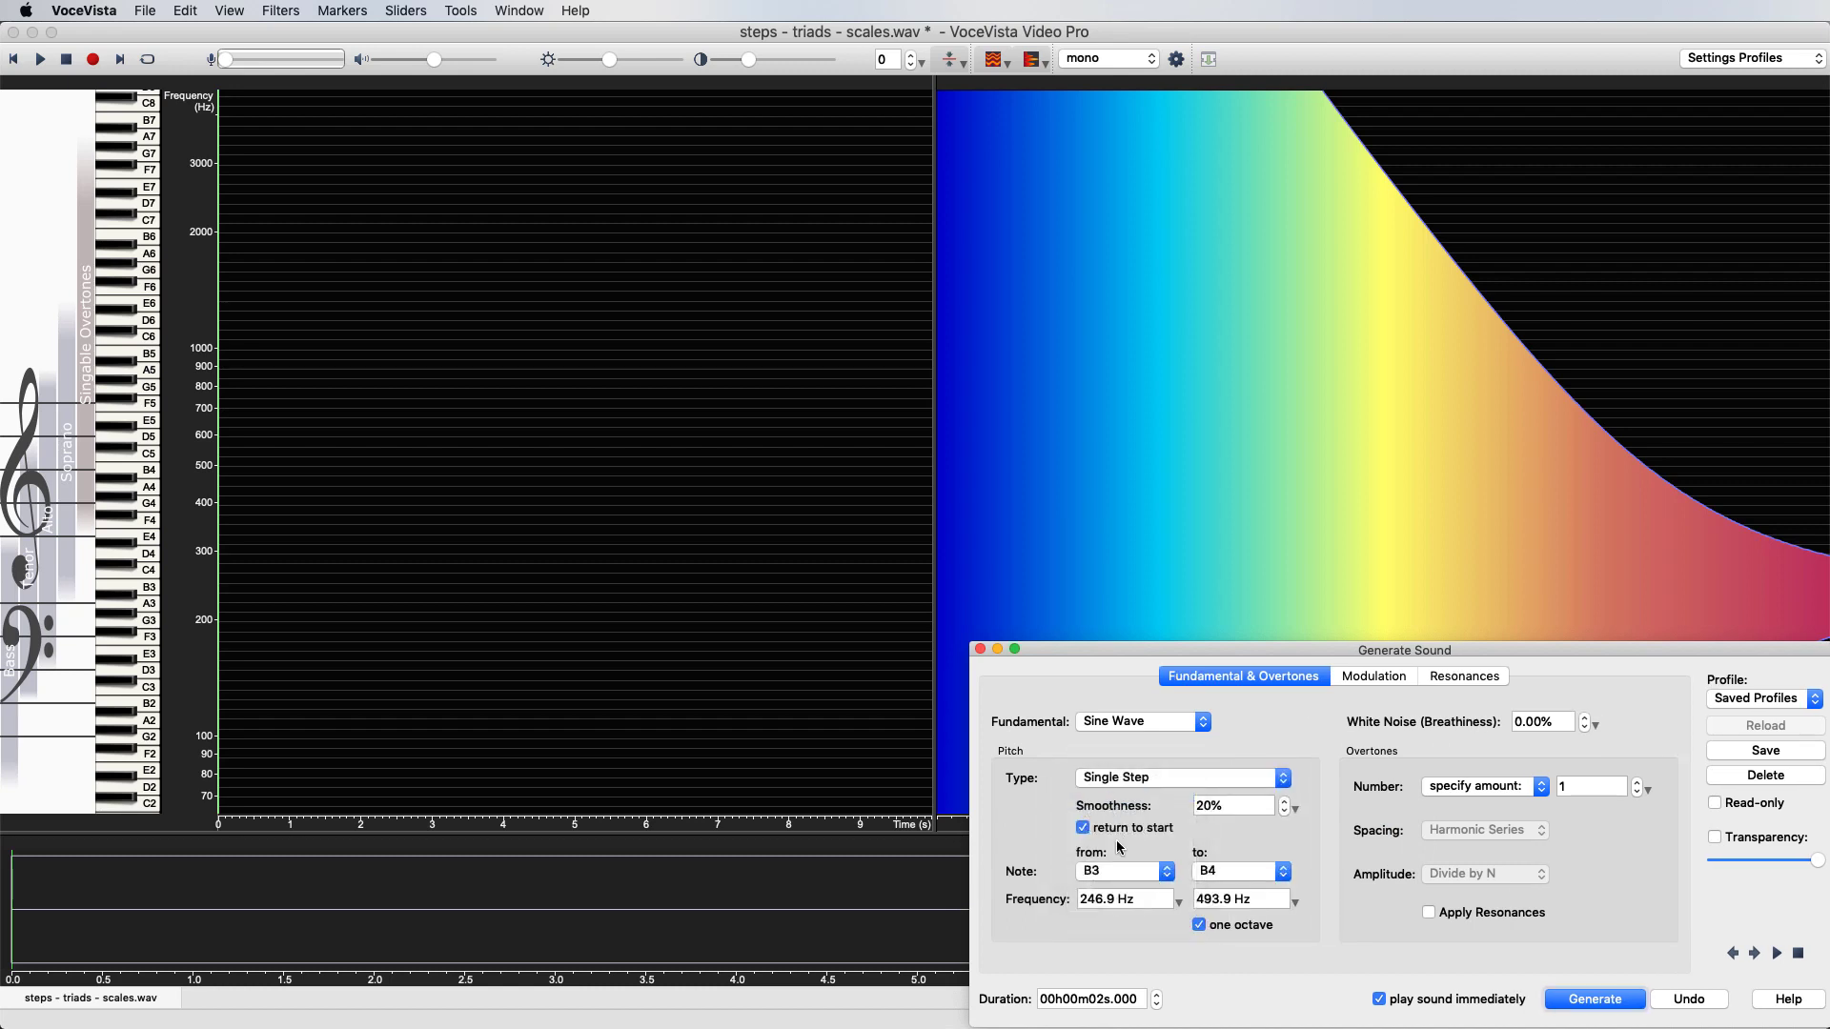
pyautogui.click(144, 609)
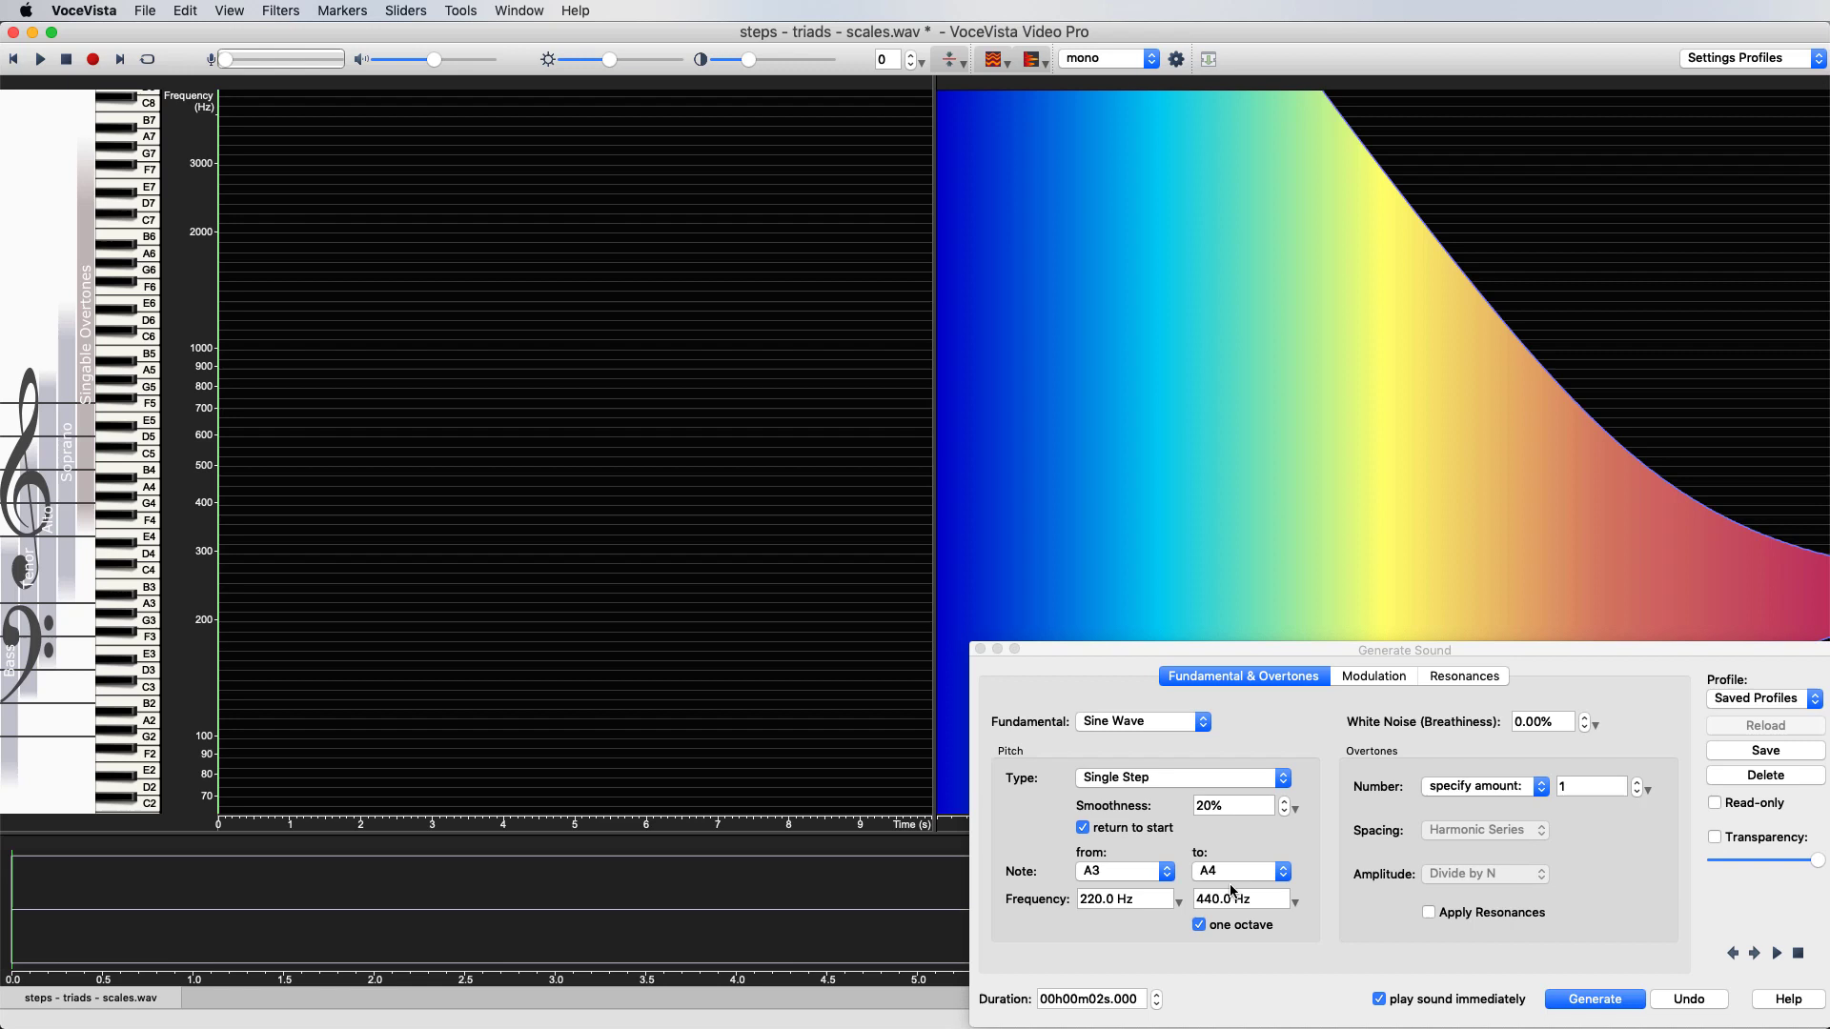
pyautogui.click(1084, 828)
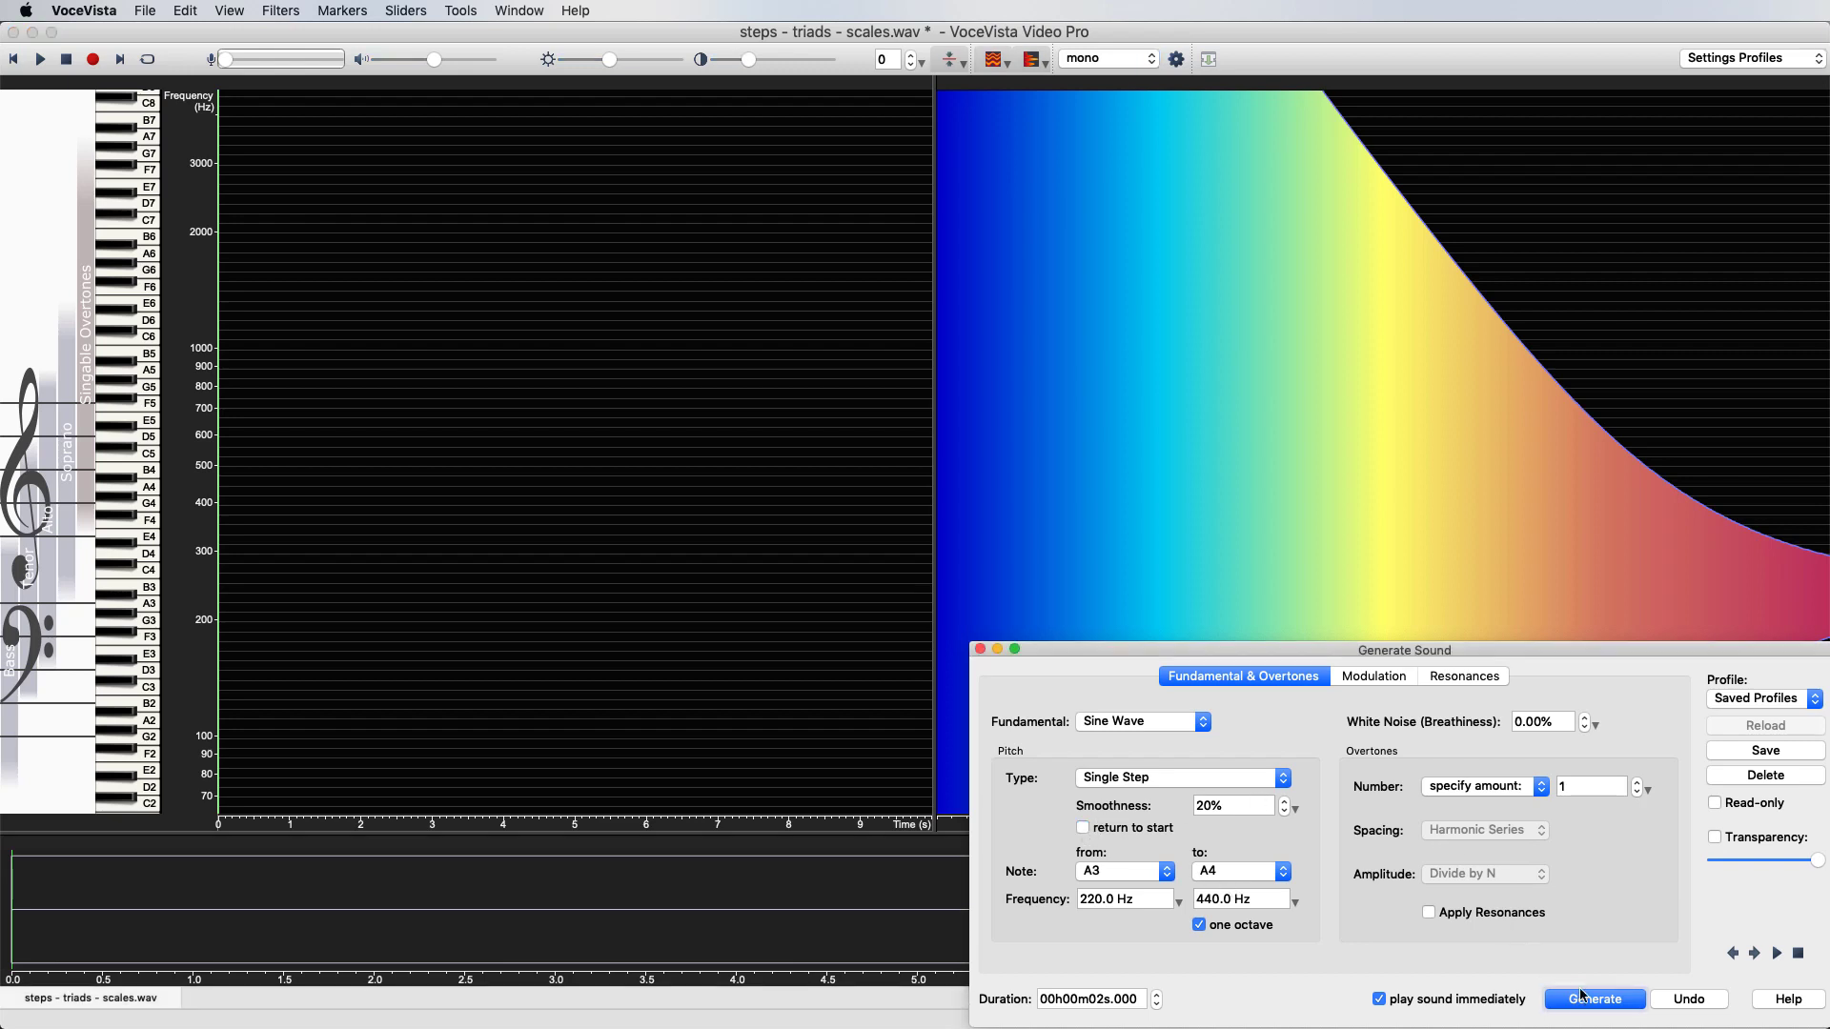
pyautogui.click(1597, 1006)
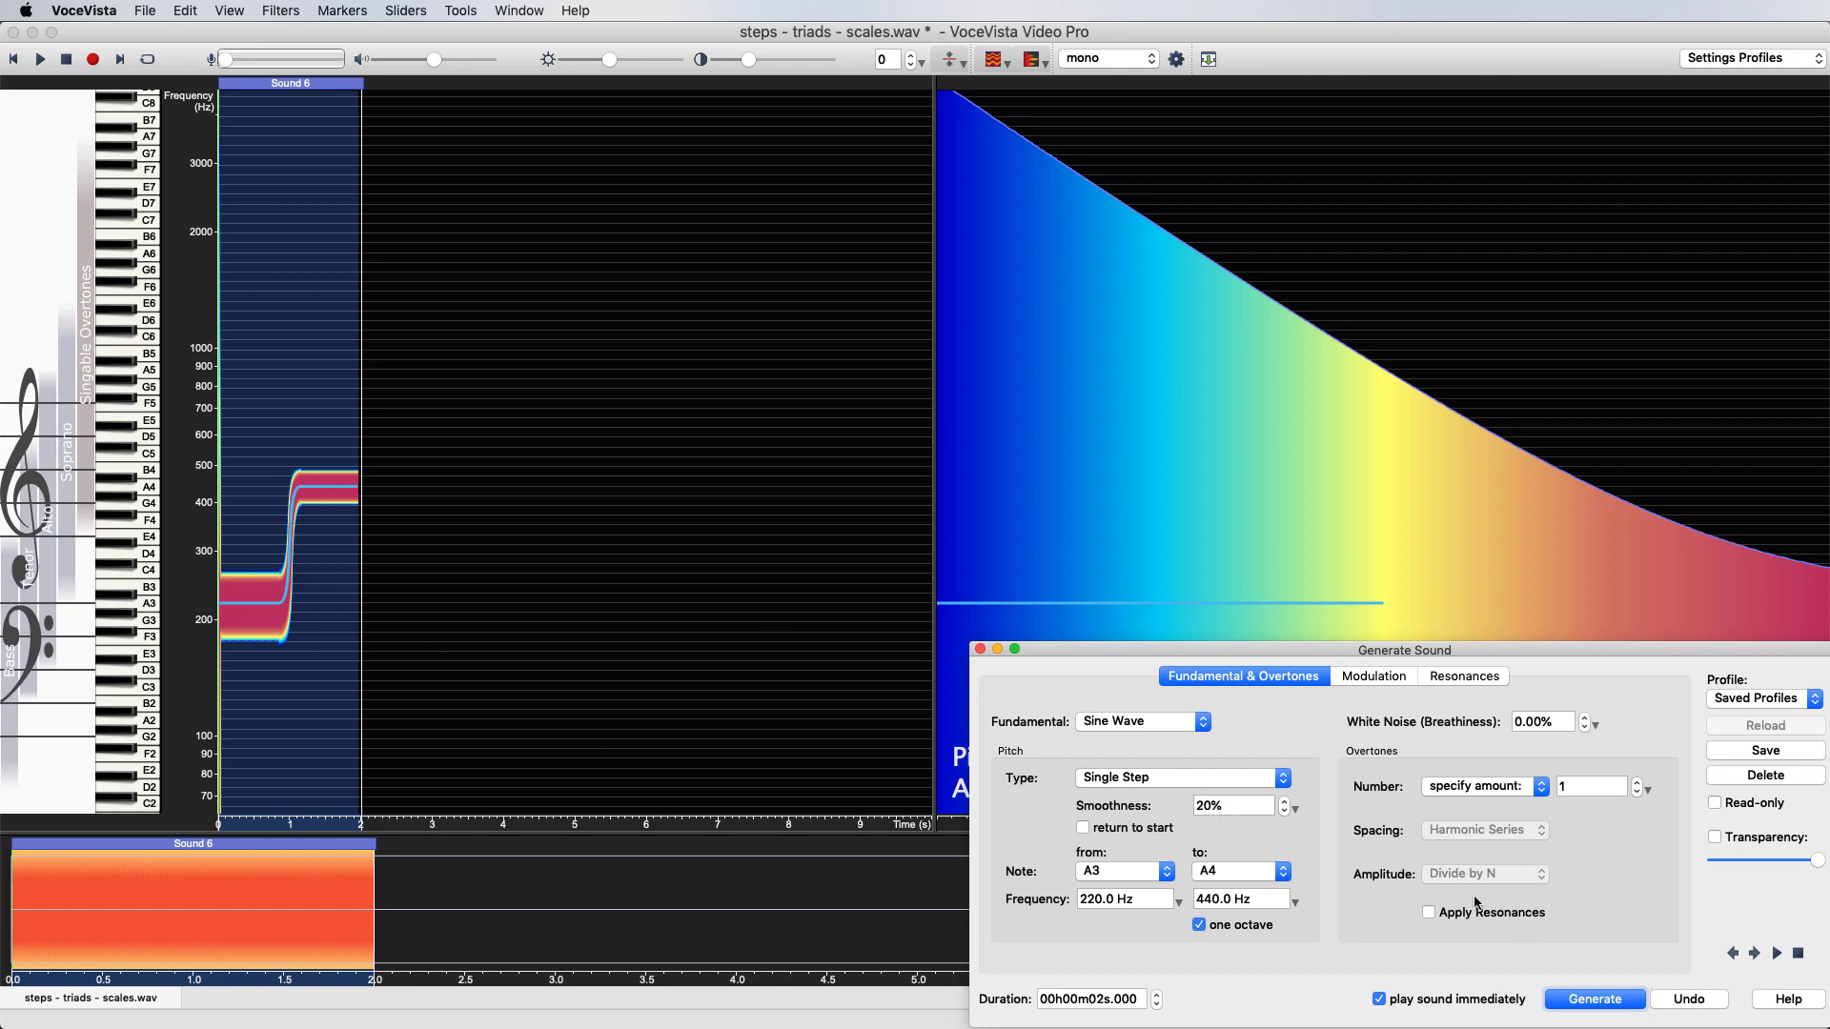
# - Generate an A3-to-A4 step at 0% smoothness, then a glide at 100% smoothness
pyautogui.doubleClick(1196, 805)
pyautogui.write('0')
pyautogui.click(1589, 1002)
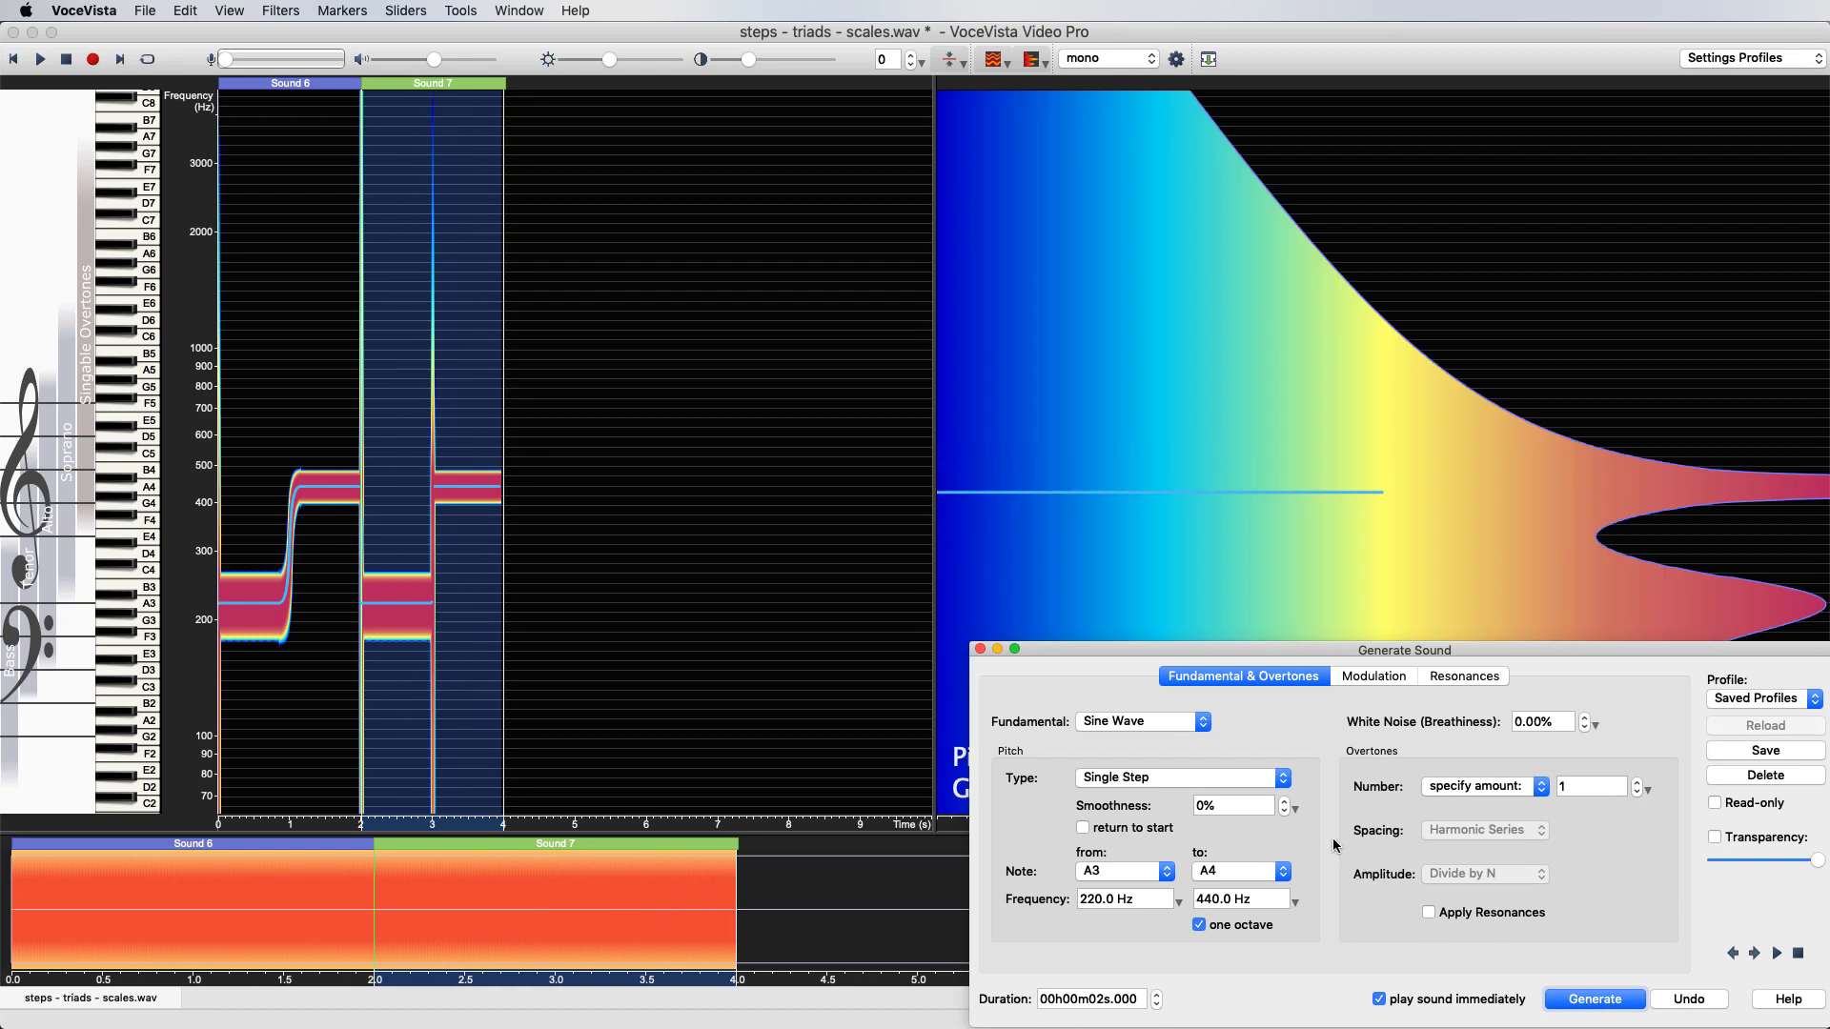
pyautogui.moveTo(1293, 810); pyautogui.dragTo(1494, 826)
pyautogui.click(1580, 1003)
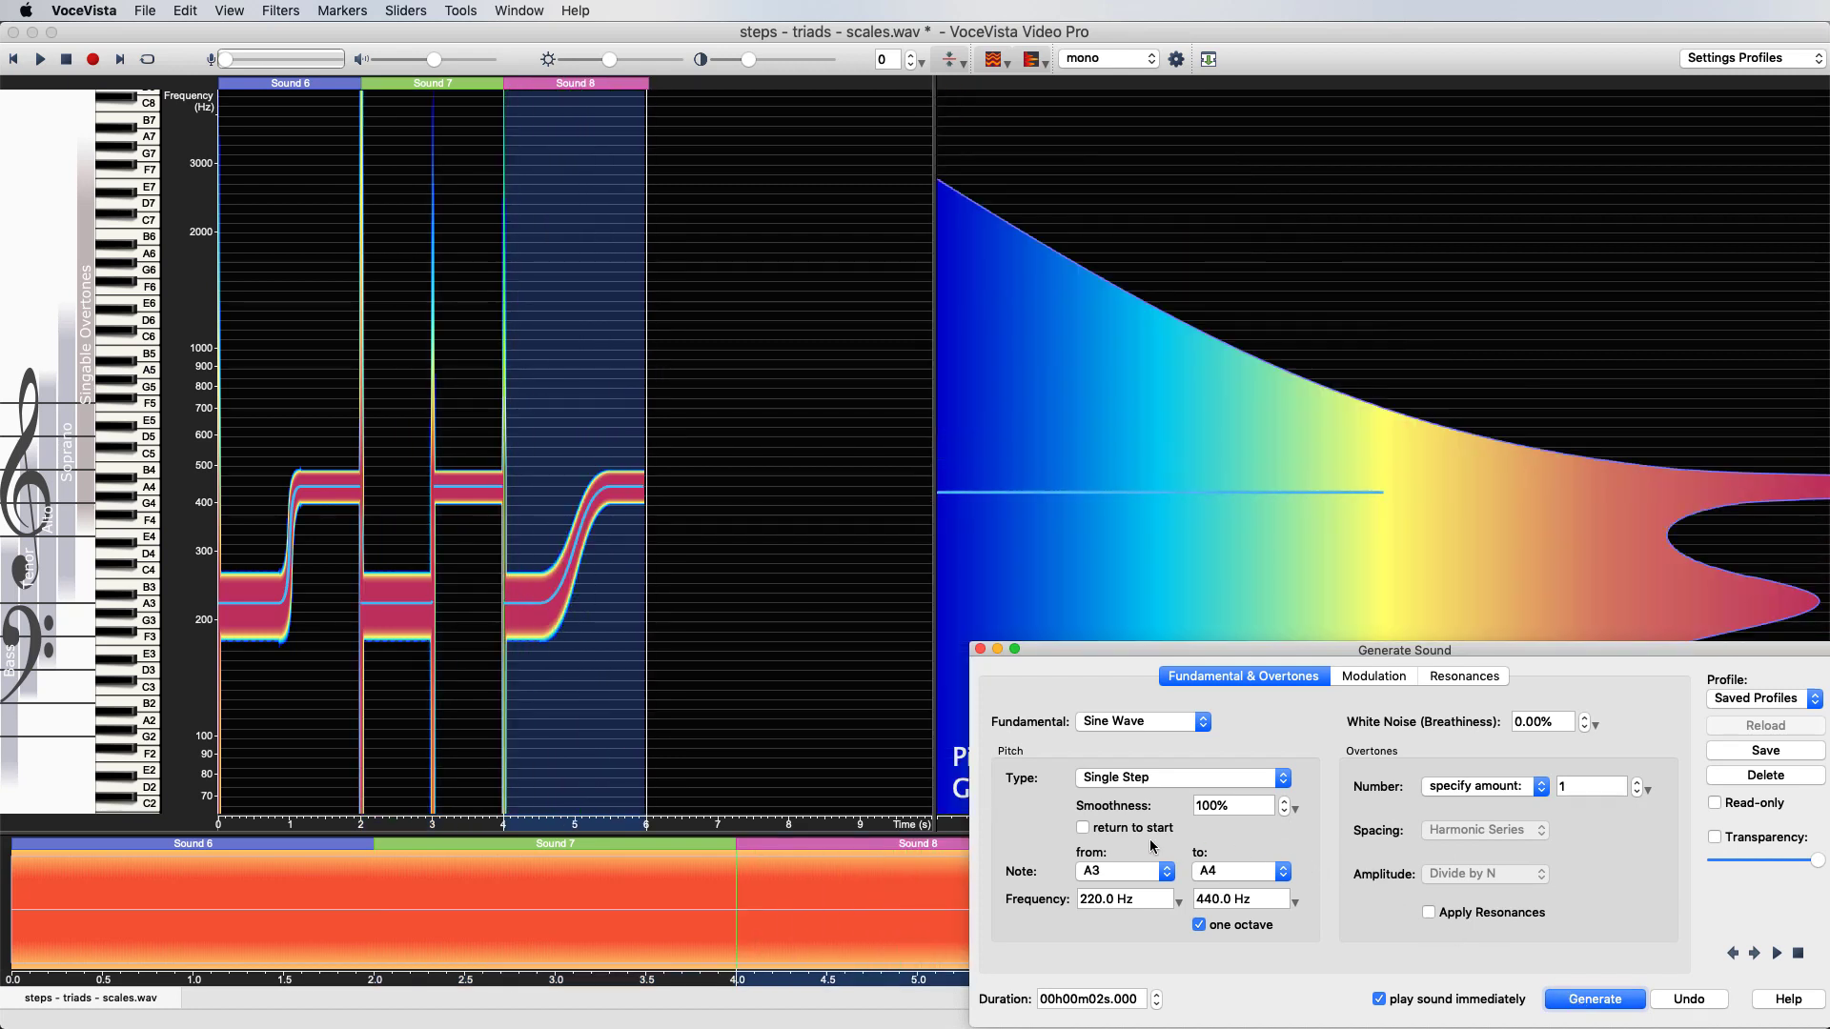
# - Turn on return to start and generate 2-second and 3-second A3–A4–A3 glides
pyautogui.click(1083, 830)
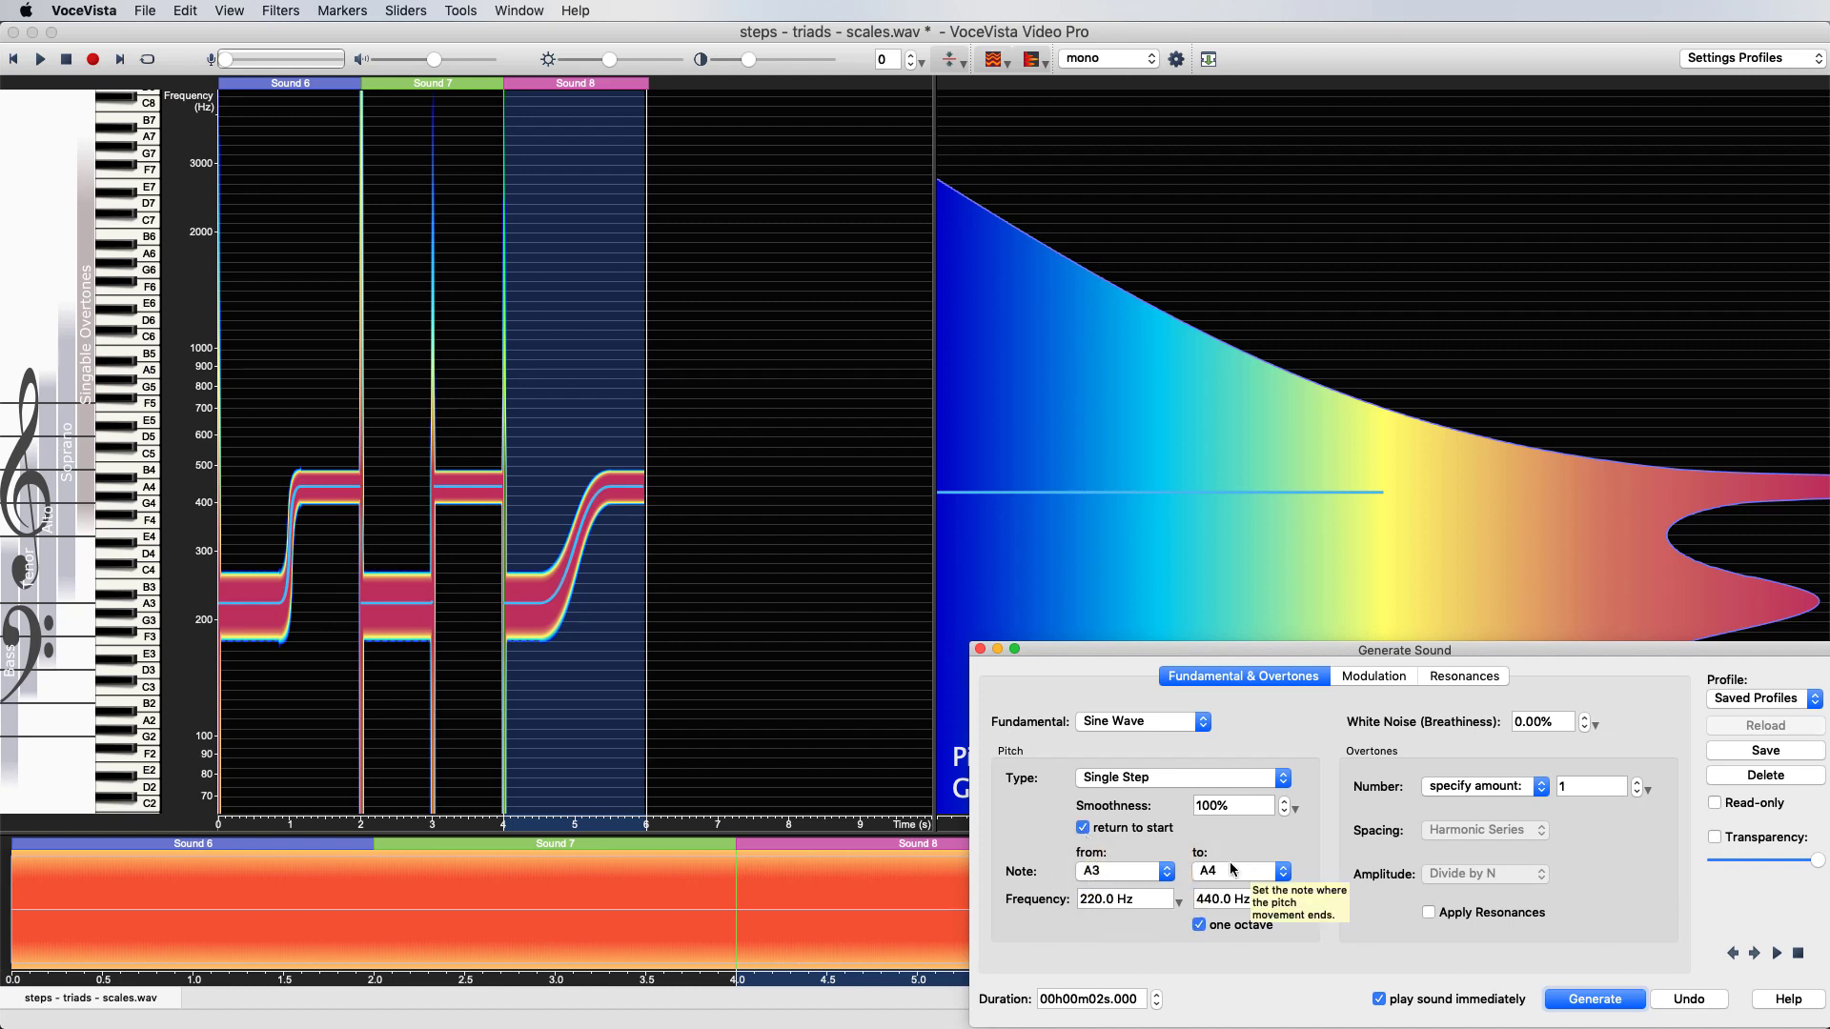
pyautogui.click(1594, 997)
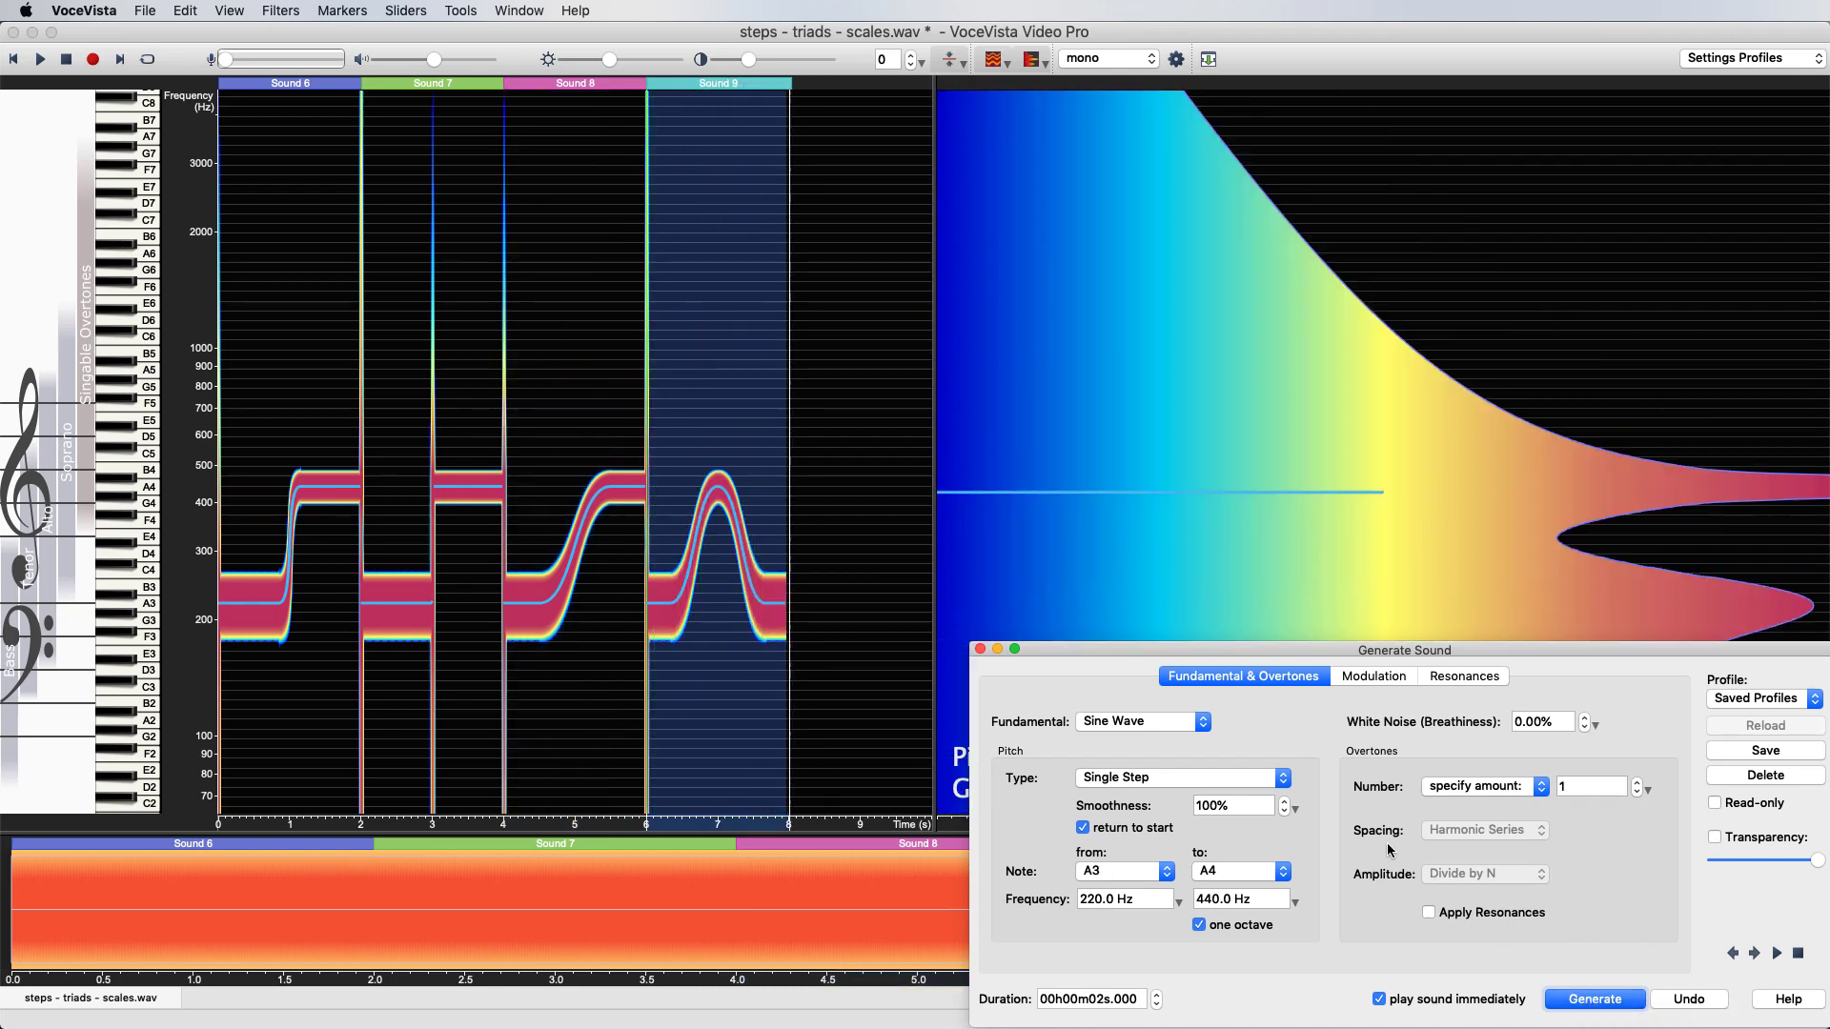
pyautogui.click(1106, 999)
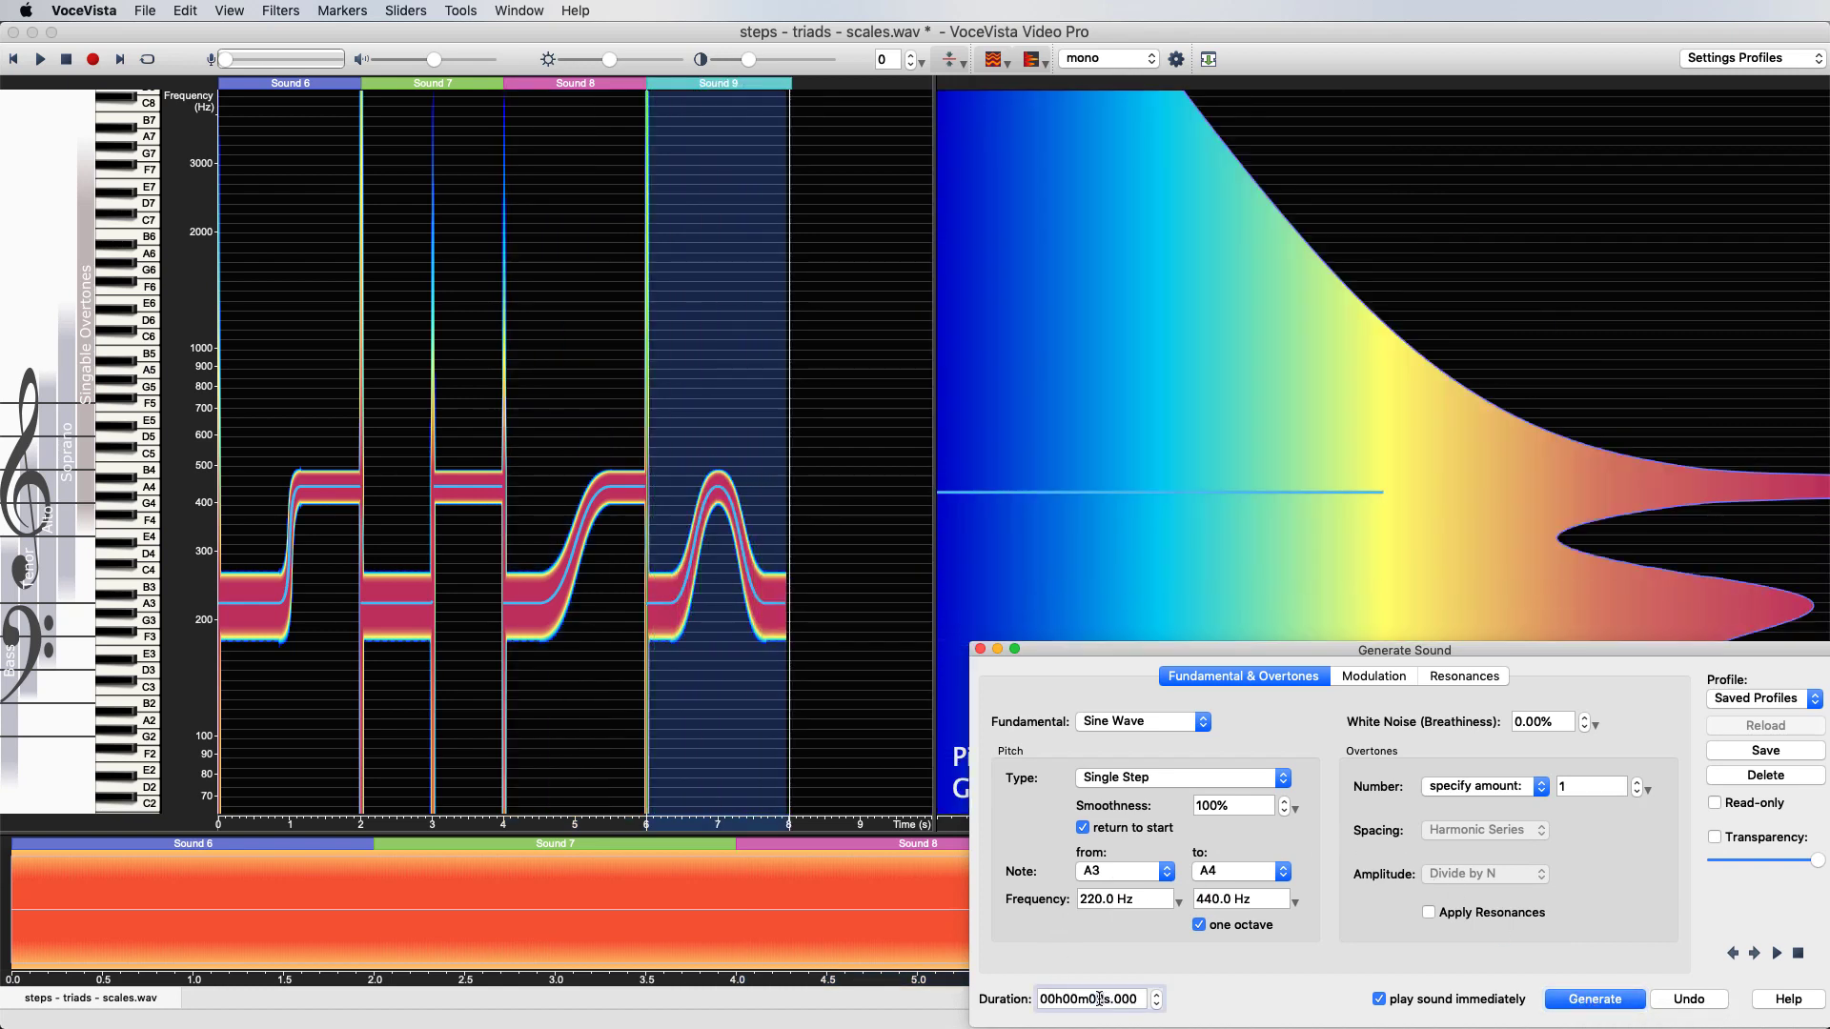
pyautogui.write('3')
pyautogui.click(1593, 999)
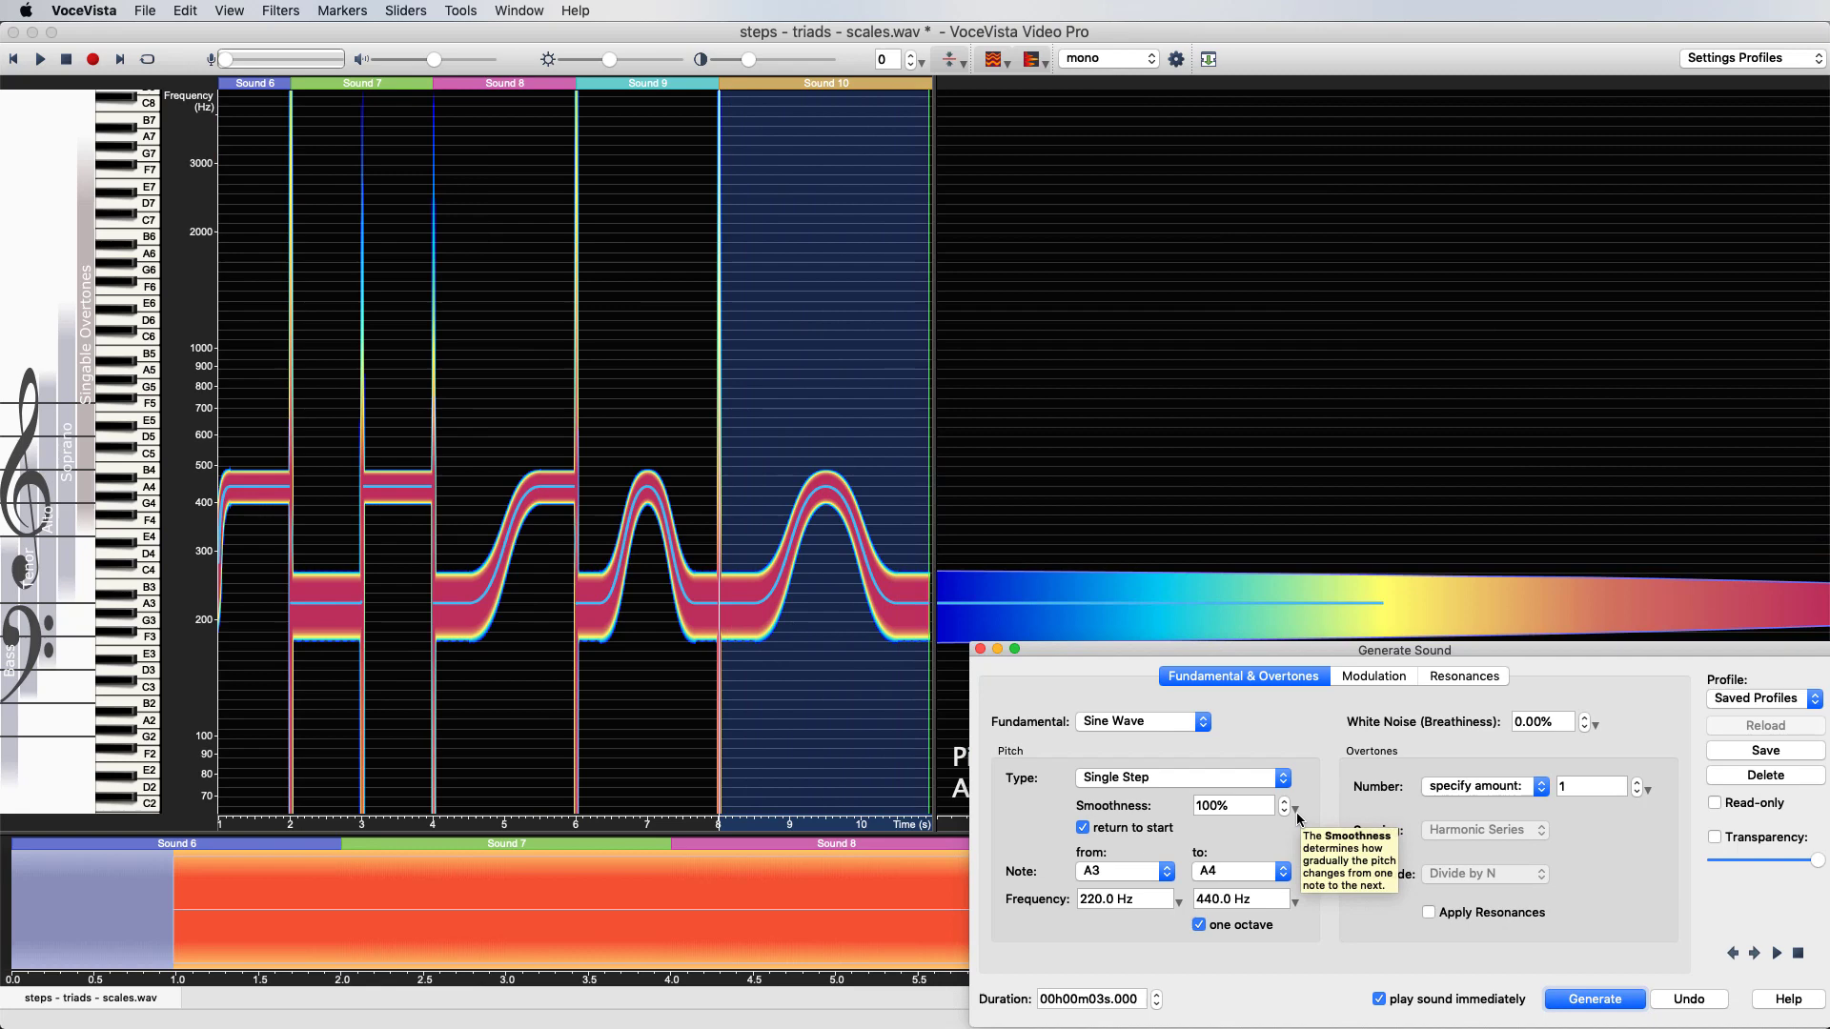
# - Generate a three-second Major triad from A3 to A4, with return to start off
pyautogui.click(1123, 778)
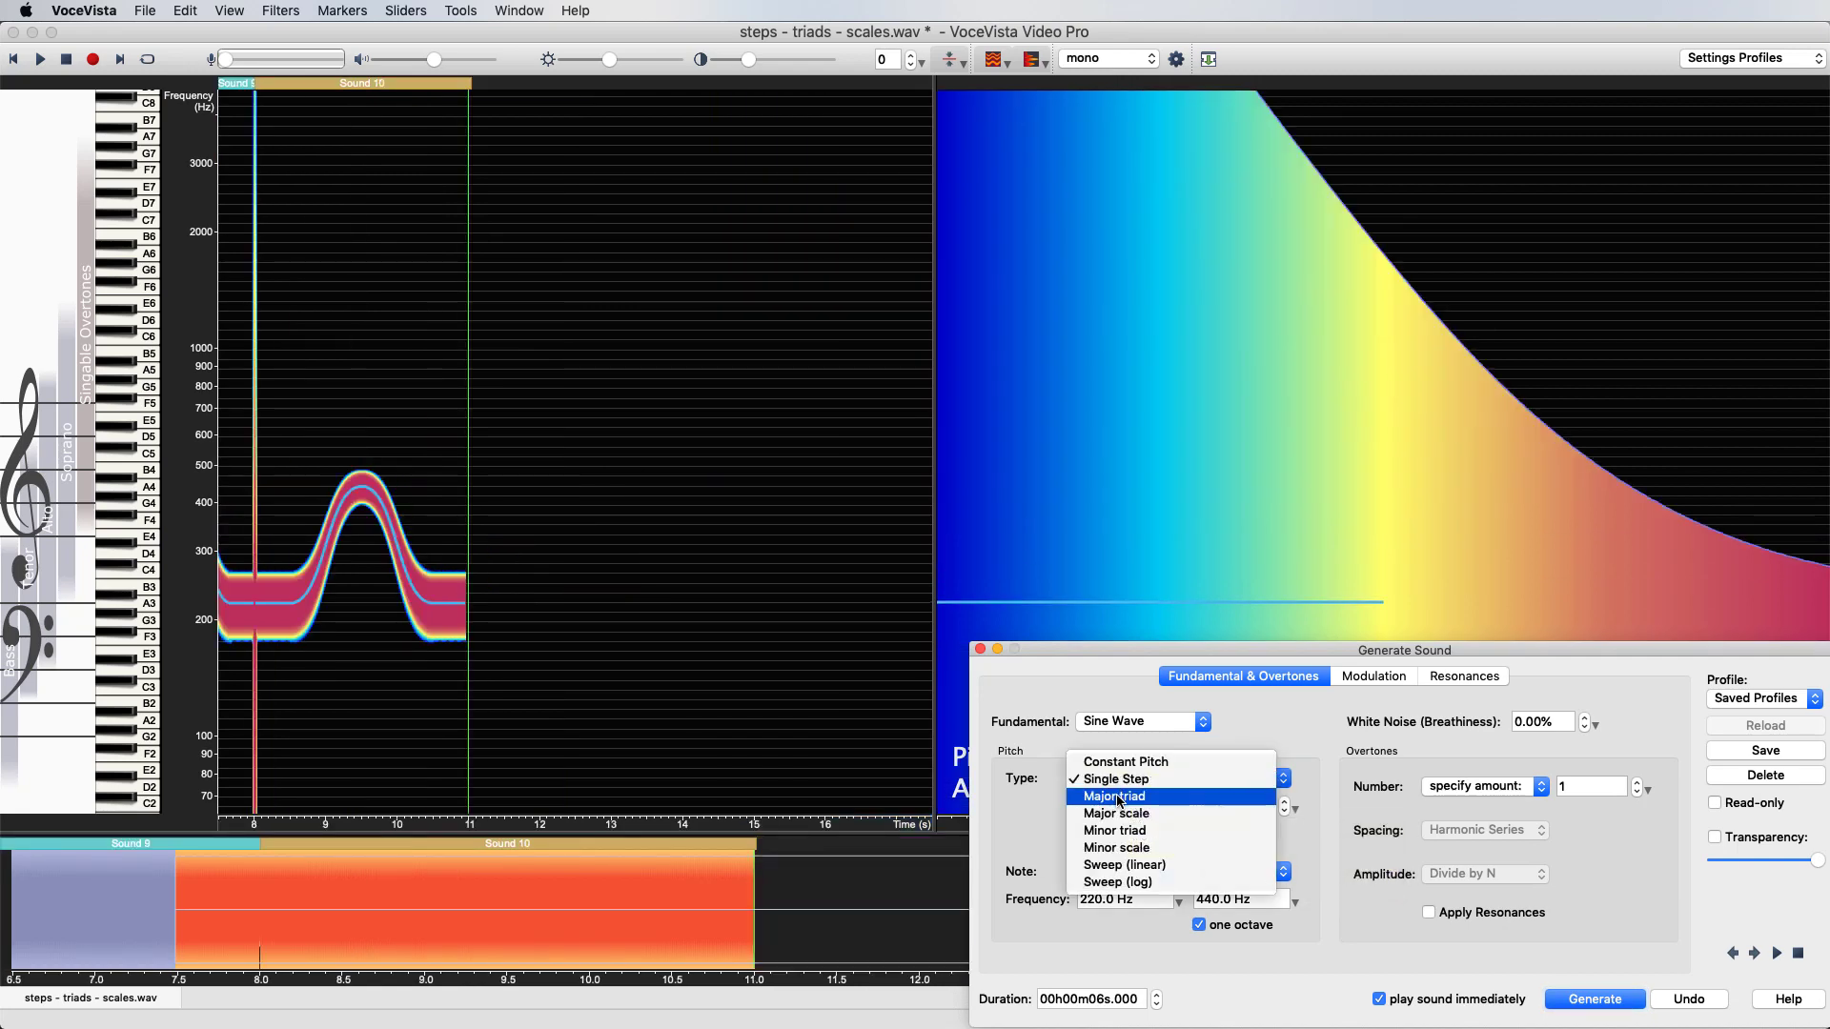
pyautogui.click(1122, 797)
pyautogui.click(1084, 828)
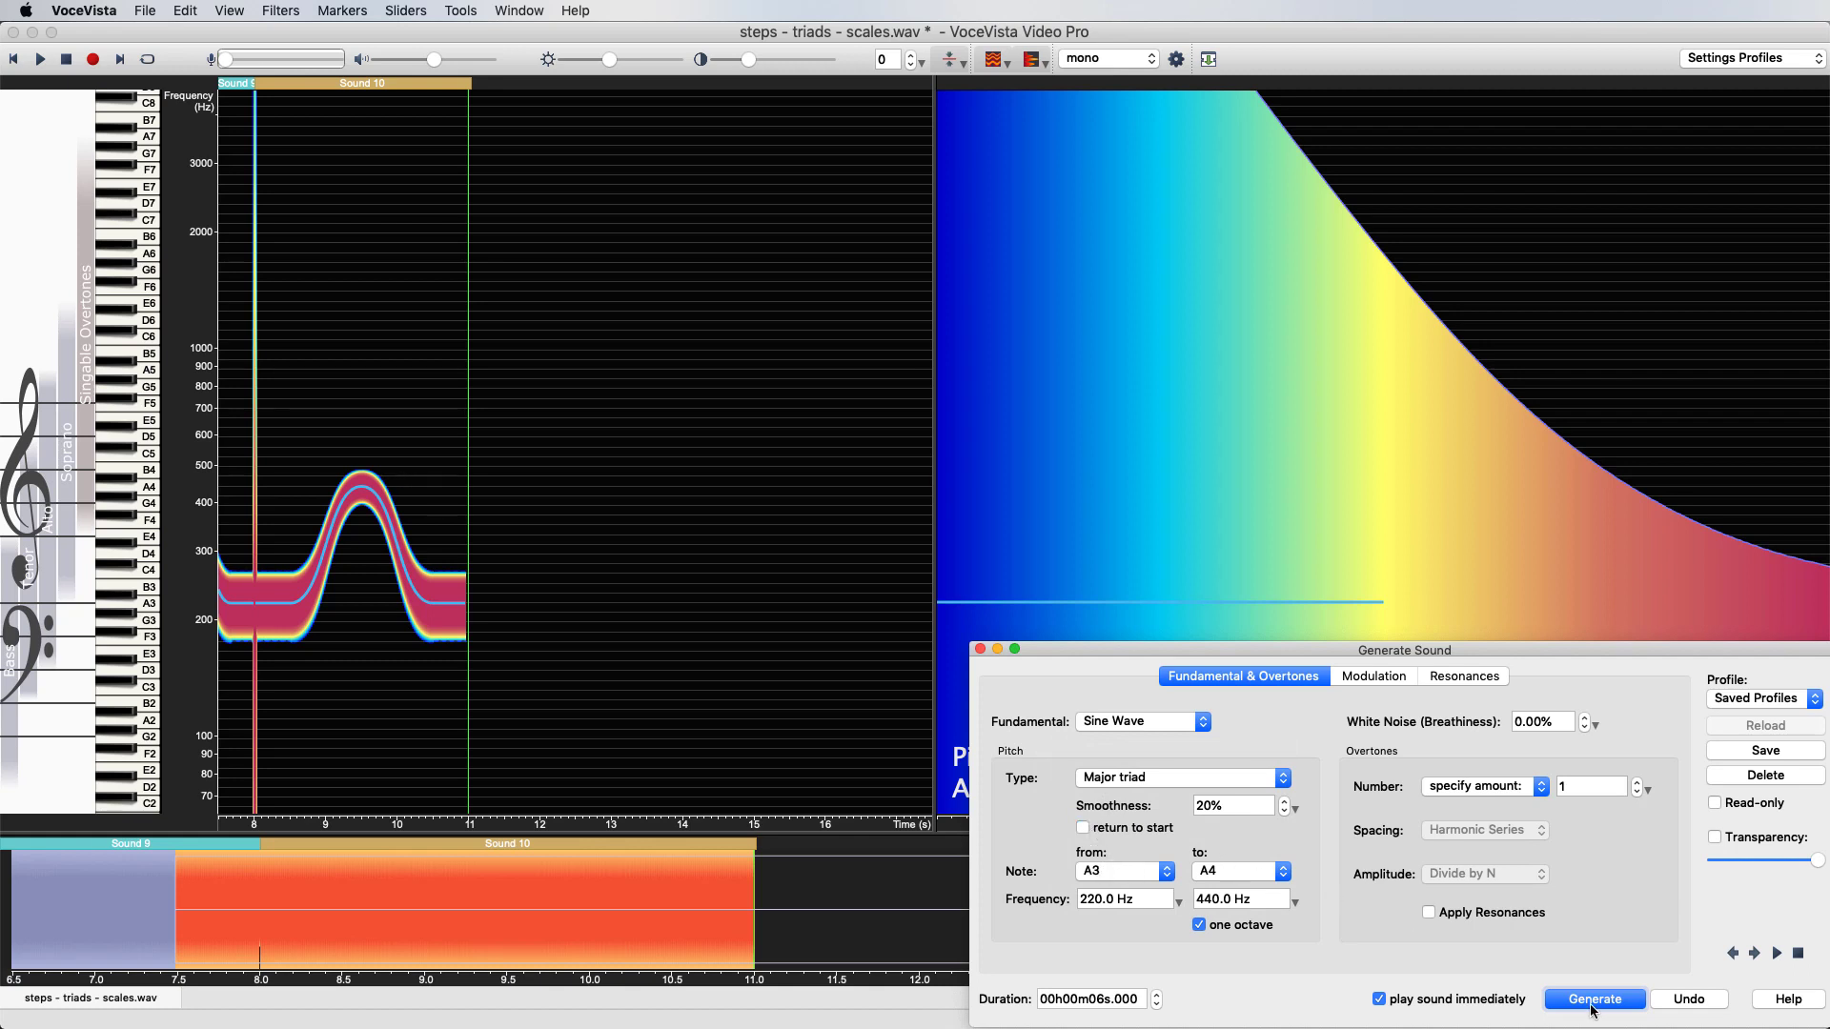
pyautogui.click(1095, 999)
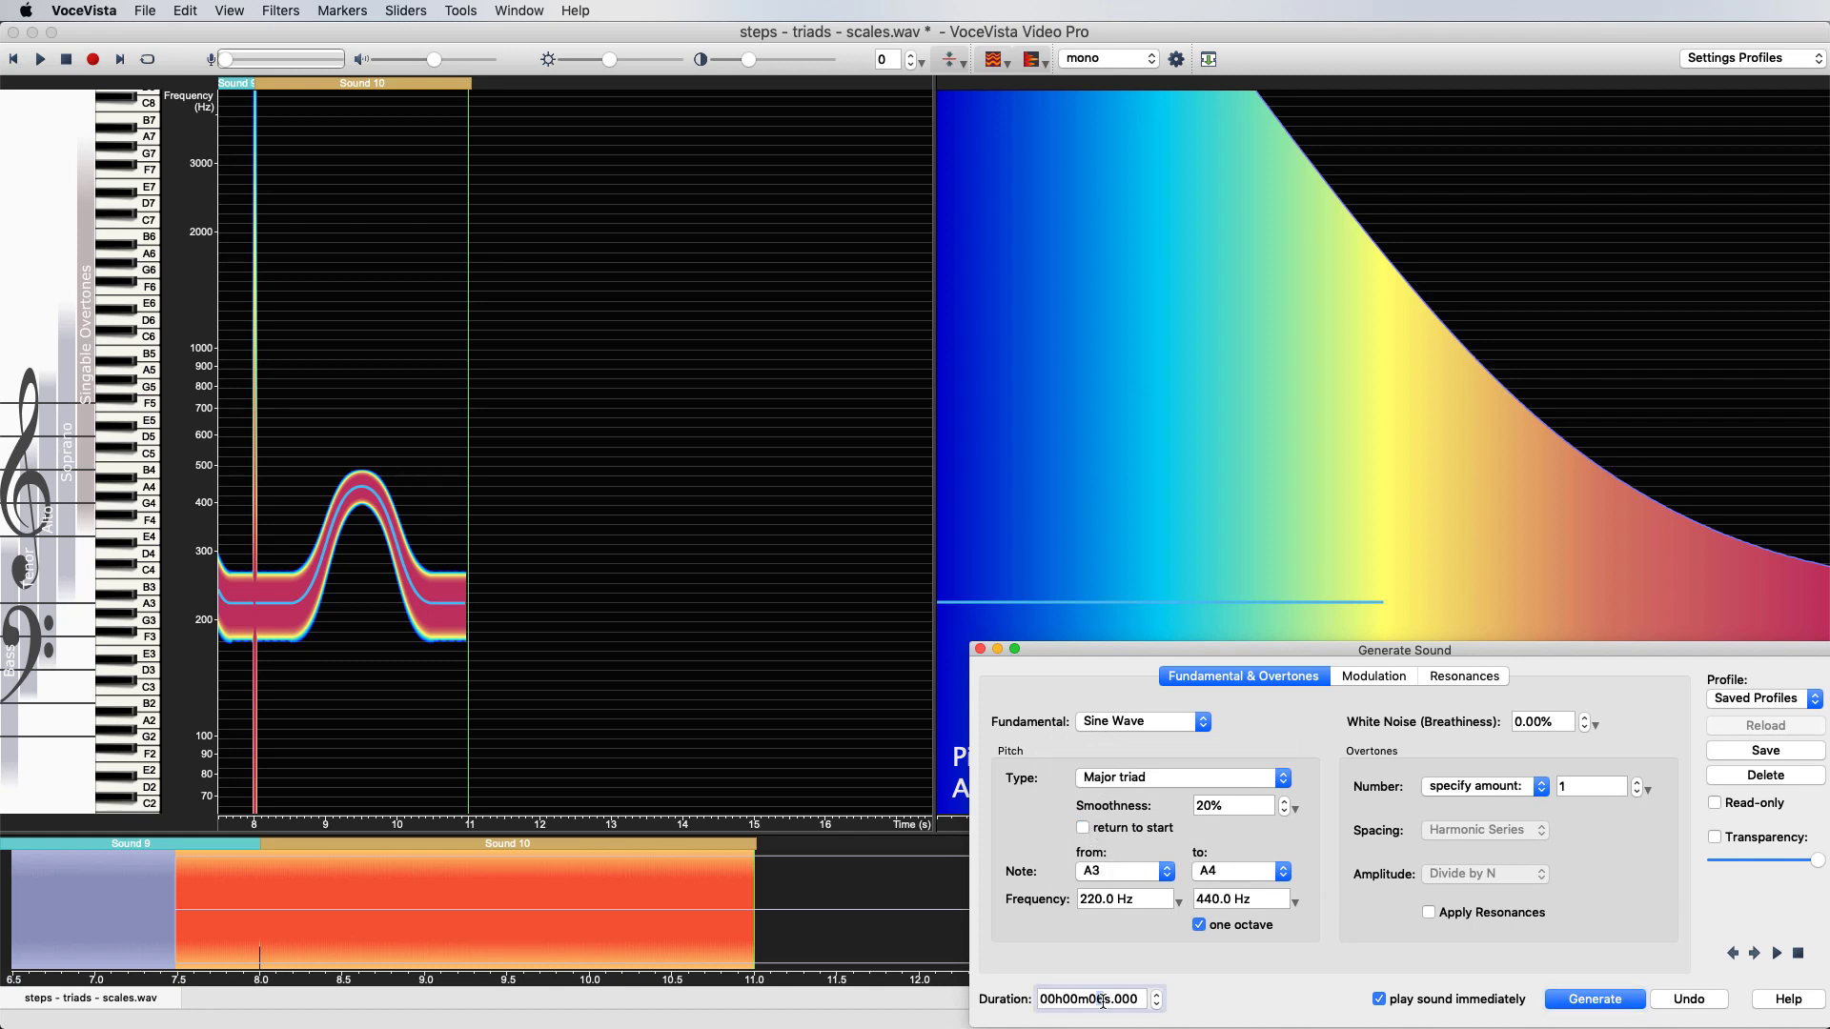
pyautogui.write('3')
pyautogui.click(1558, 1004)
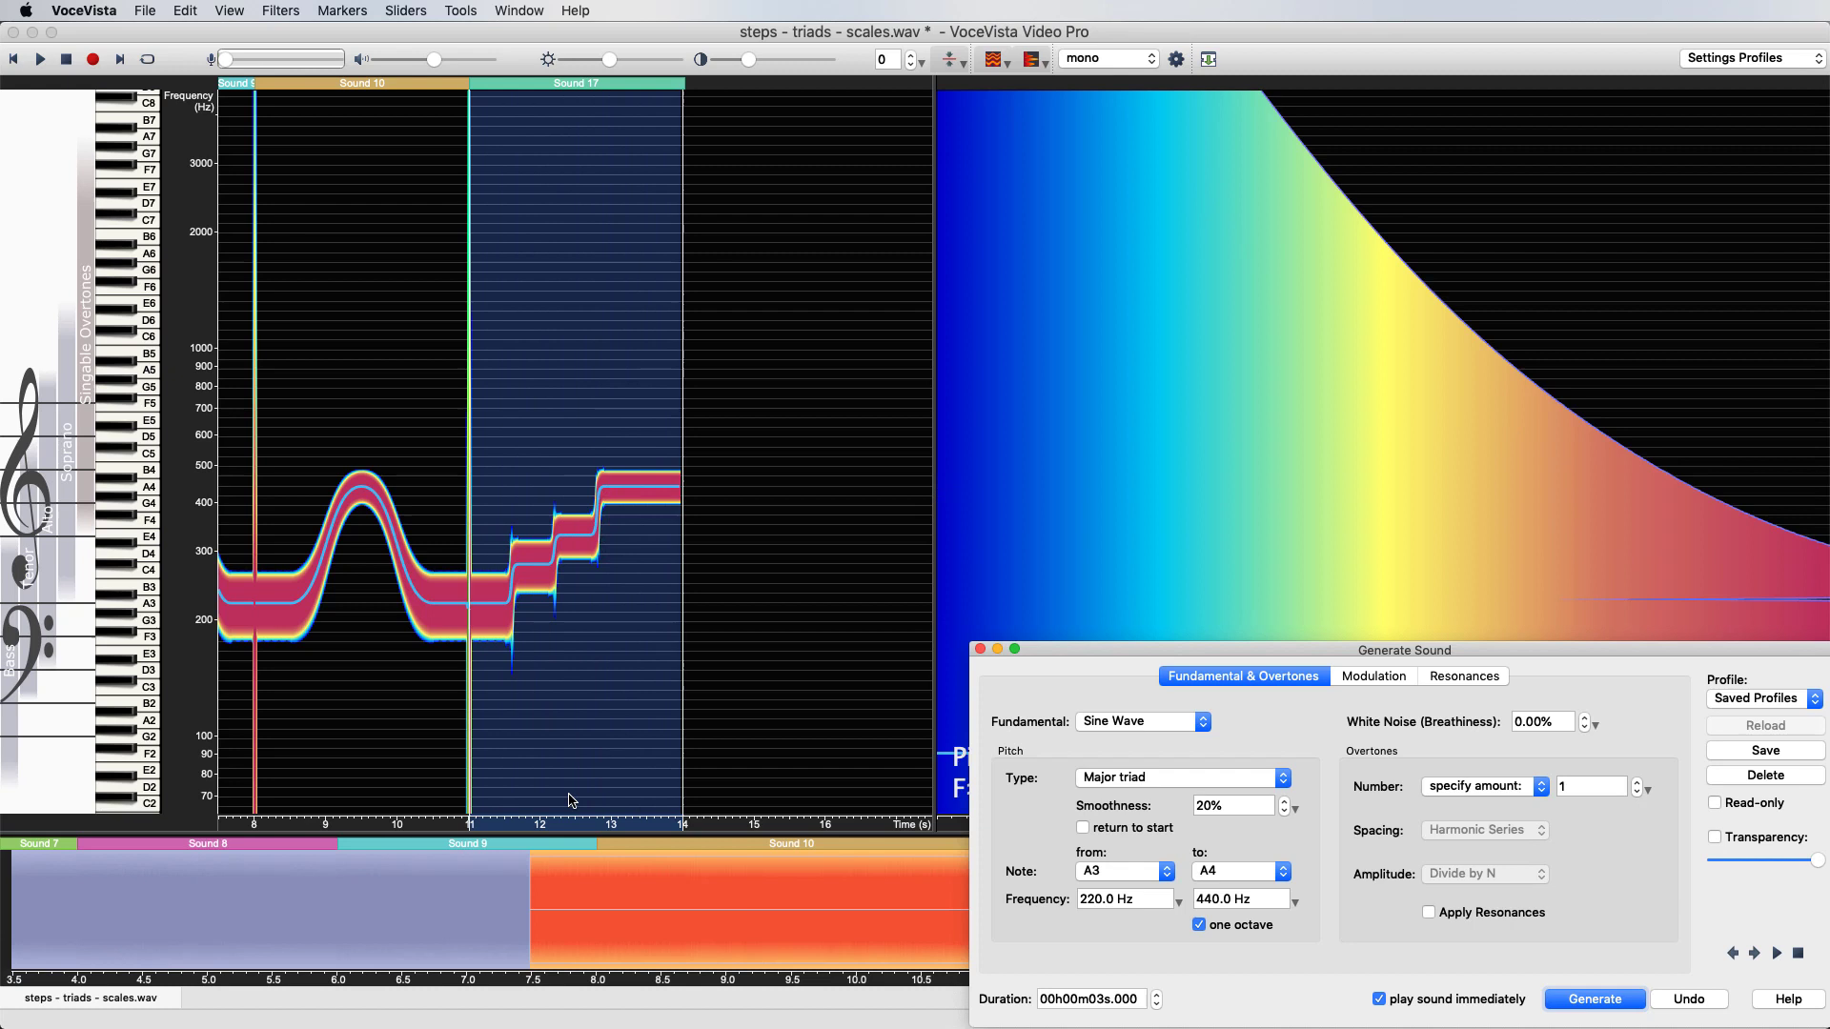
# - Add rising major triads starting from A#3 and from B3
pyautogui.click(127, 603)
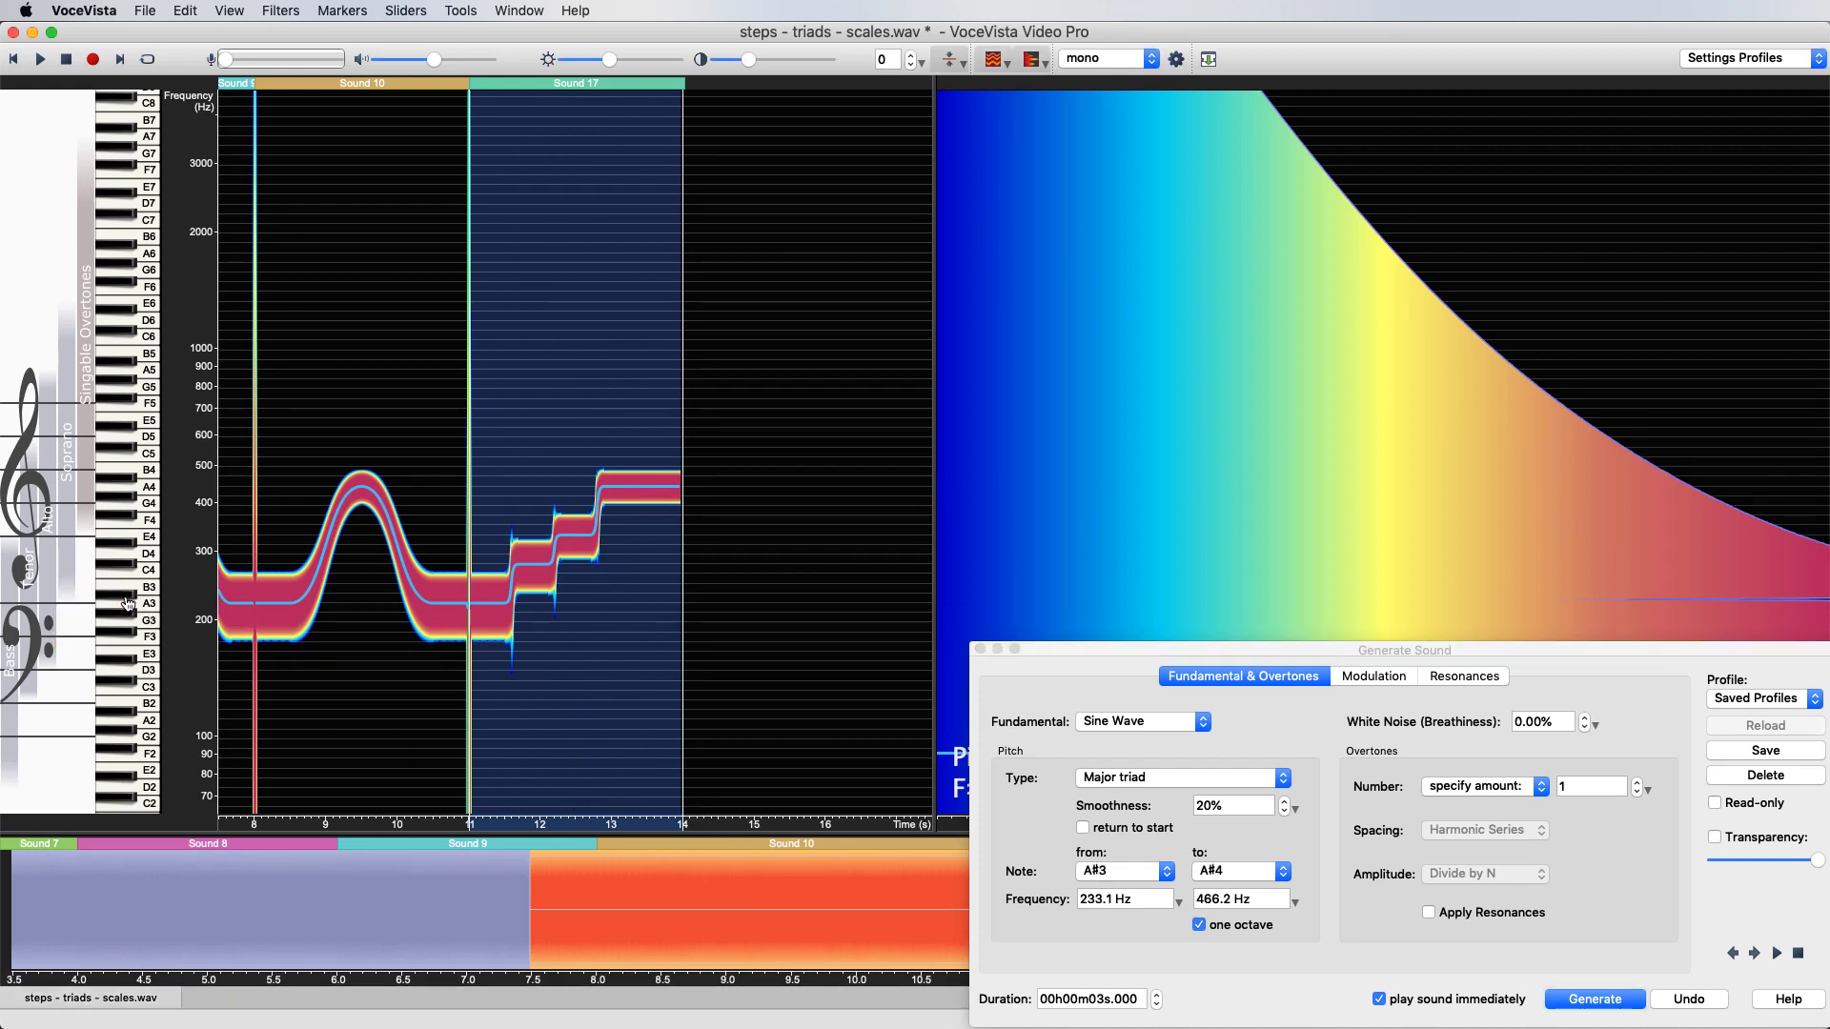
pyautogui.click(1602, 1006)
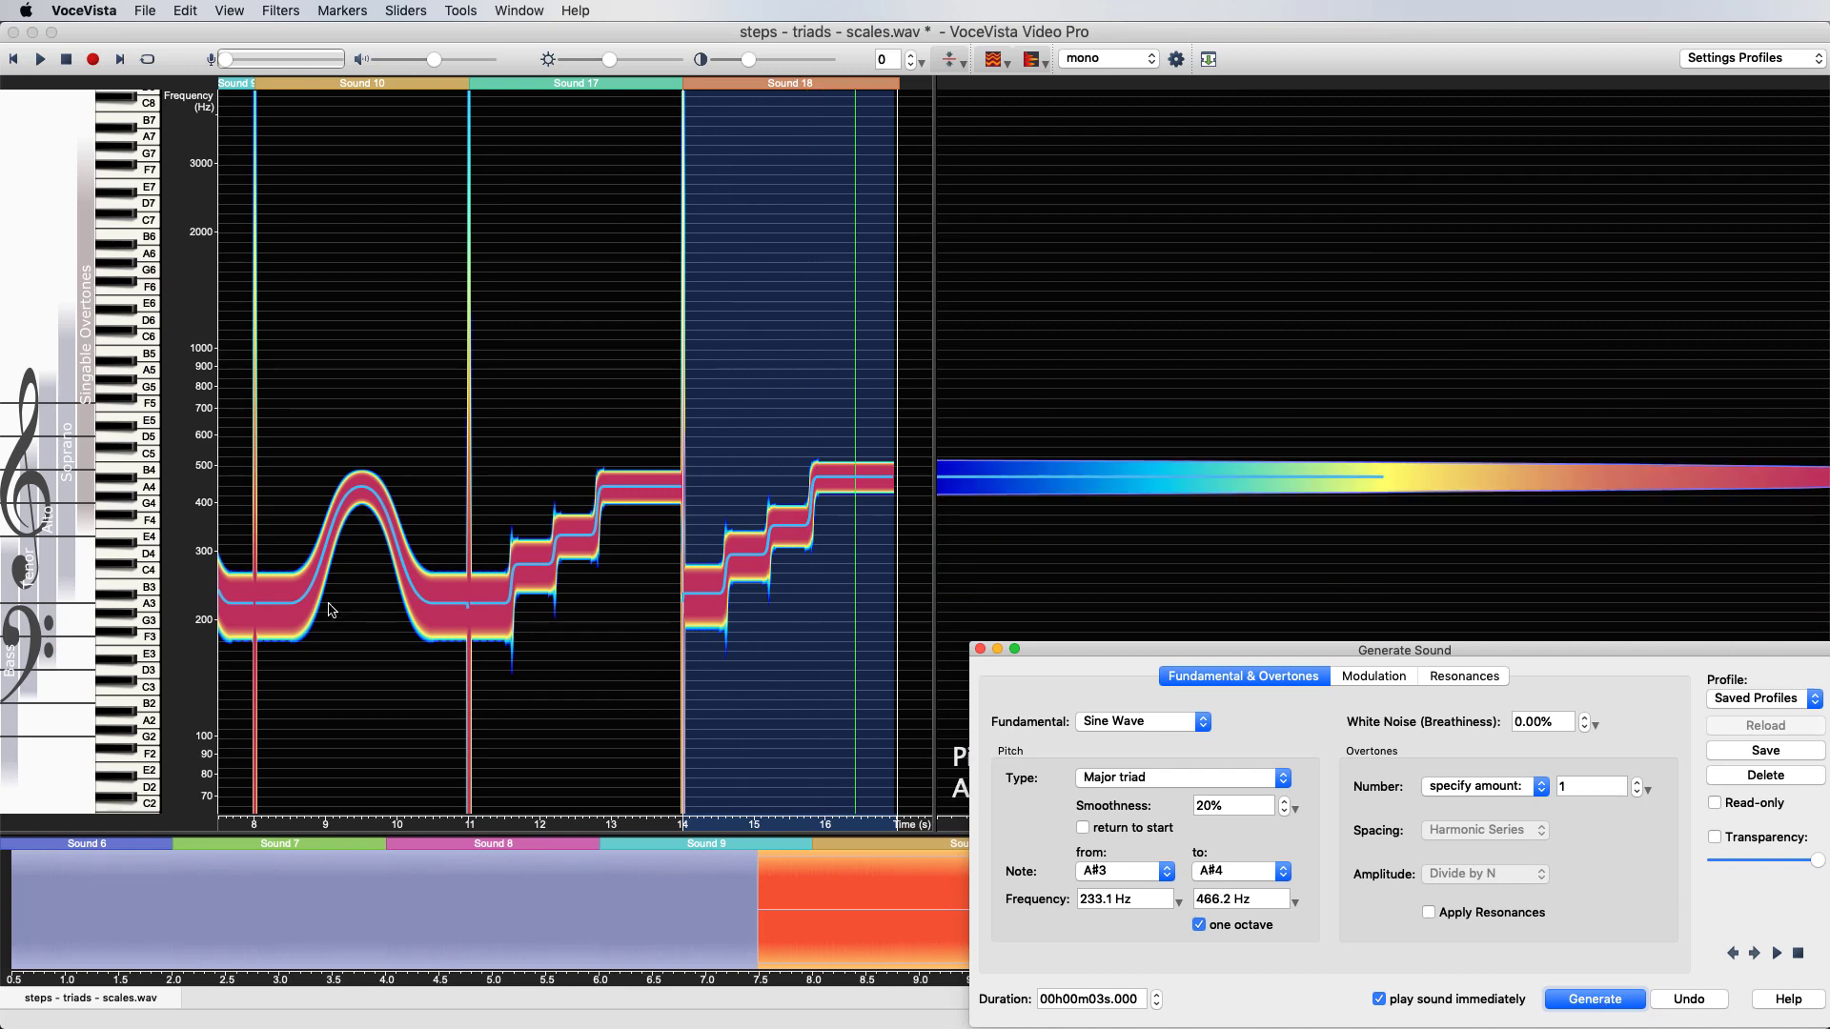
pyautogui.click(100, 588)
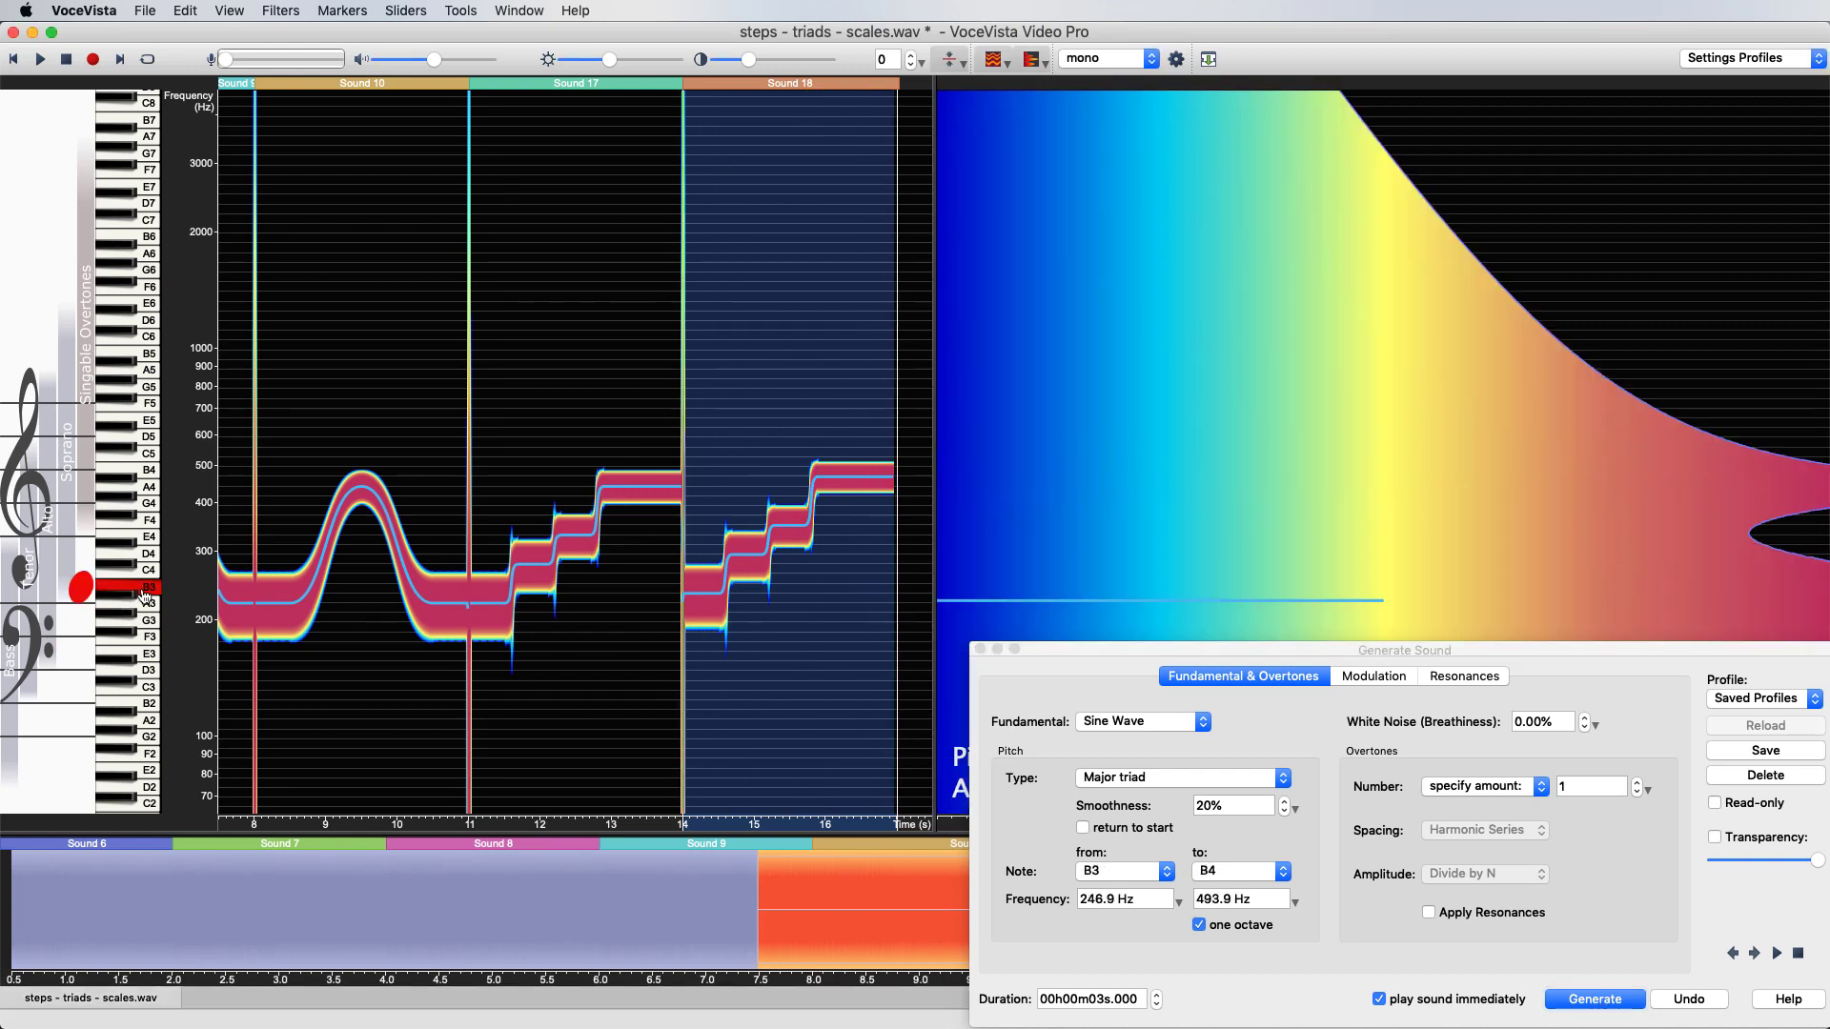
pyautogui.click(1608, 1001)
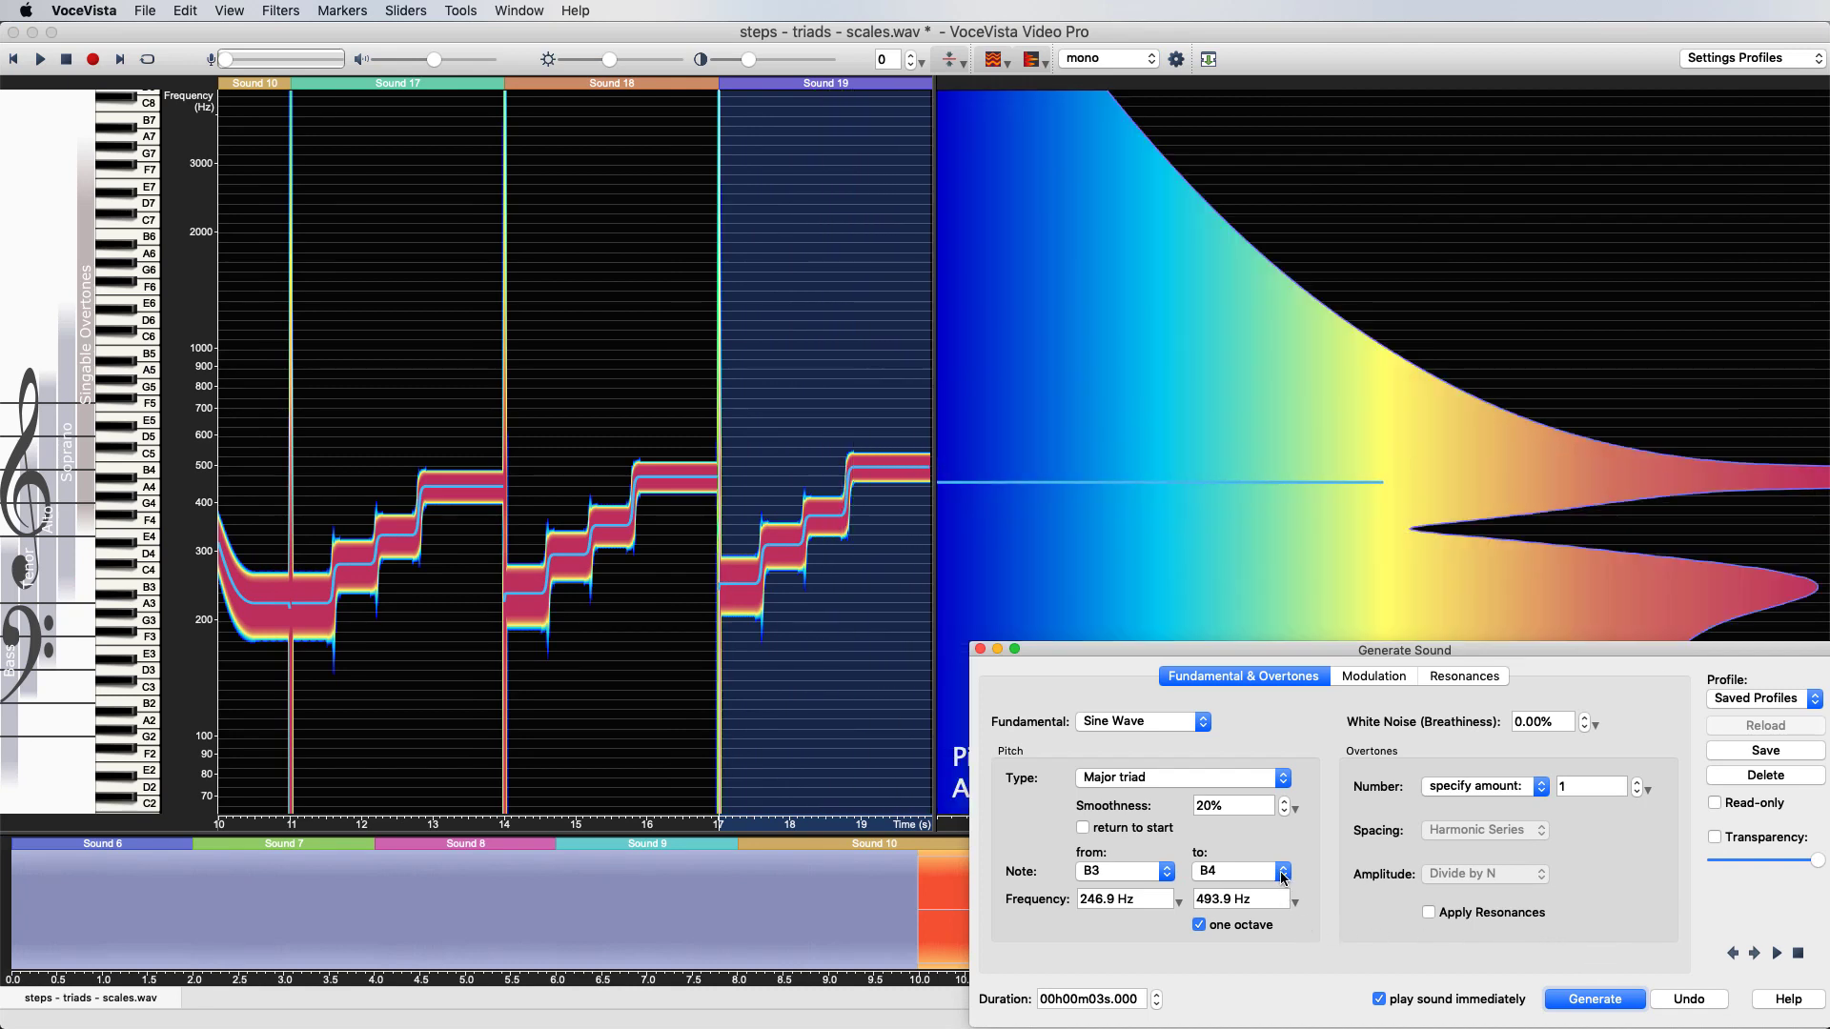
# - Add a major triad descending from B4 to B3
pyautogui.click(143, 473)
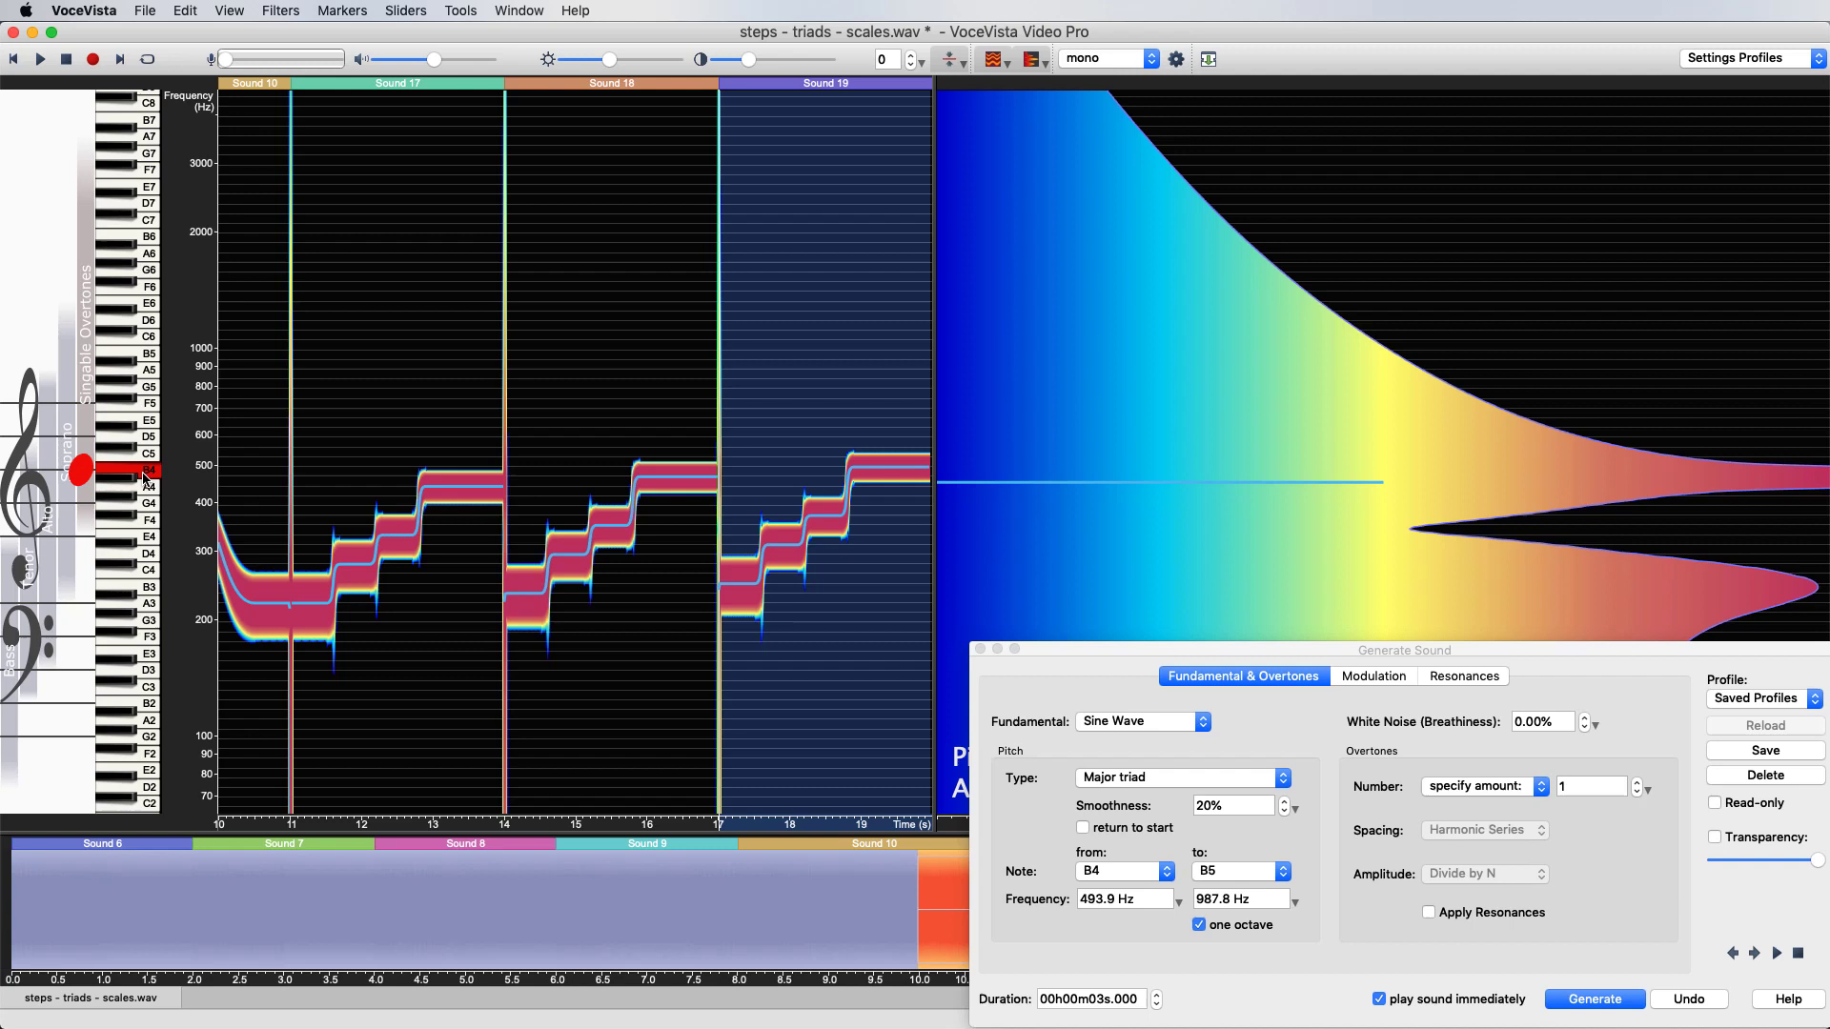
pyautogui.click(1284, 872)
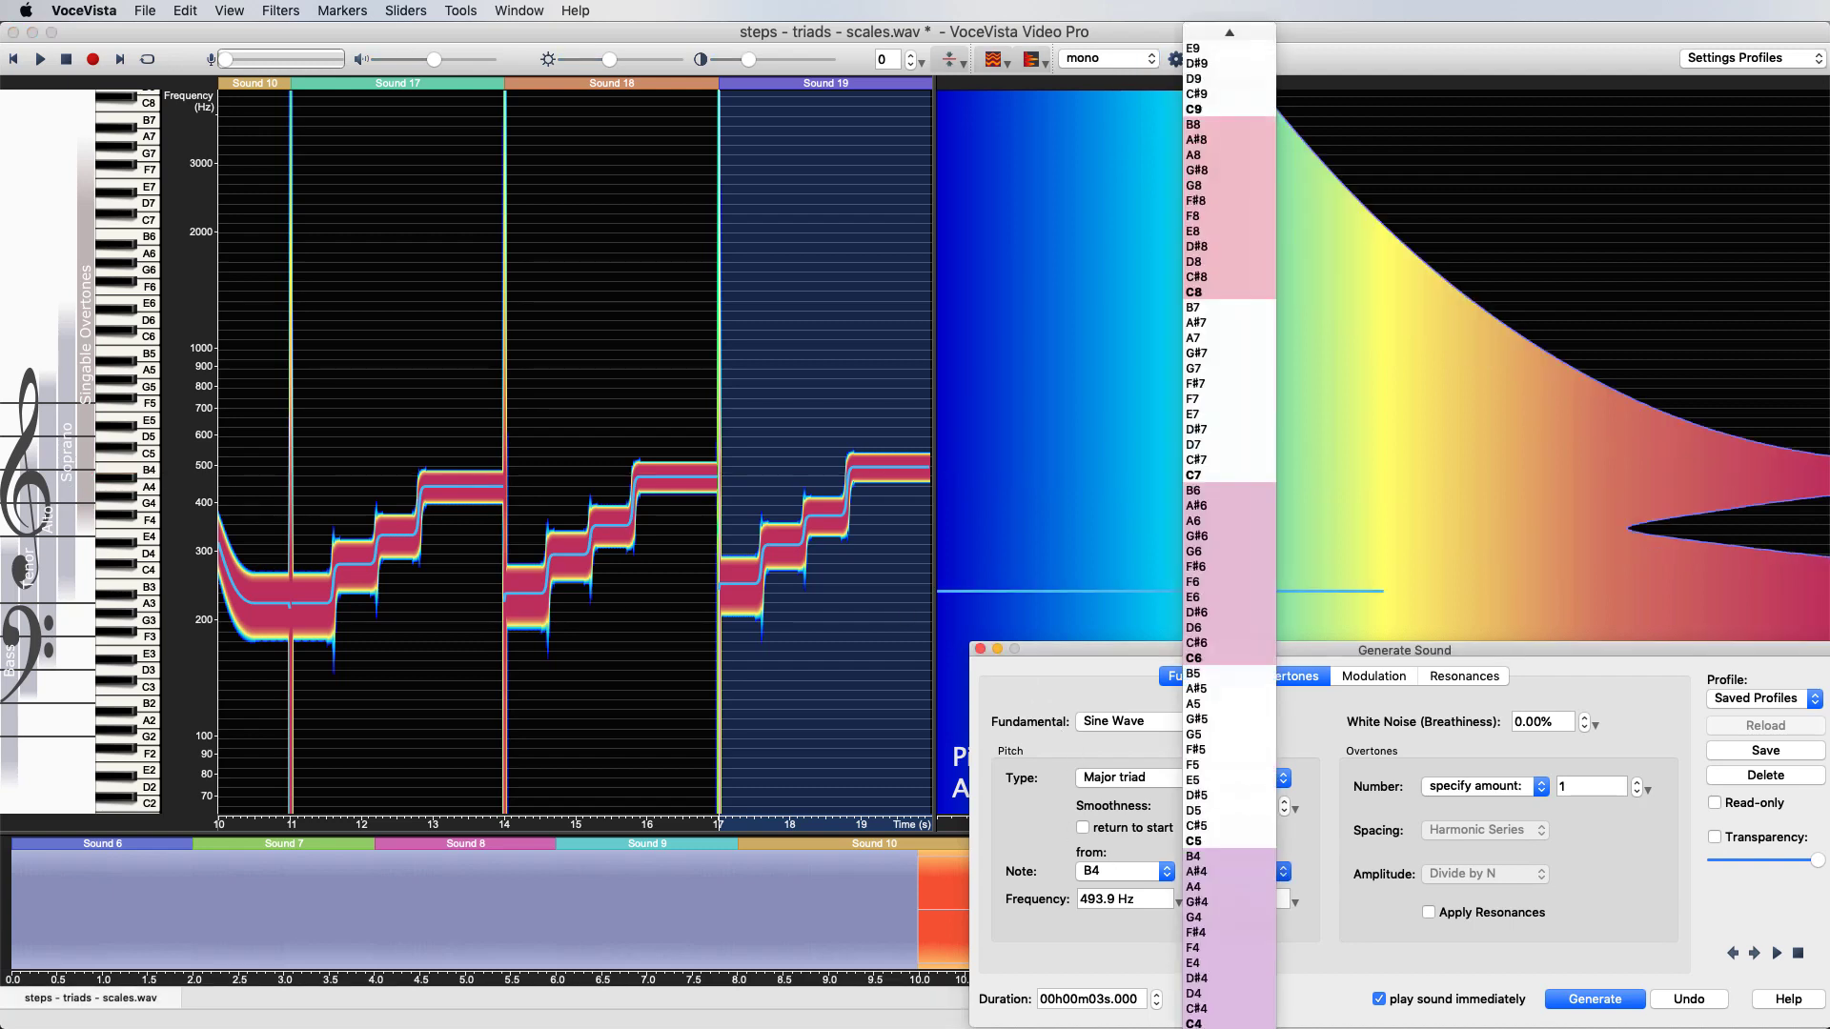
pyautogui.click(1285, 878)
pyautogui.click(1582, 1010)
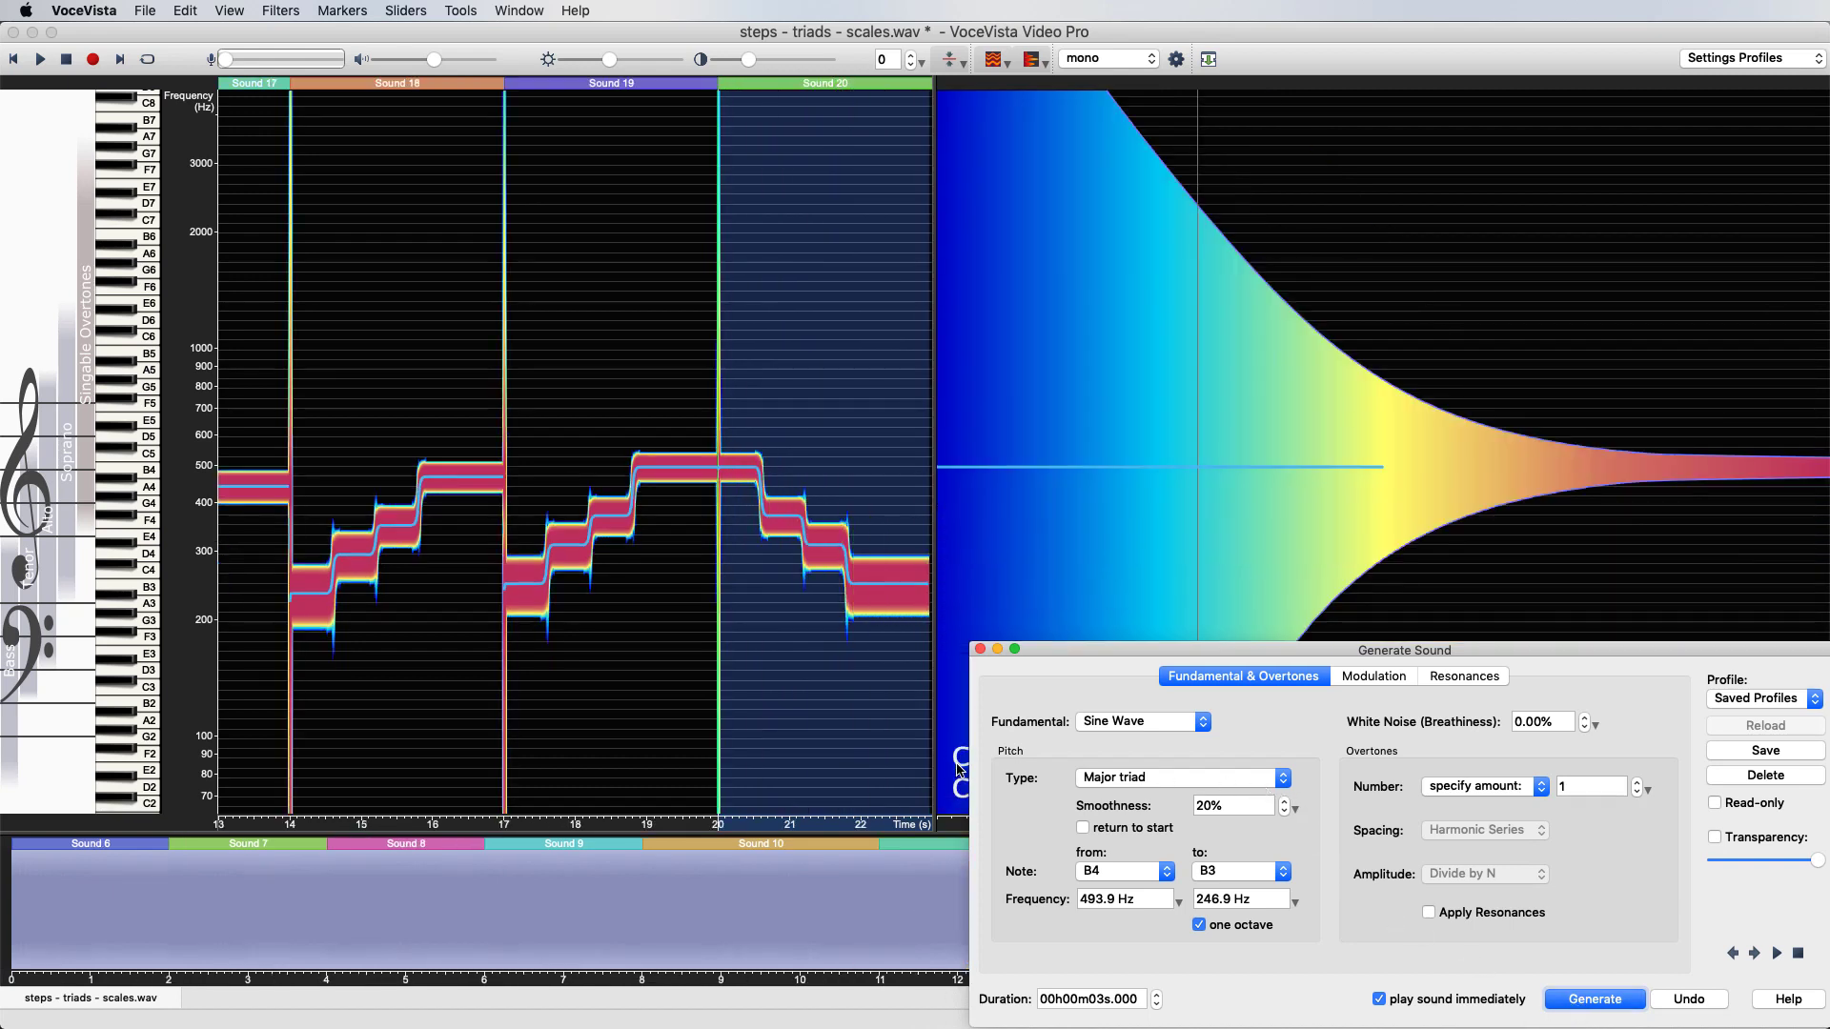
# - Add Minor triads descending from B4 and from A#4
pyautogui.click(1286, 779)
pyautogui.click(1173, 814)
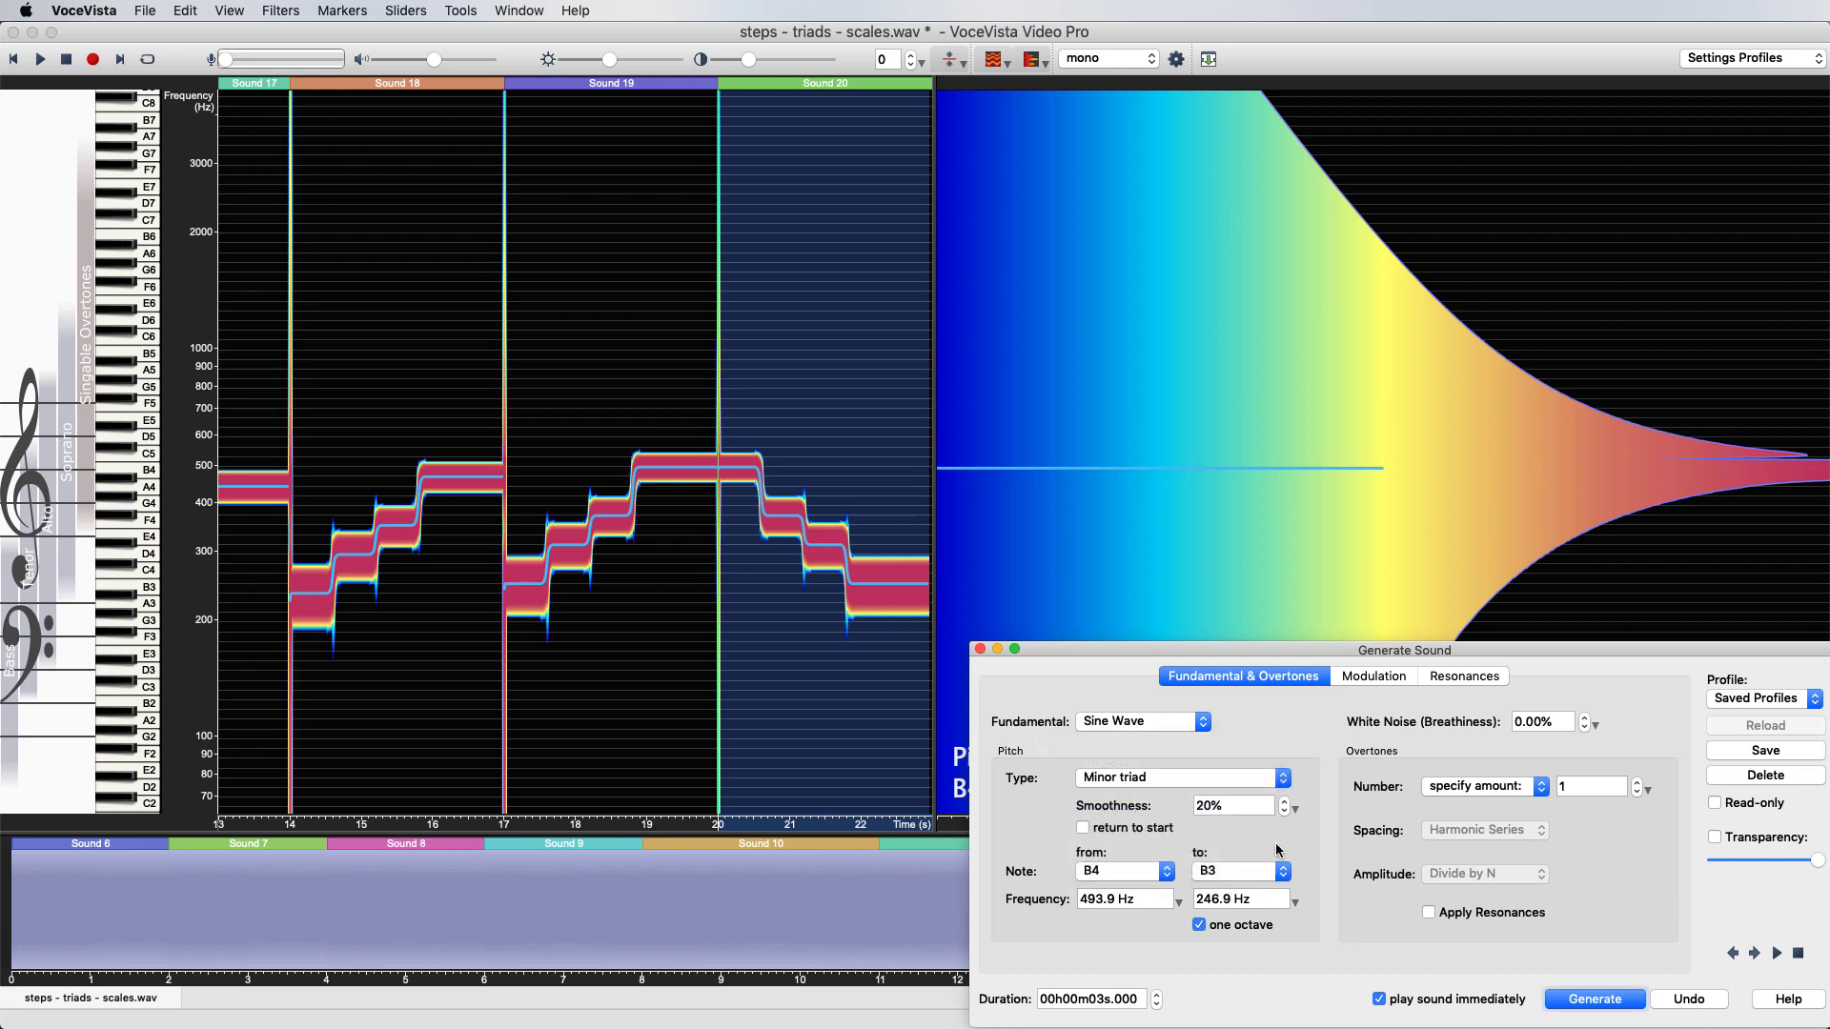
pyautogui.click(1587, 999)
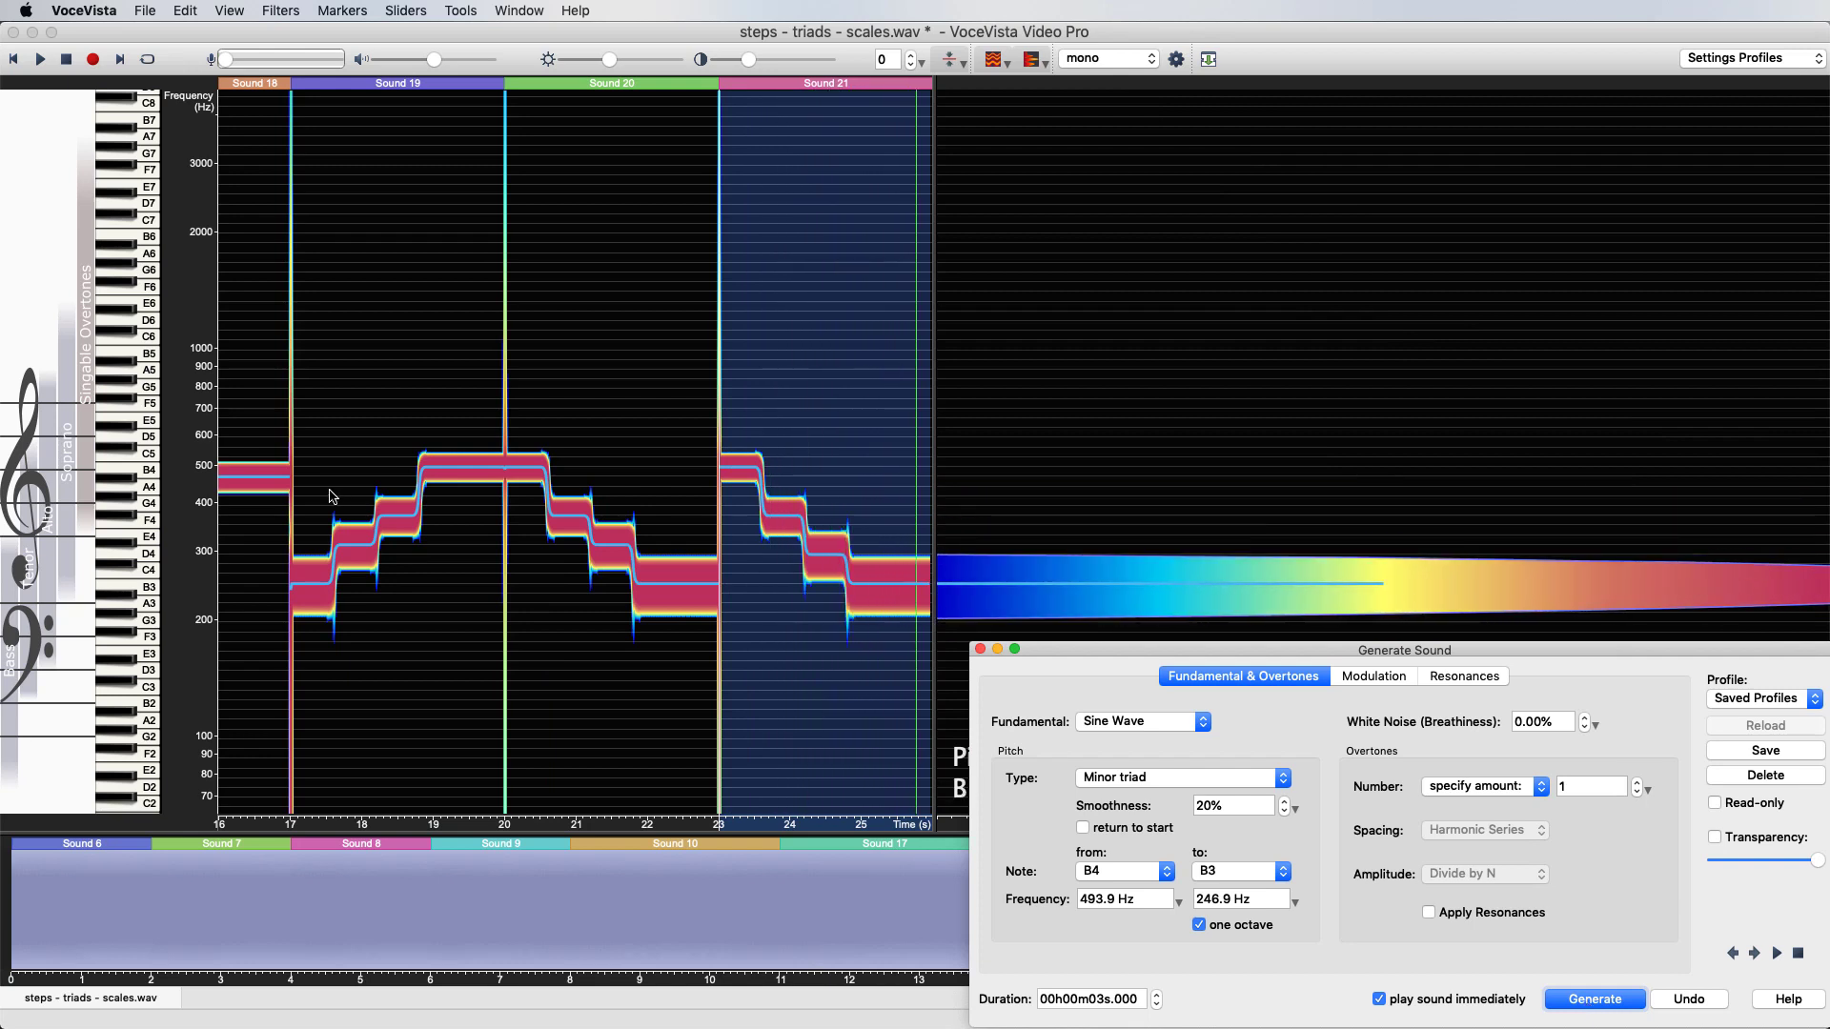
pyautogui.click(127, 487)
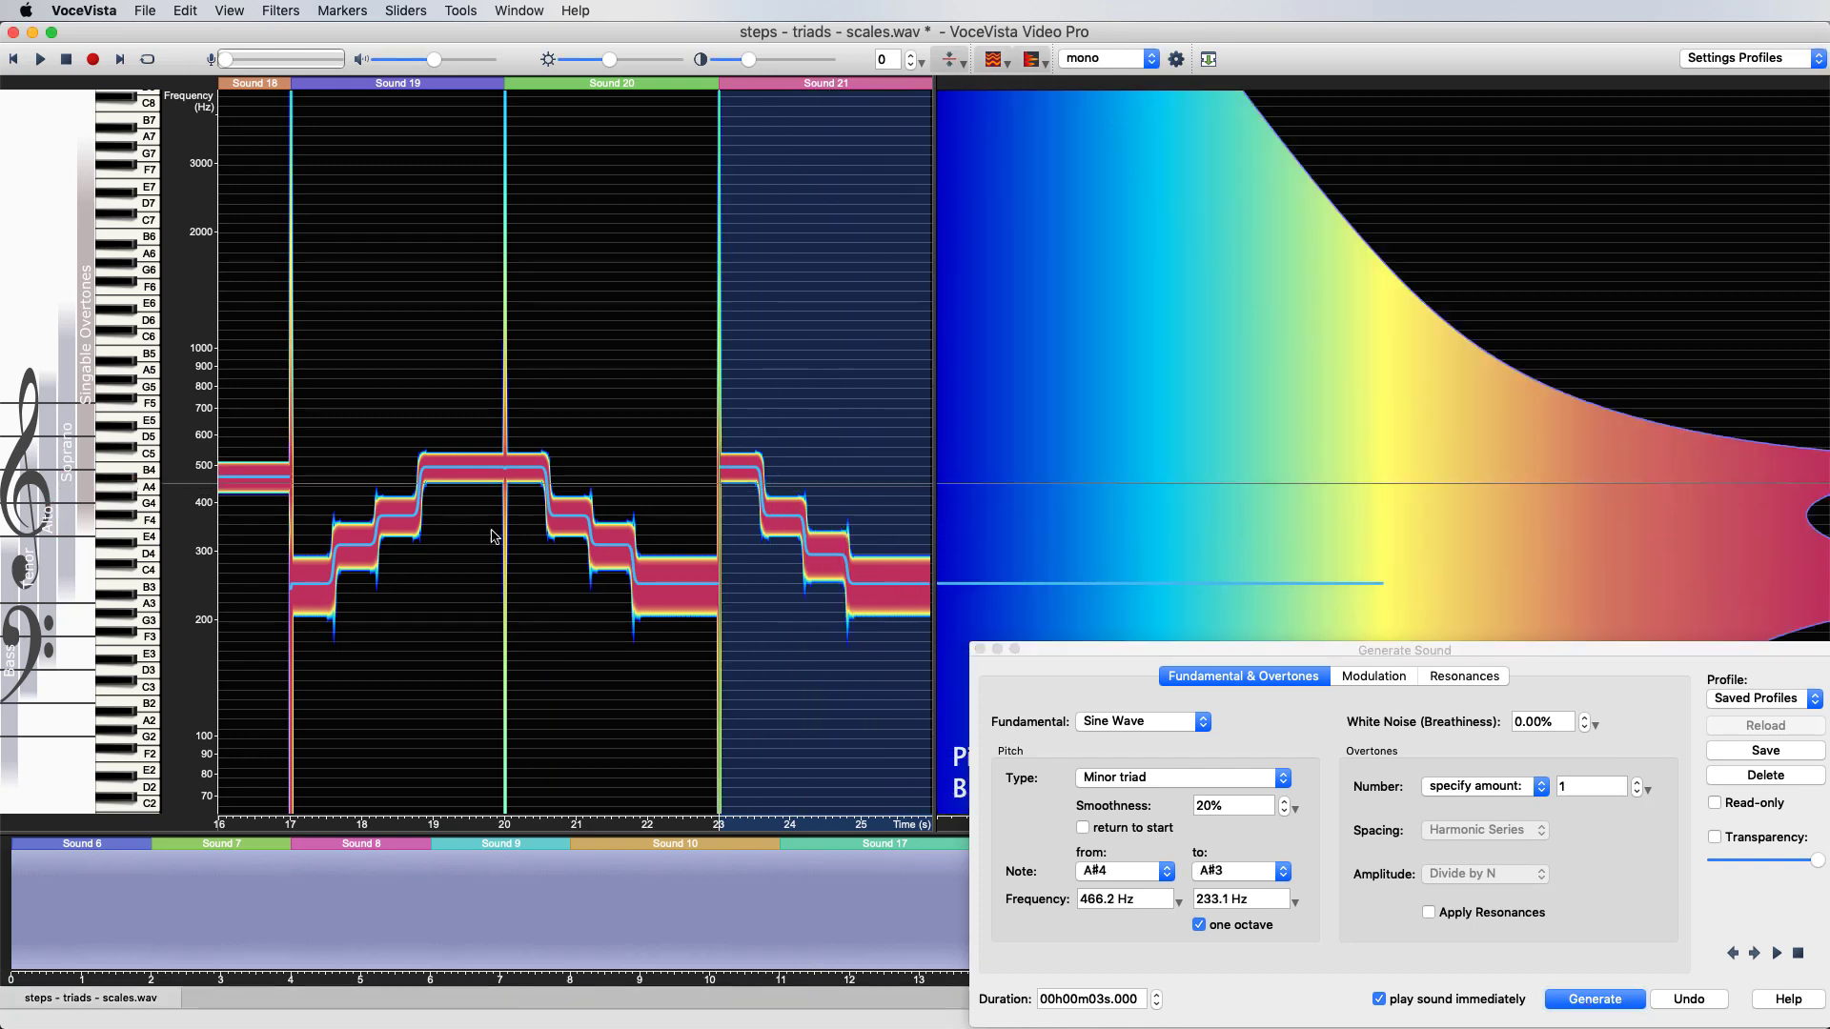
pyautogui.click(1610, 999)
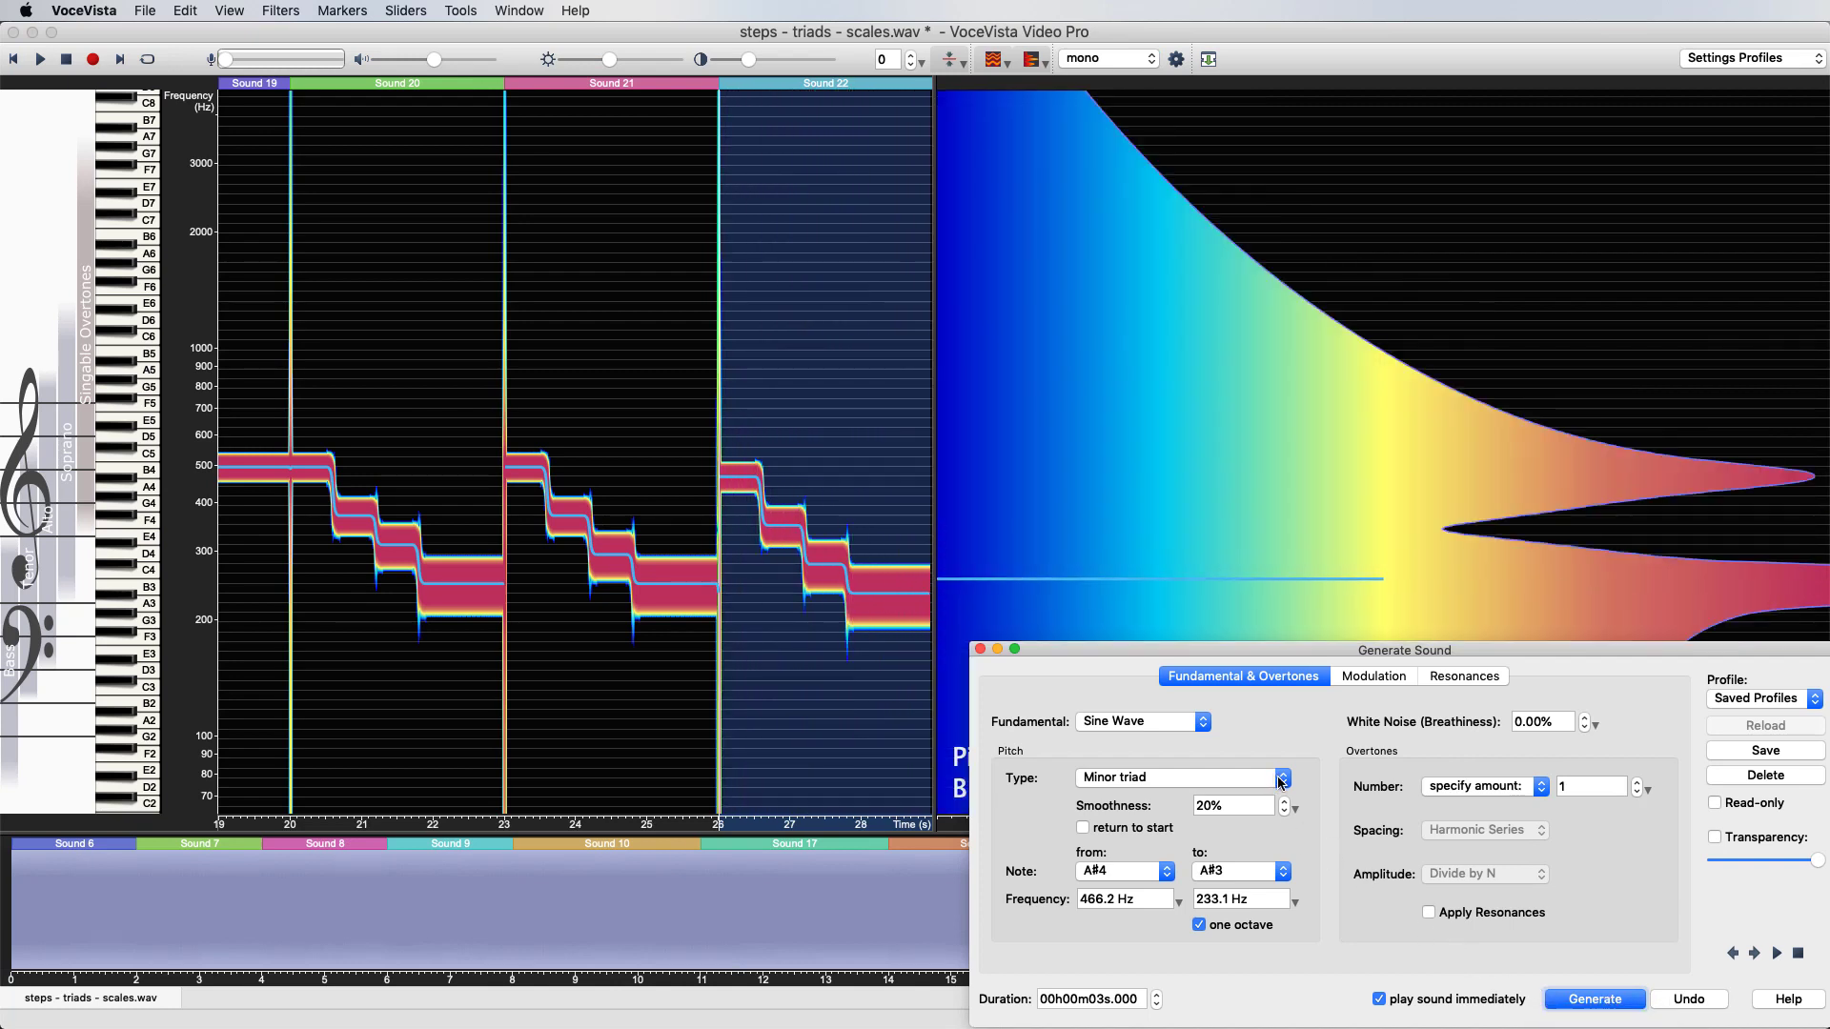
# - Generate a six-second Major scale rising from A3 to A4
pyautogui.click(1282, 779)
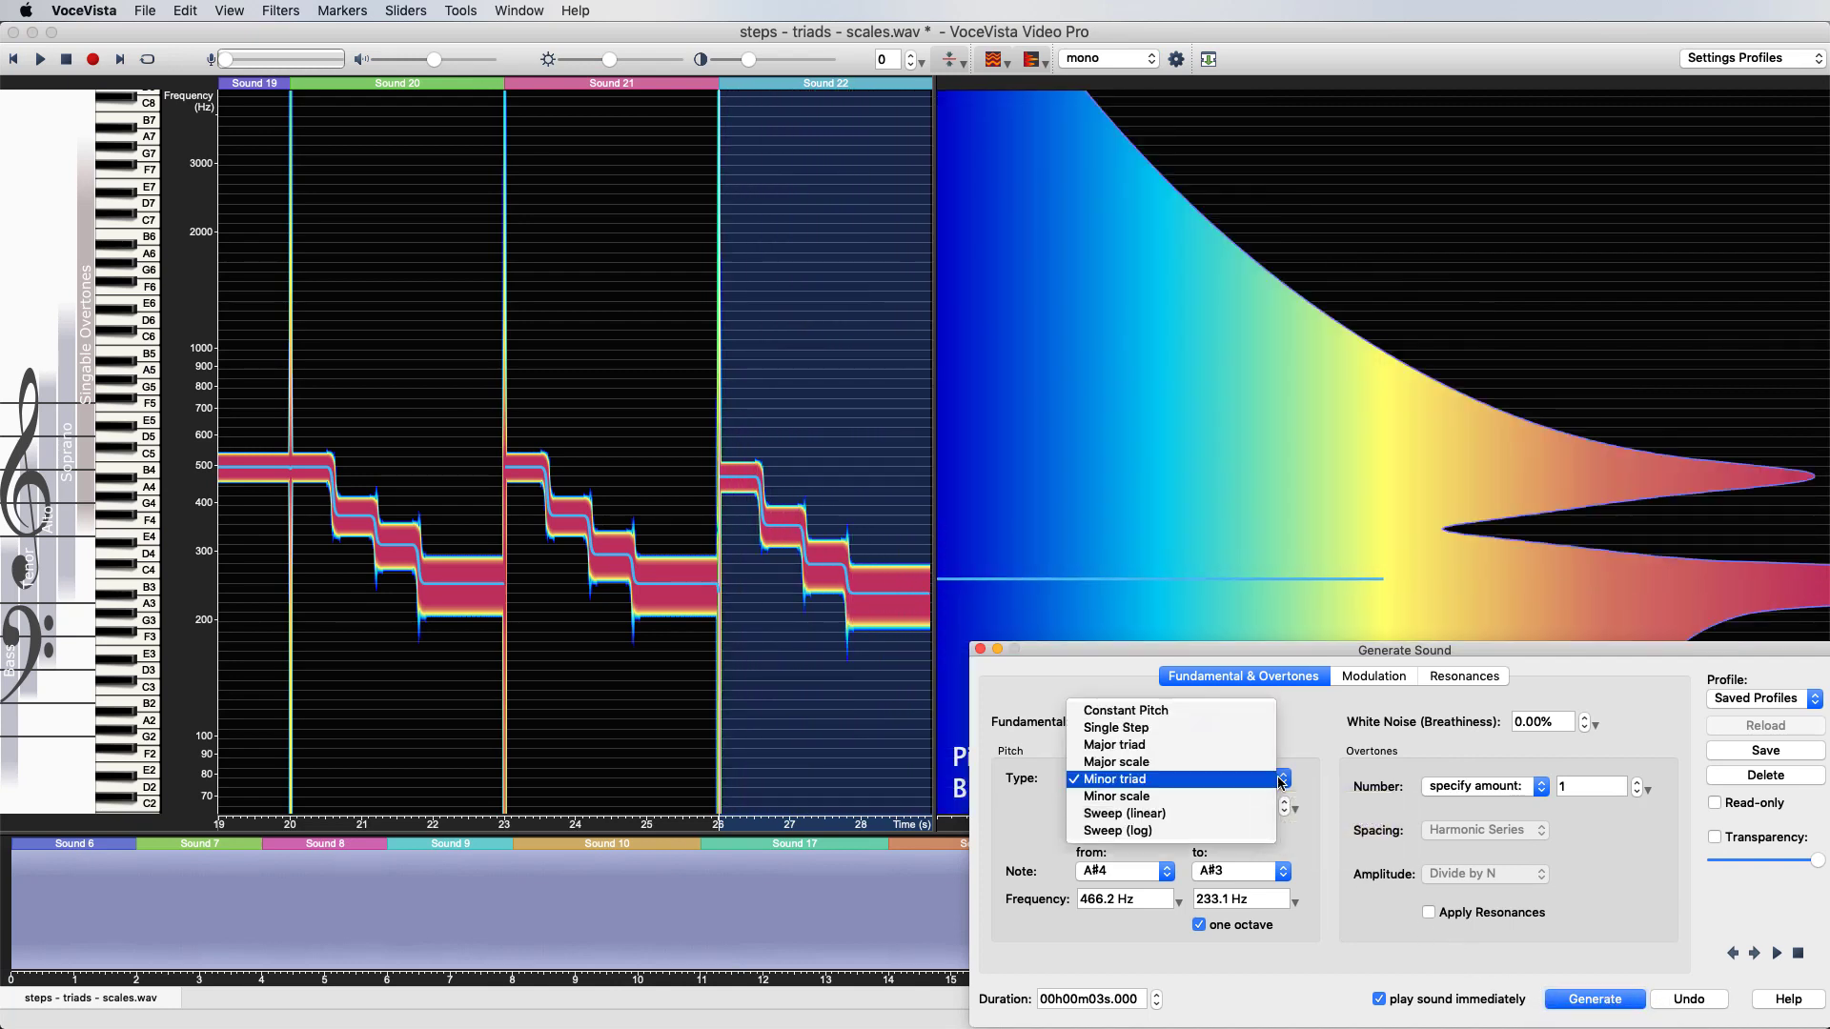
pyautogui.click(1148, 771)
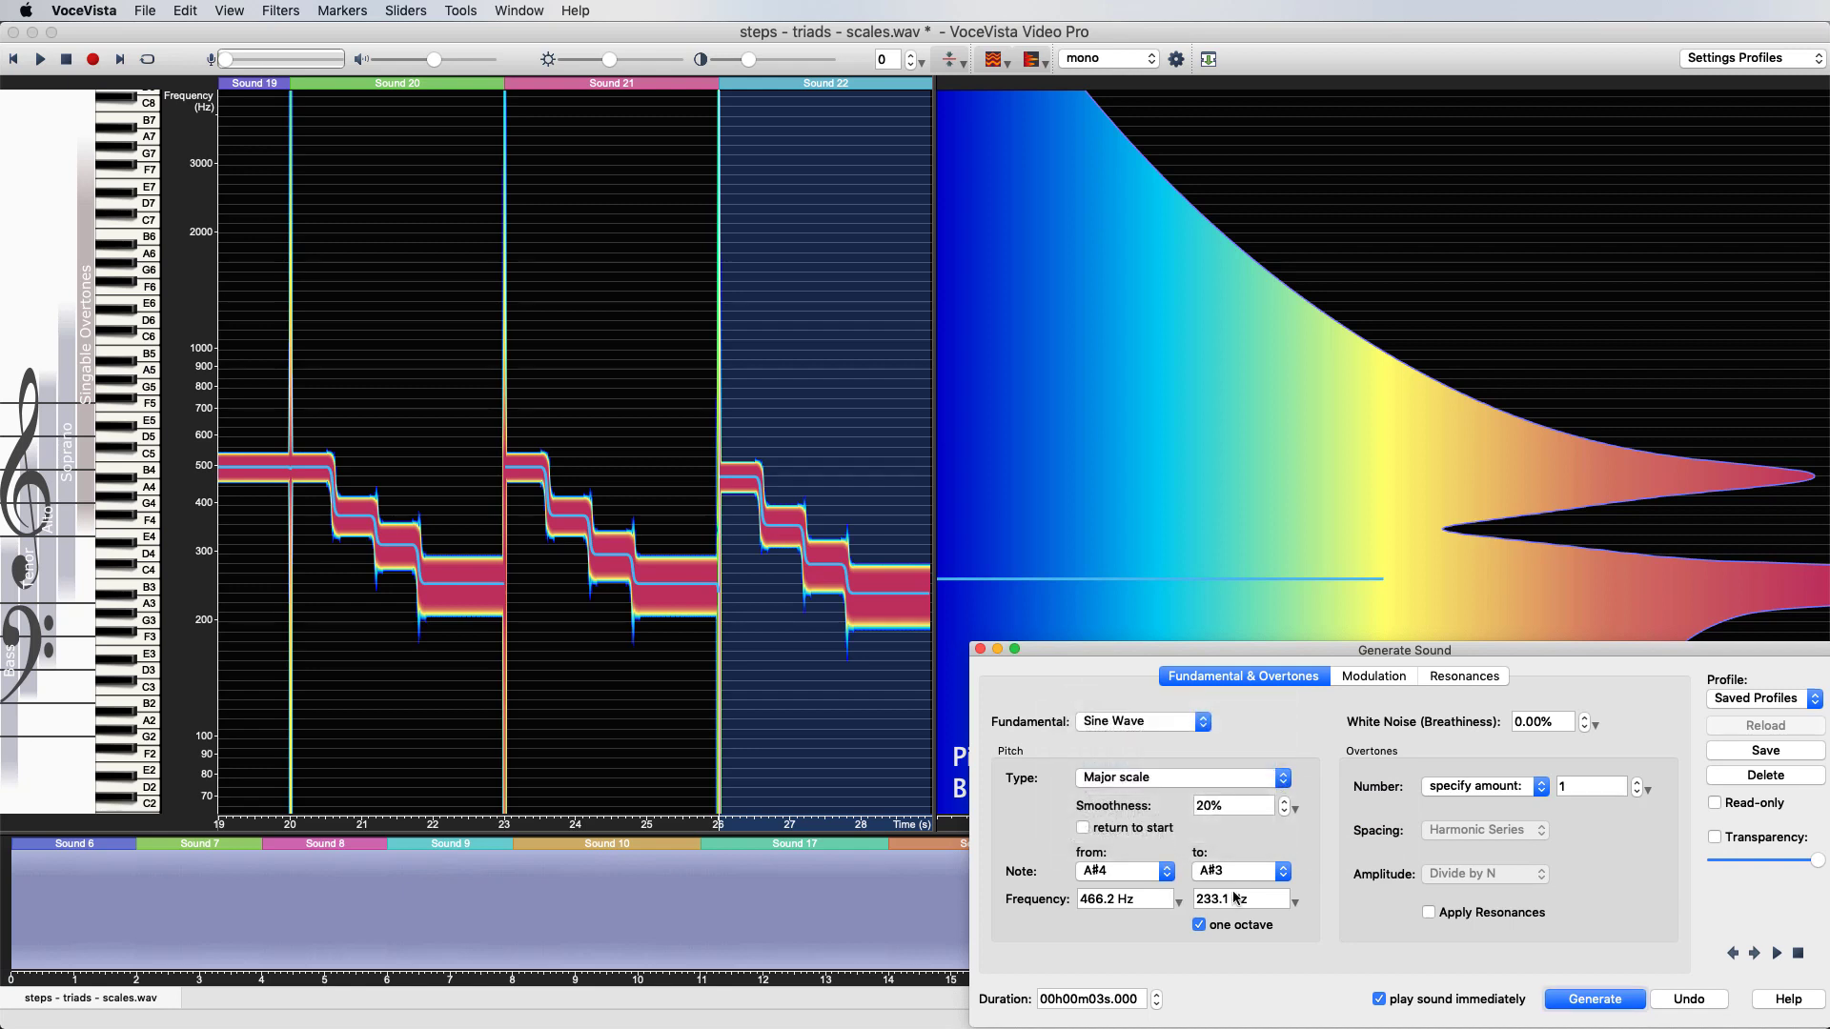
pyautogui.click(139, 609)
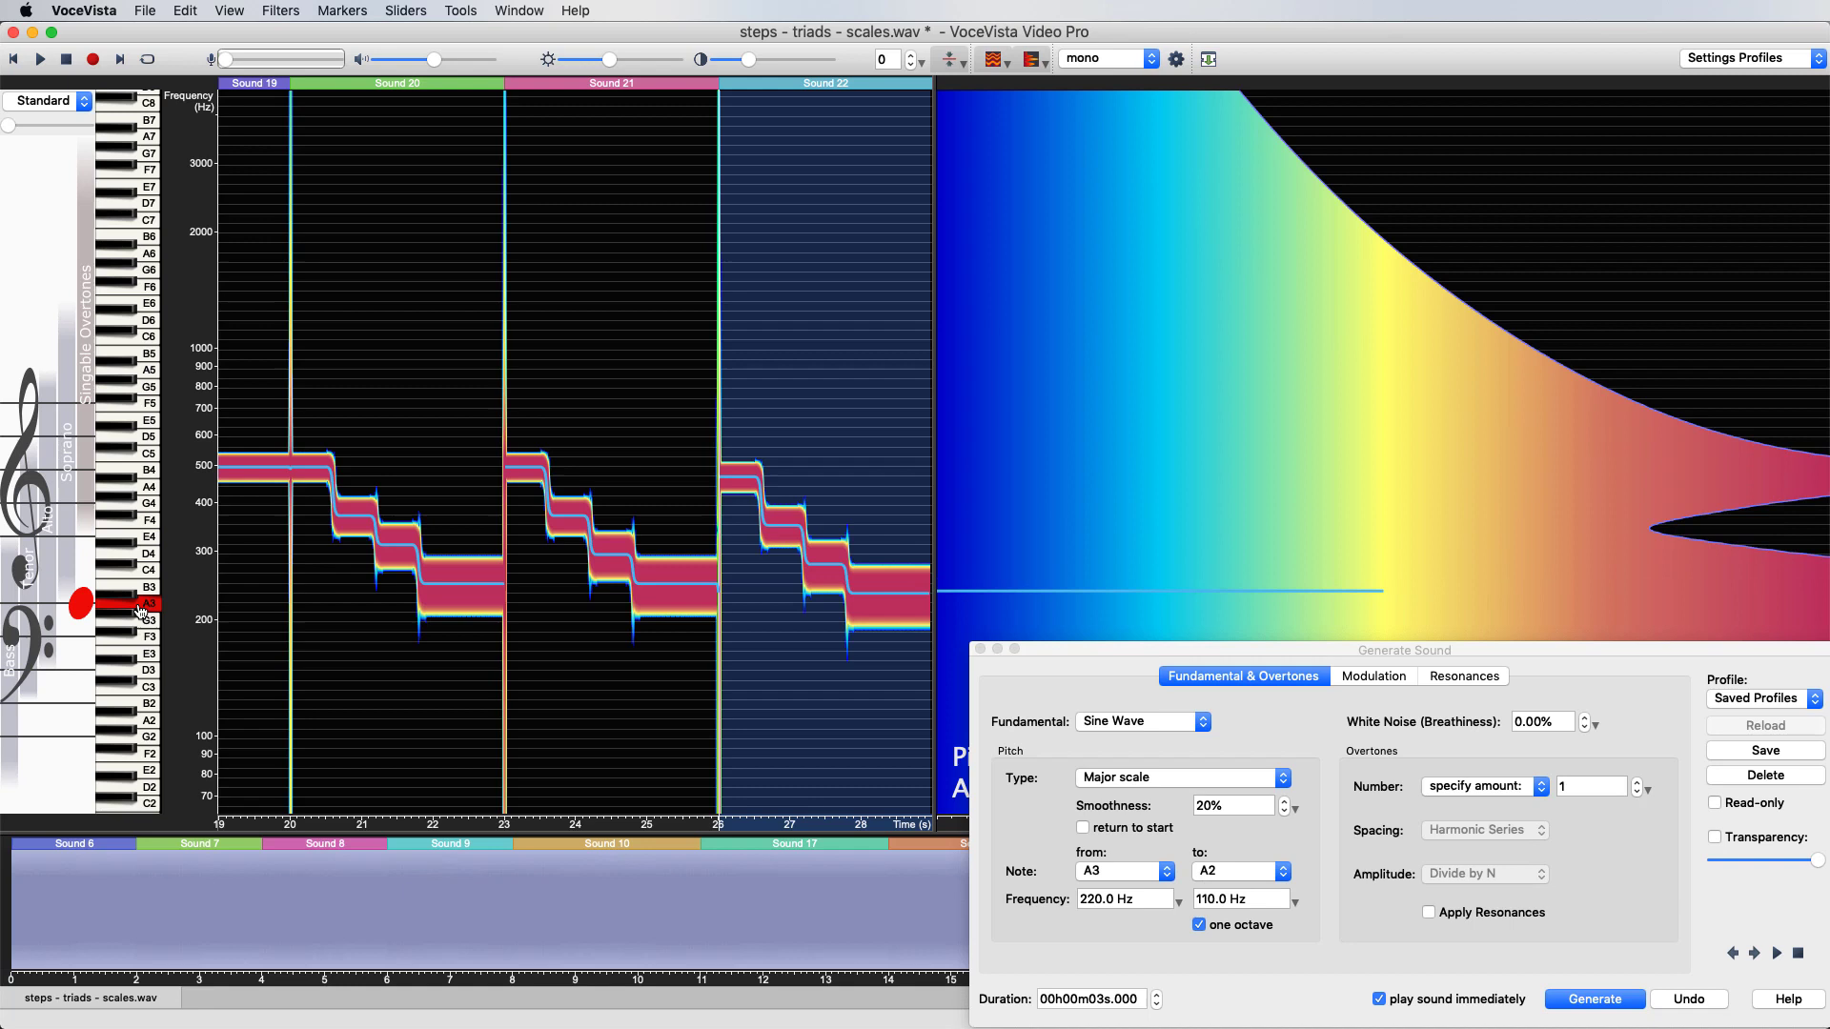
pyautogui.click(1285, 872)
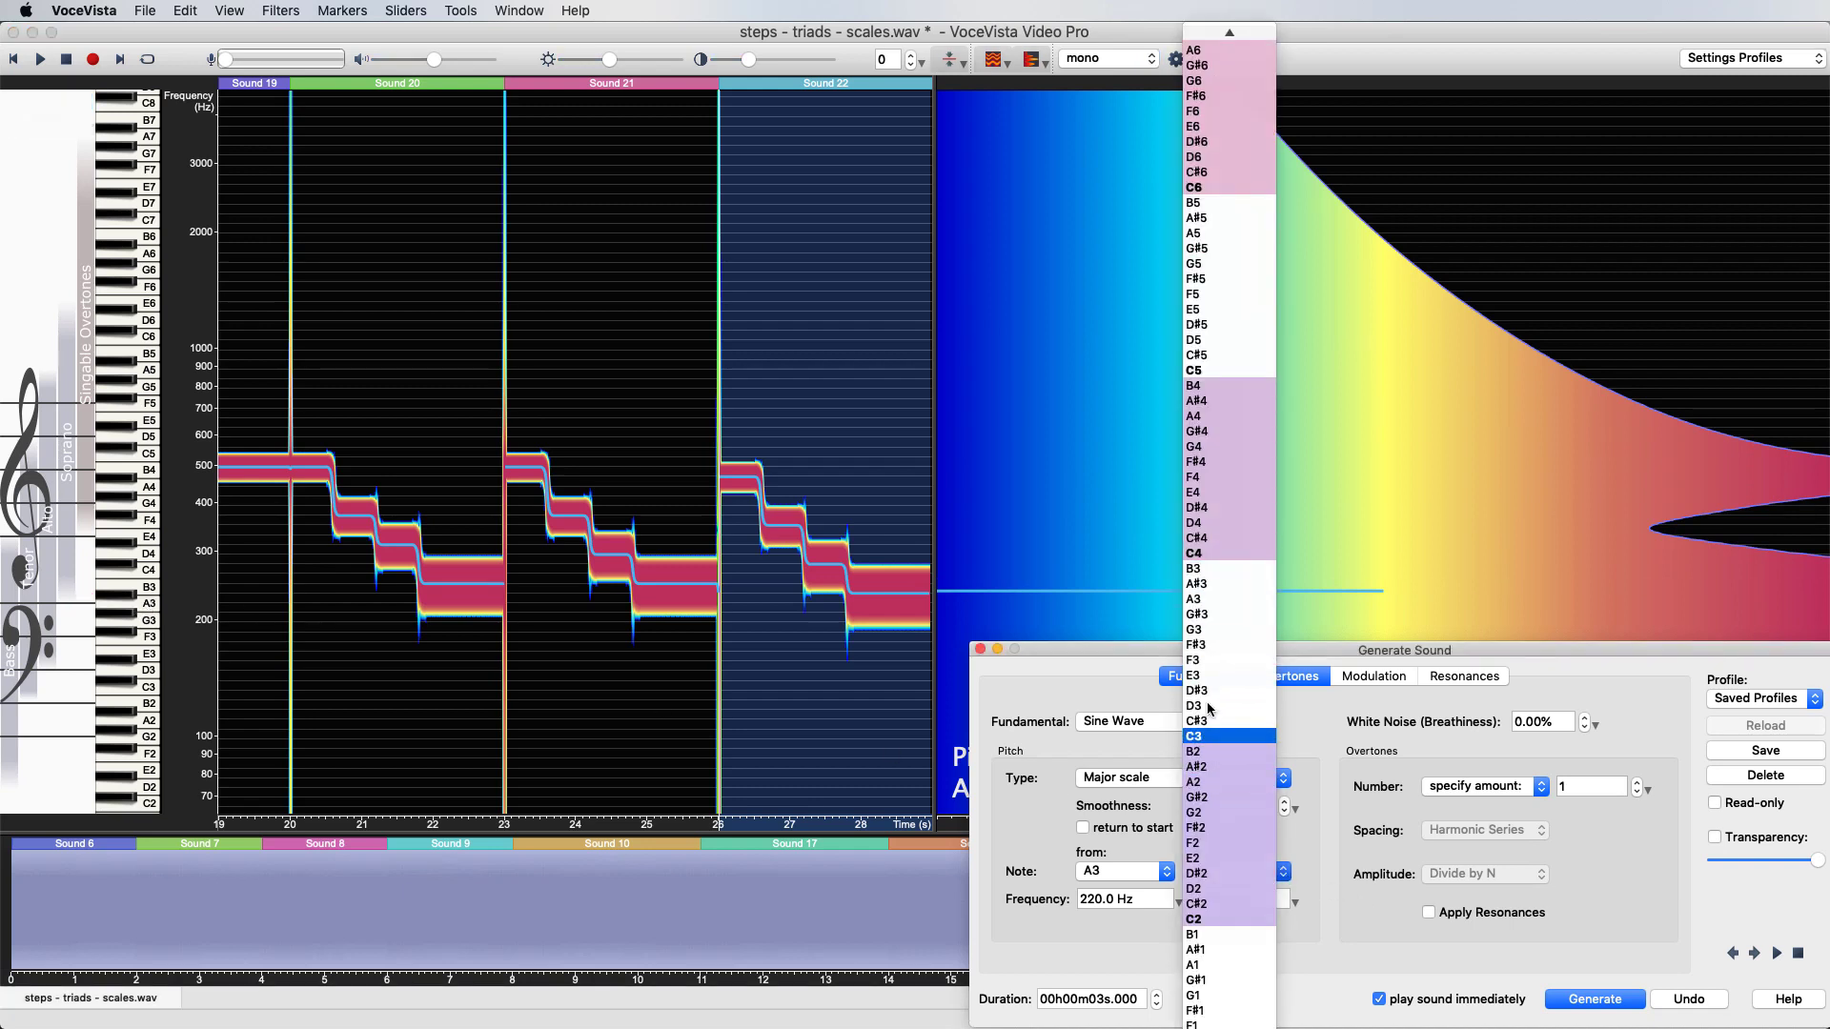
pyautogui.click(1216, 416)
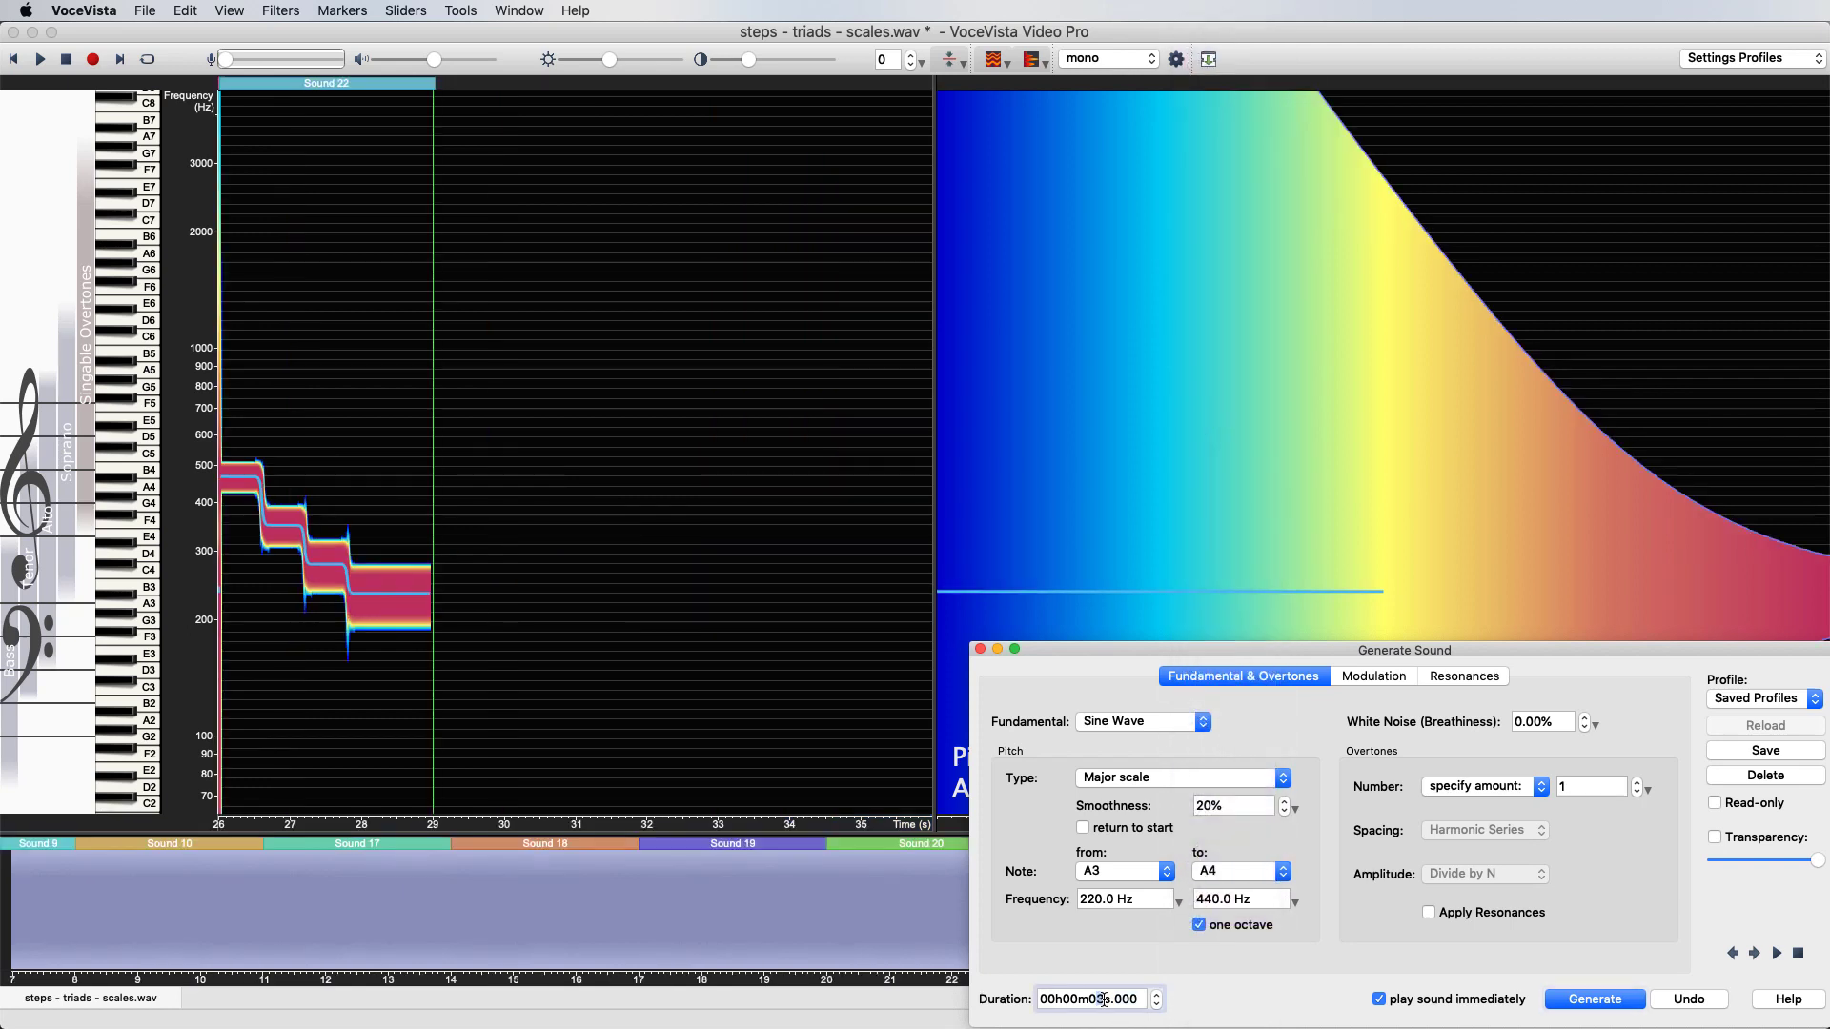
pyautogui.click(1106, 1000)
pyautogui.write('6')
pyautogui.click(1566, 1001)
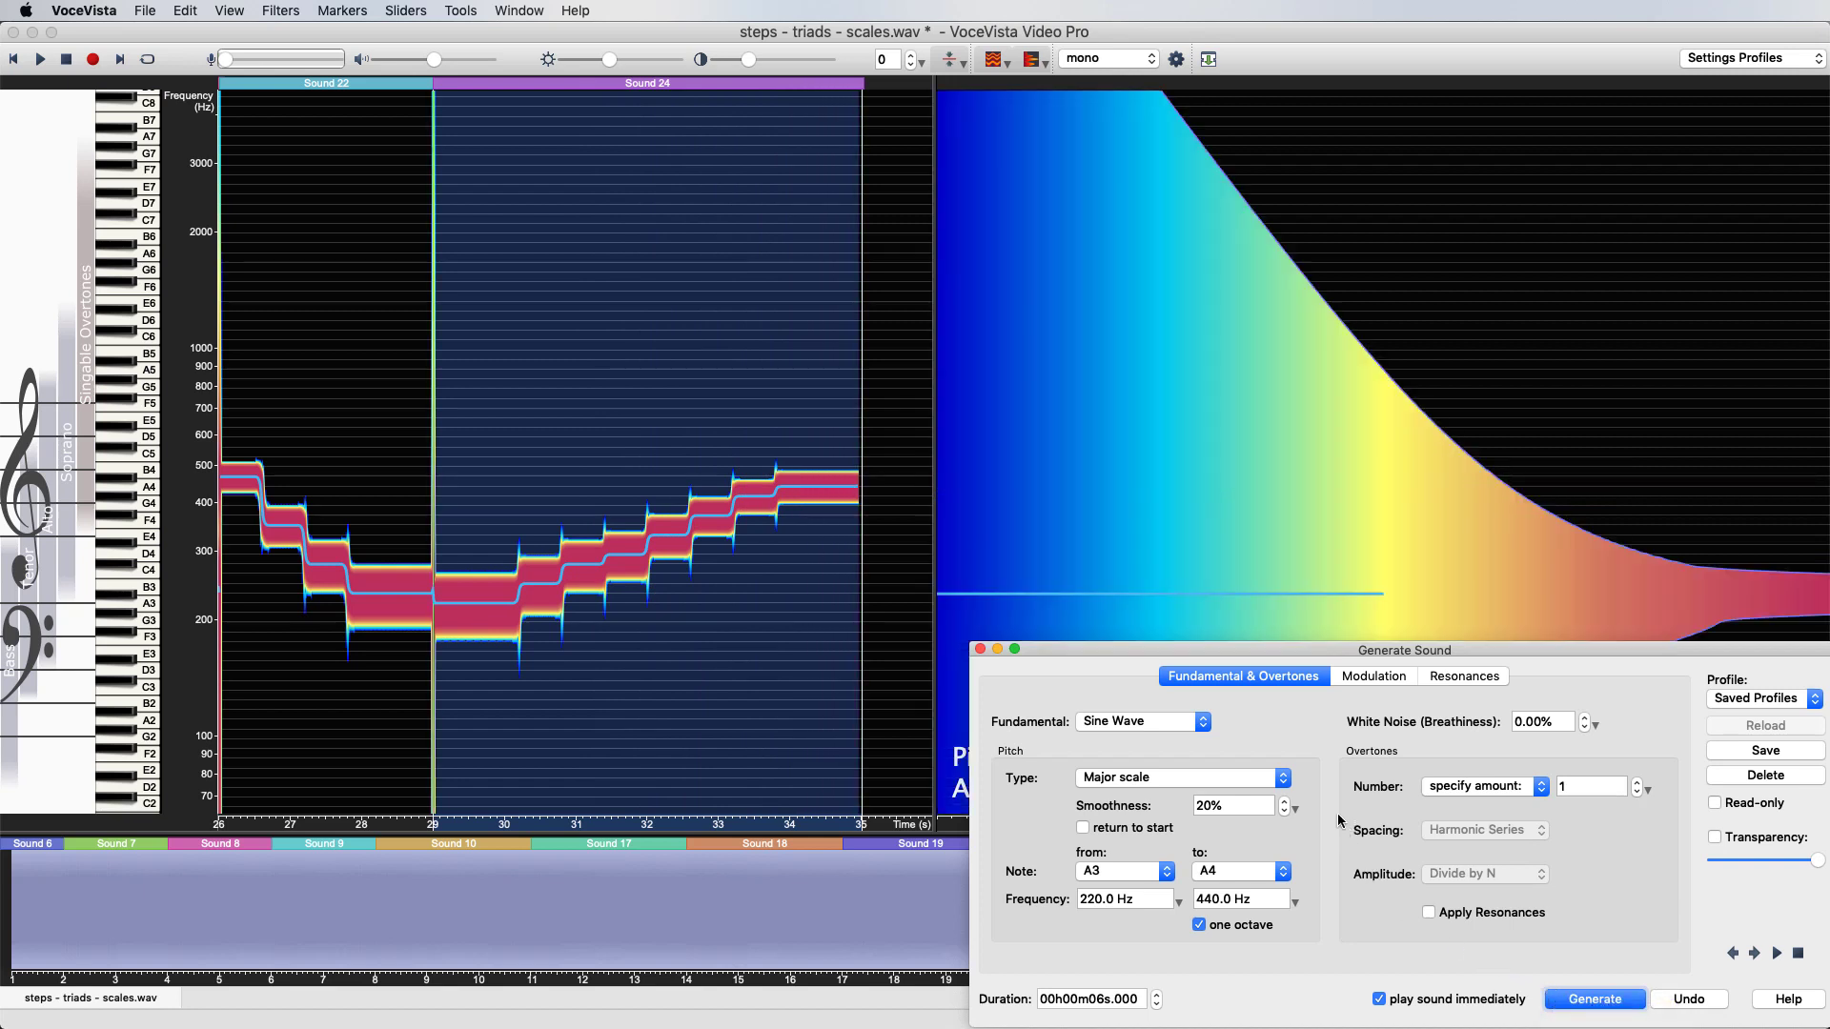
# - Generate a six-second A3-to-A4 Minor scale, then show the pitch Type list again
pyautogui.click(1284, 780)
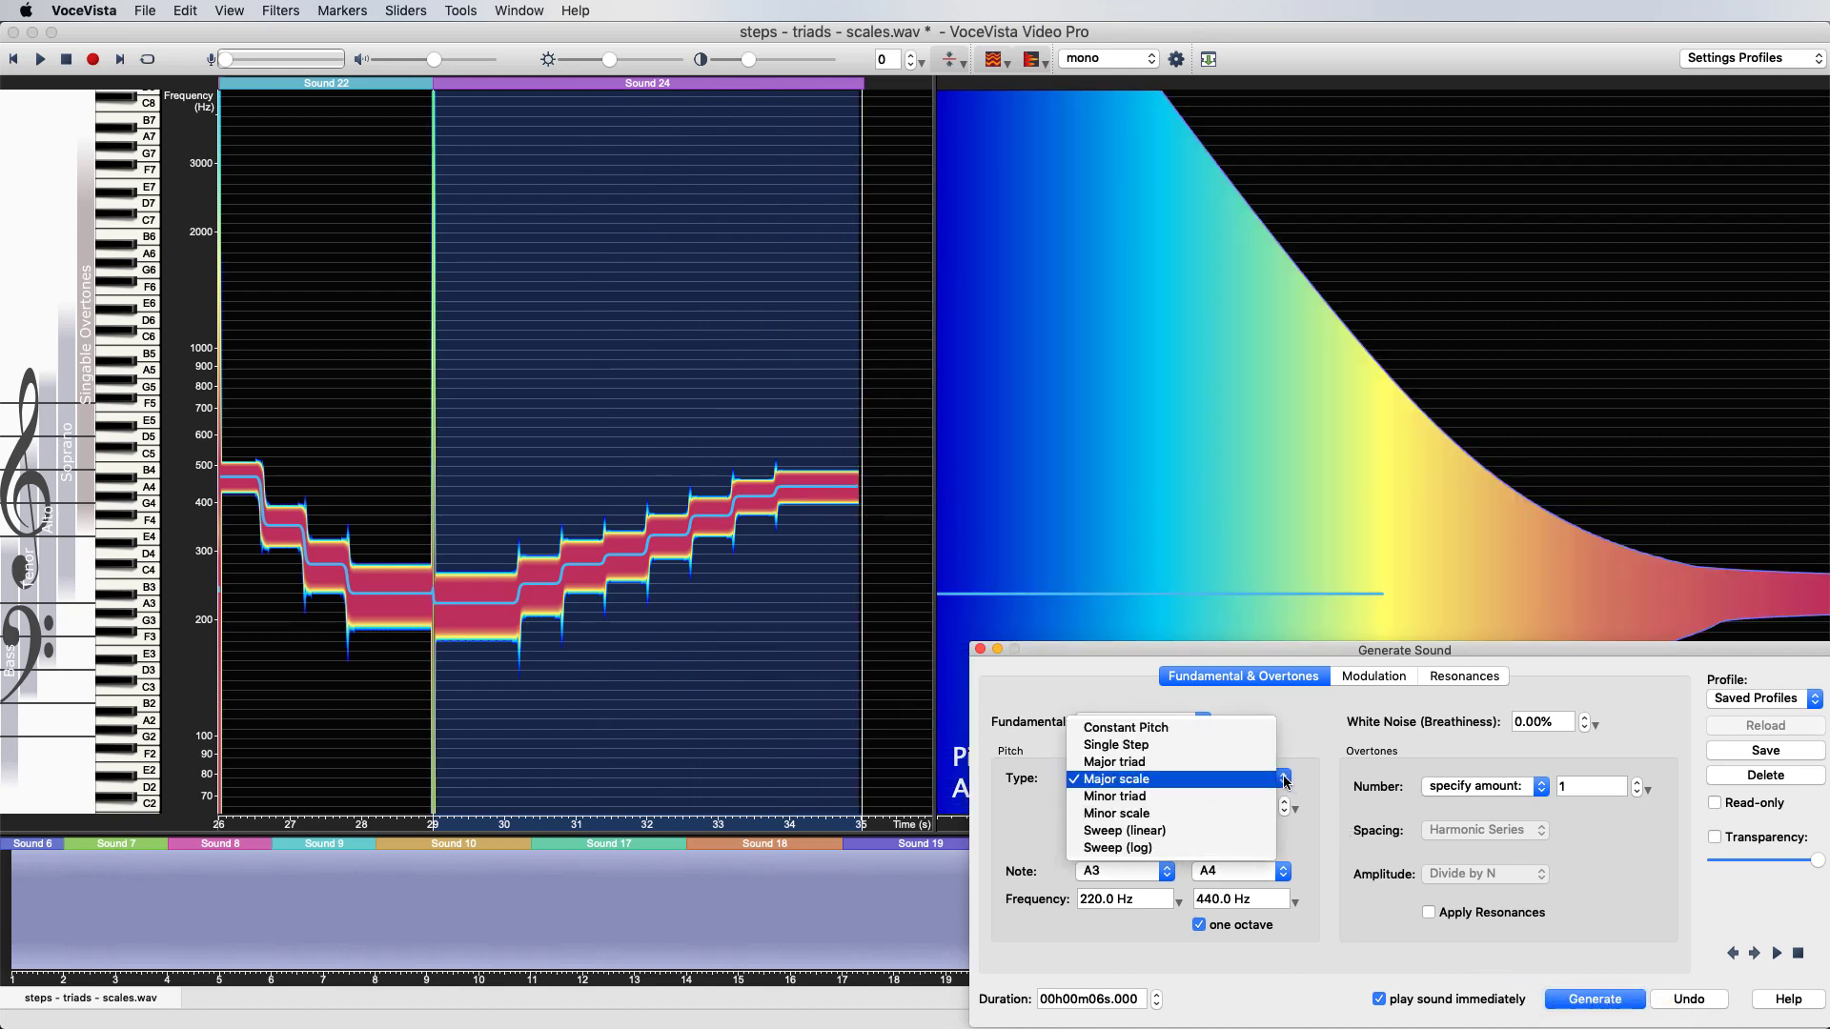
pyautogui.click(1143, 815)
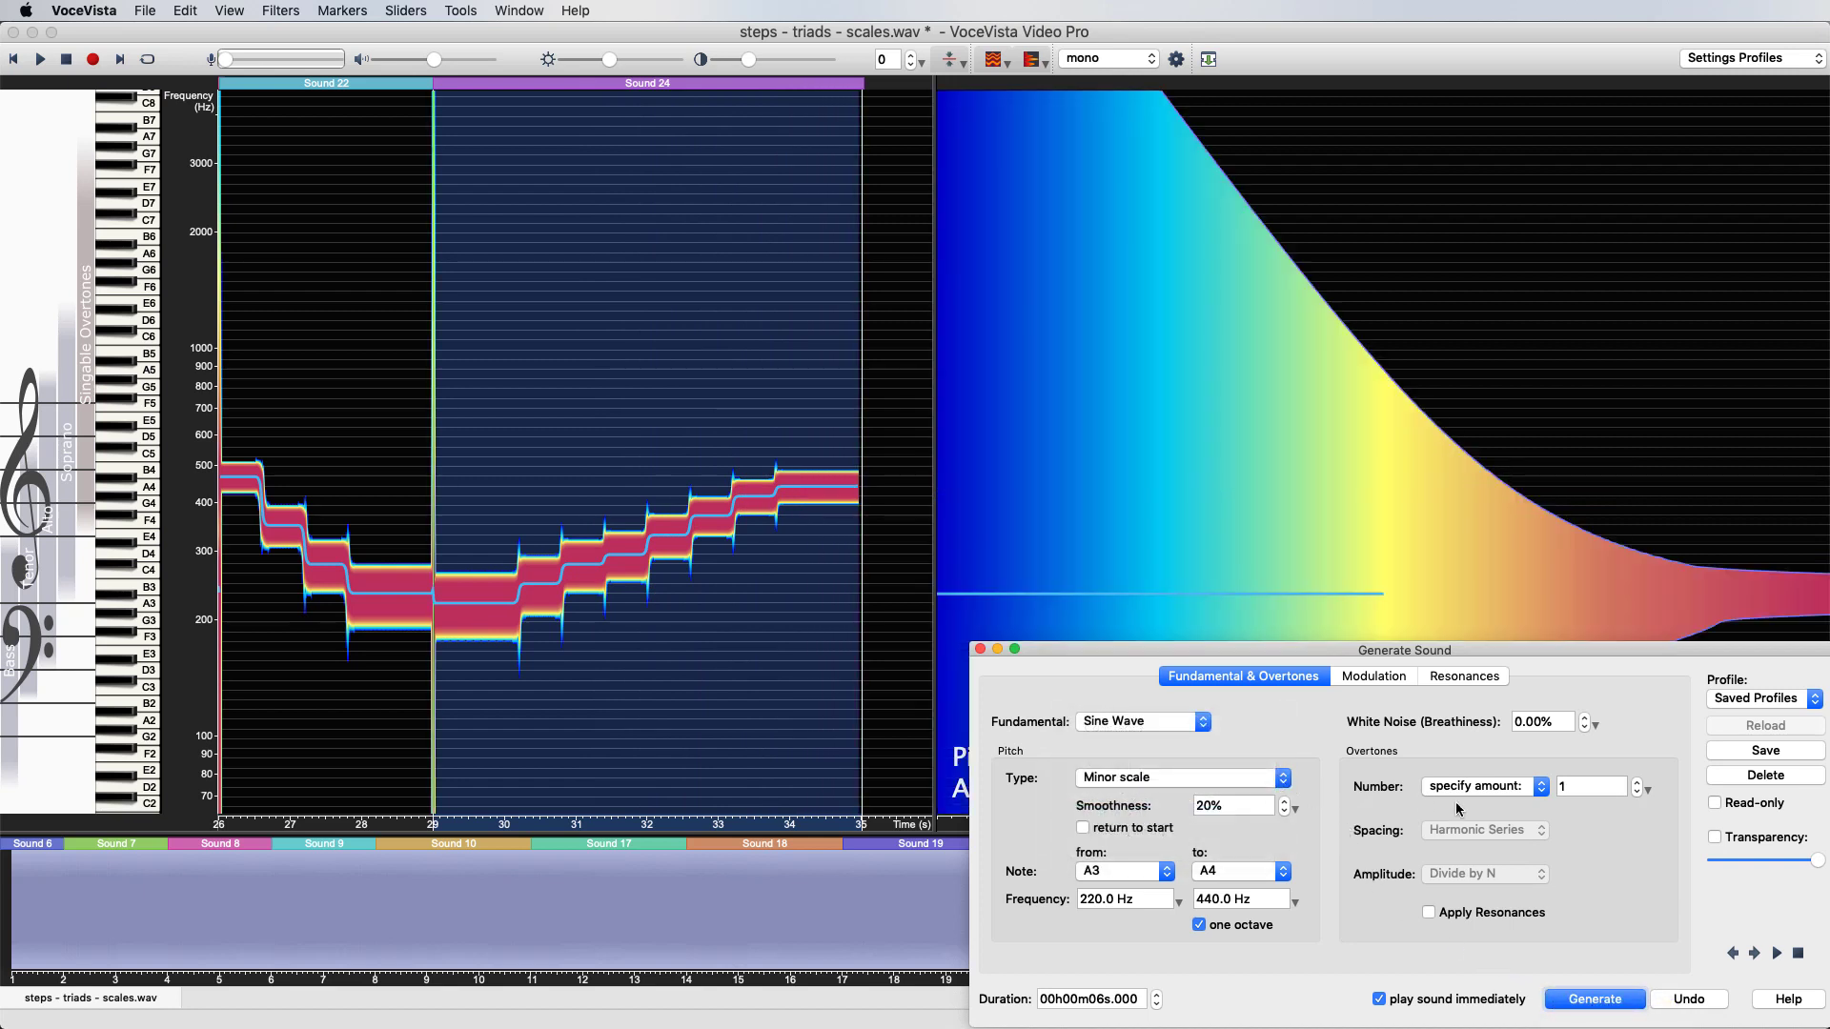
pyautogui.click(1572, 1000)
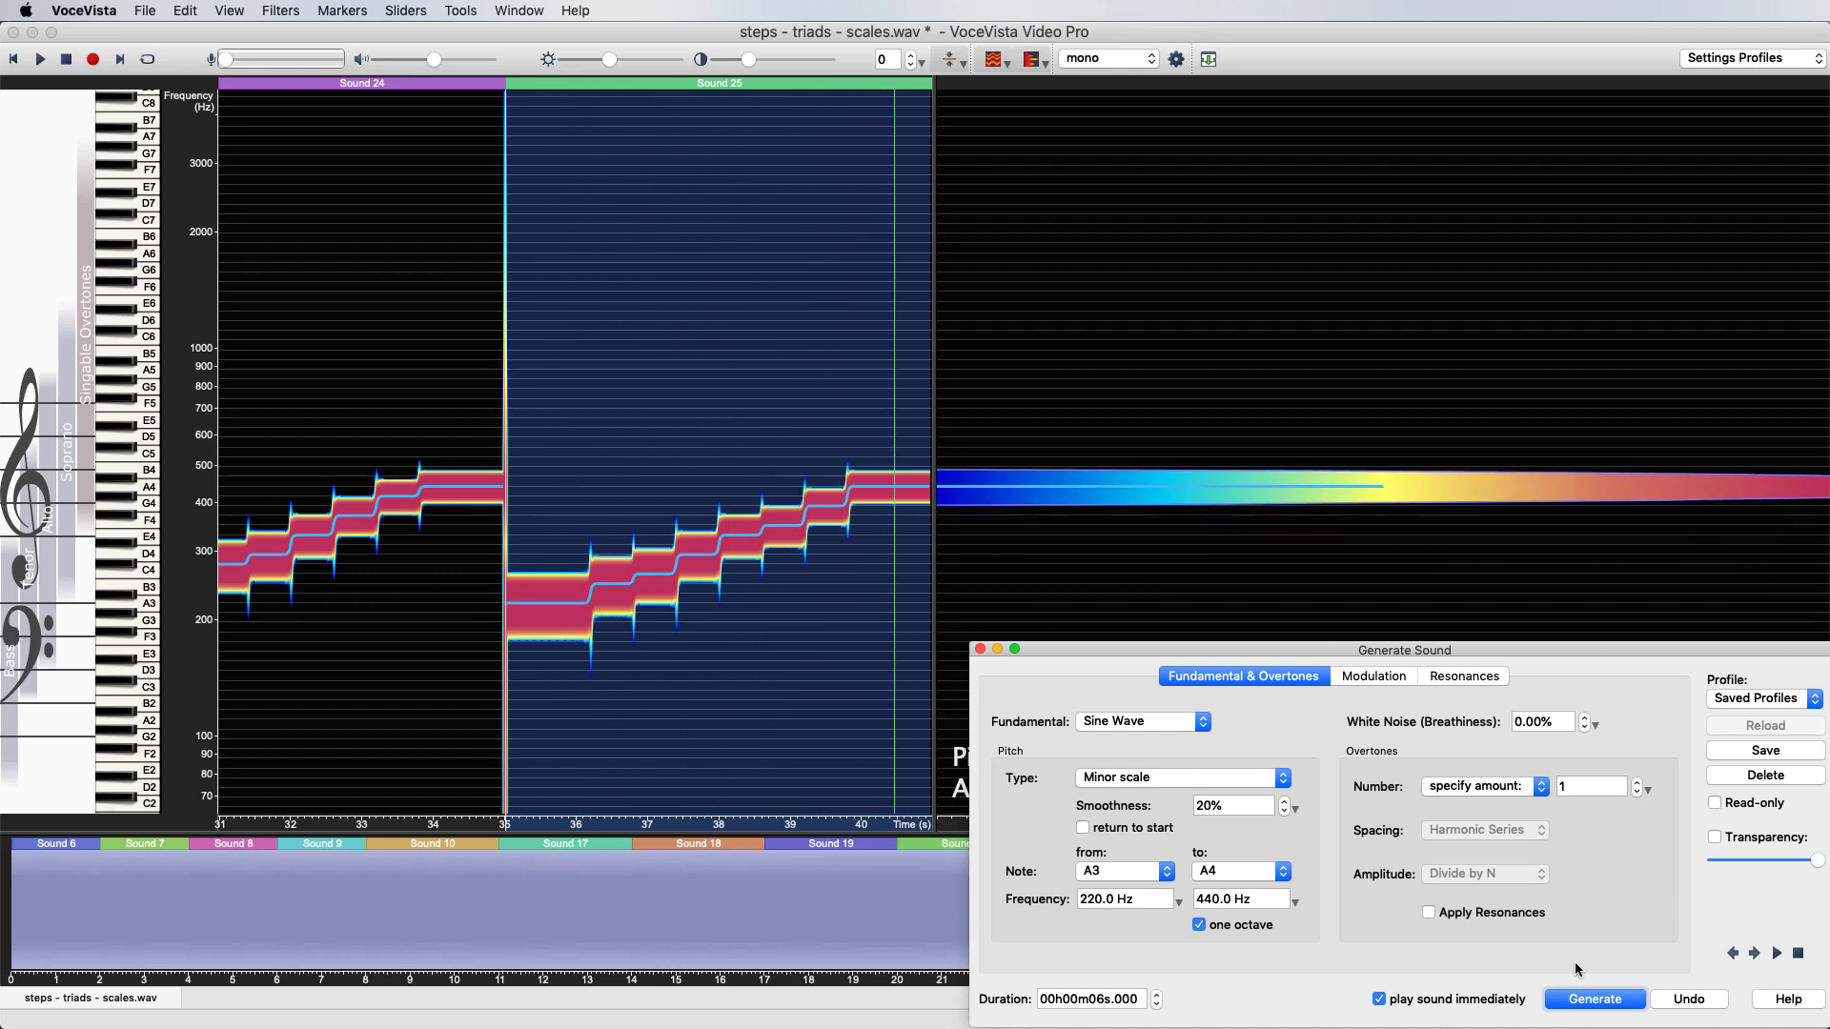
pyautogui.click(1285, 780)
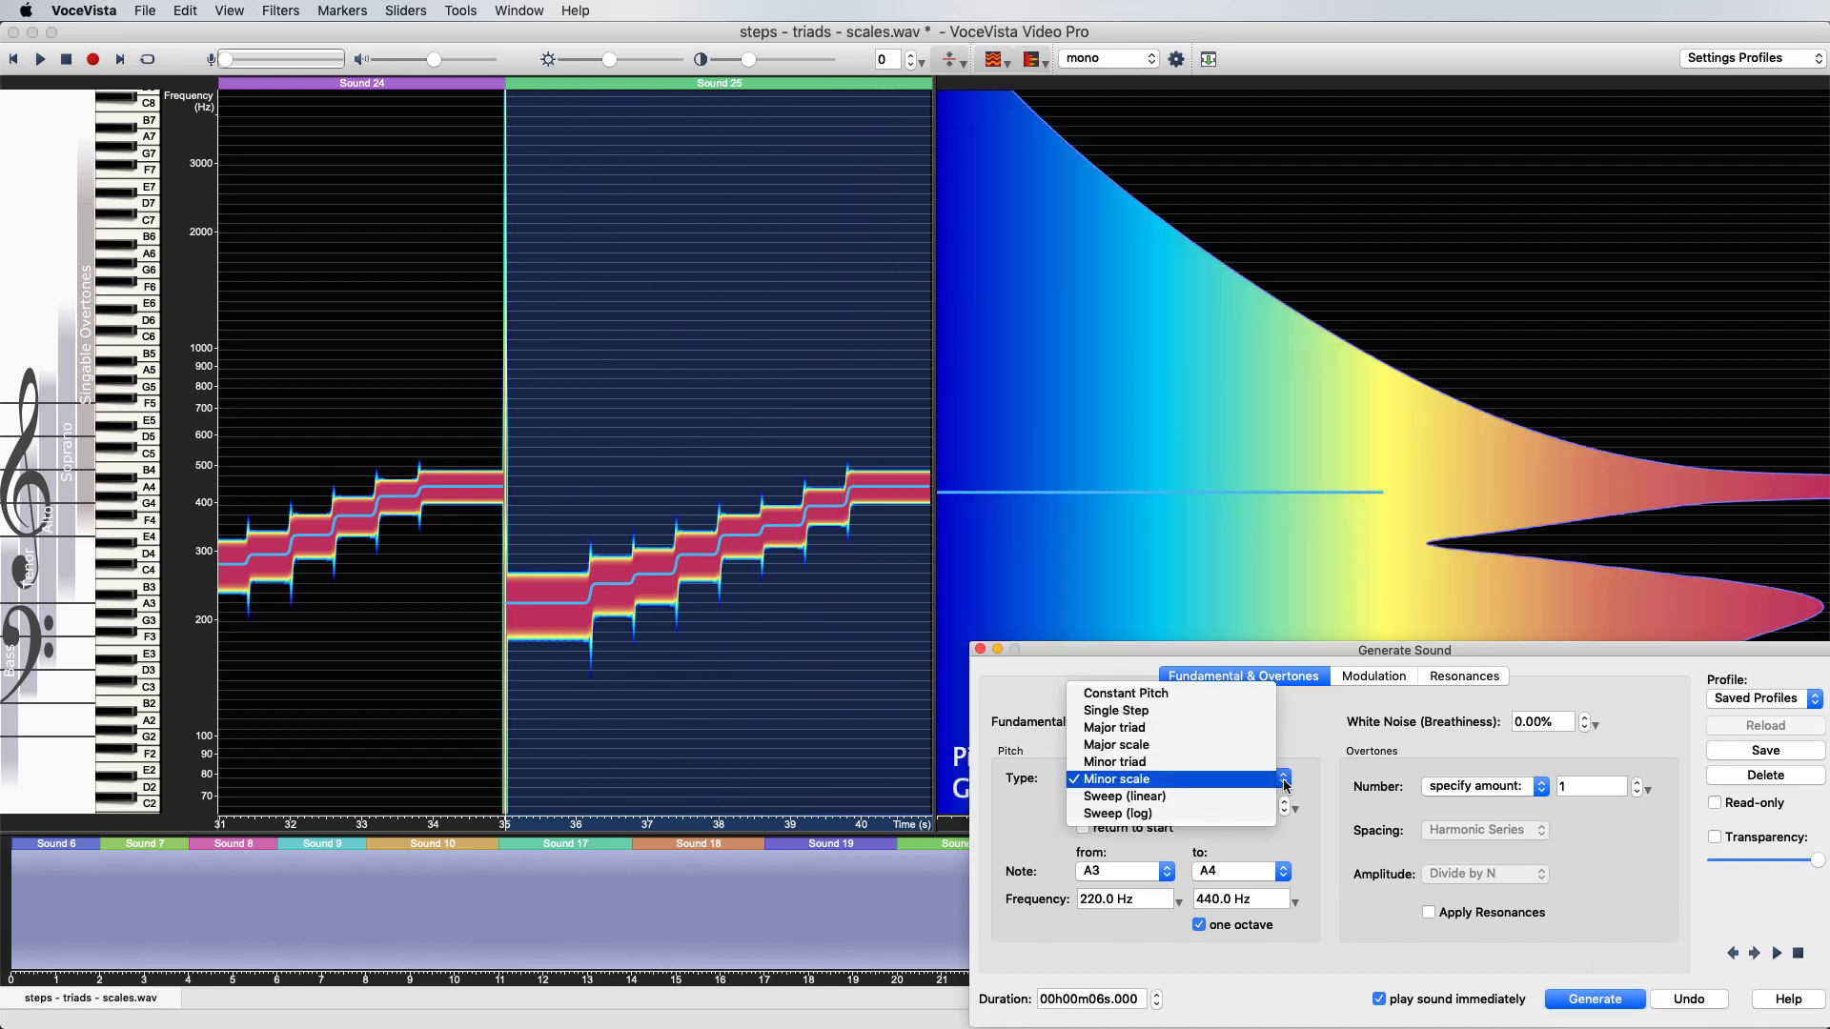
# - Generate a logarithmic A3-to-A4 sine sweep as Sound 26
pyautogui.click(1127, 814)
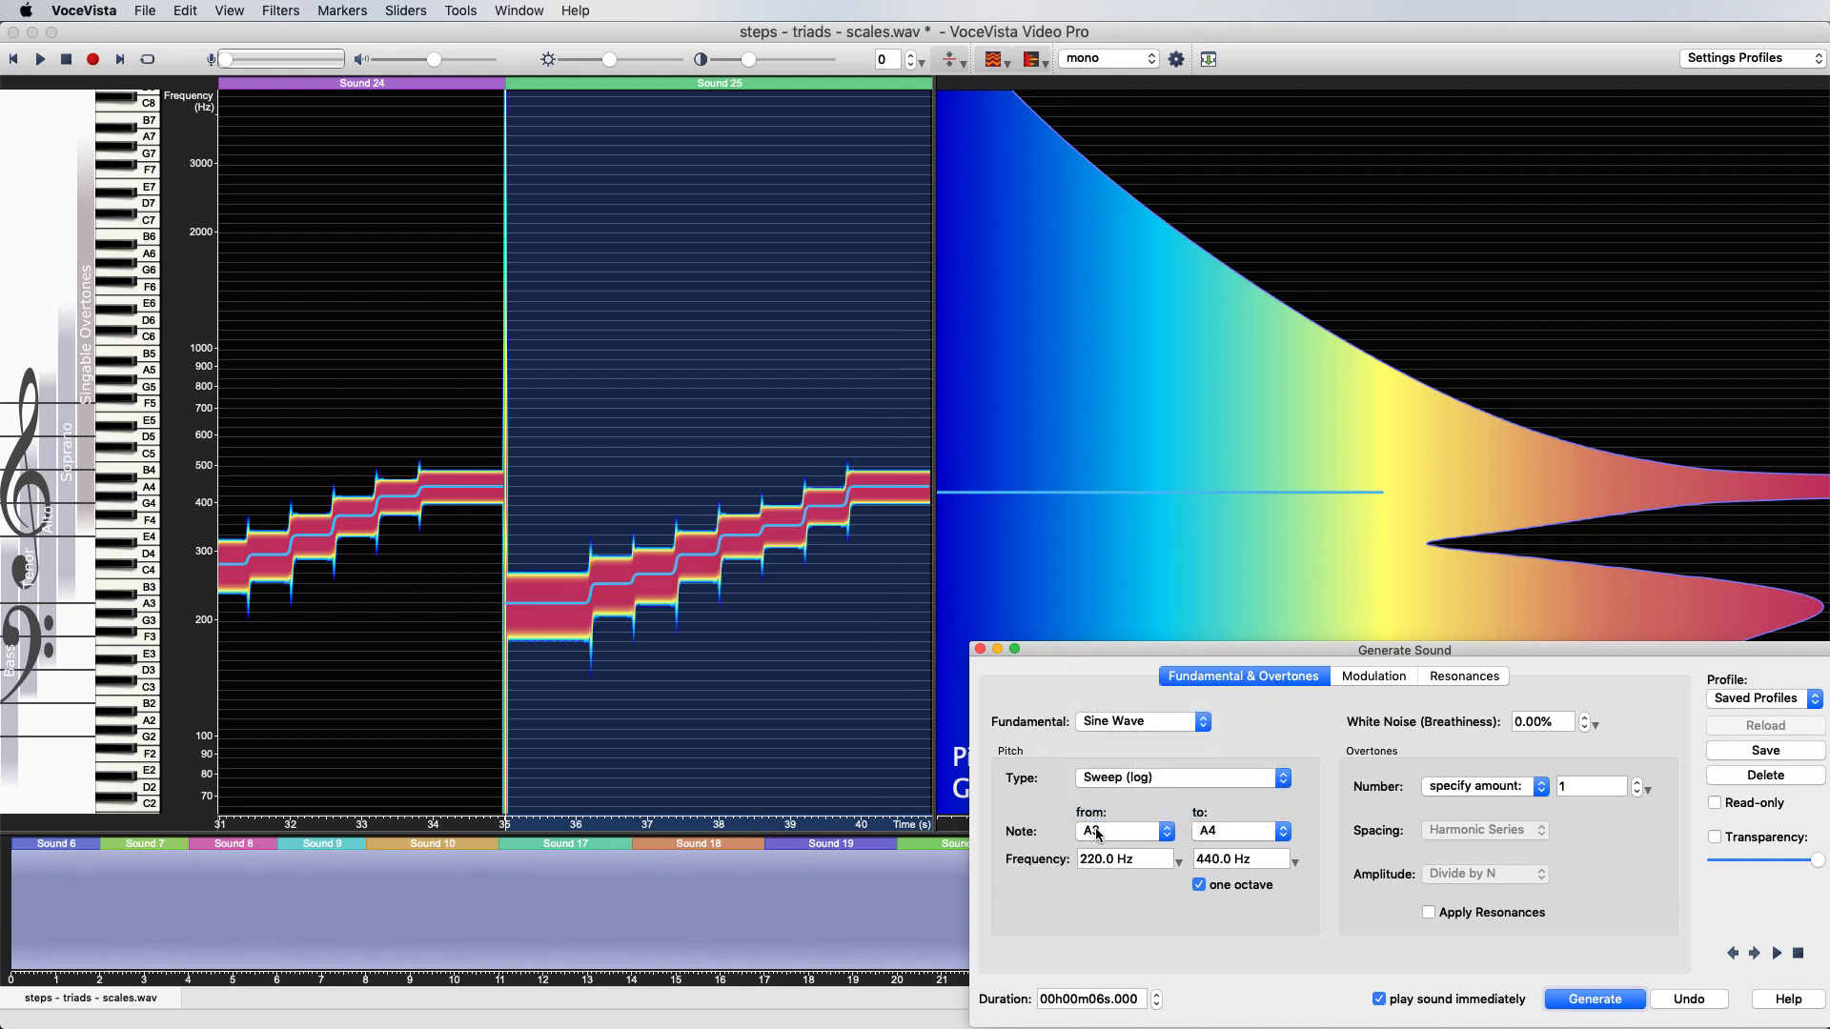
pyautogui.click(1596, 1002)
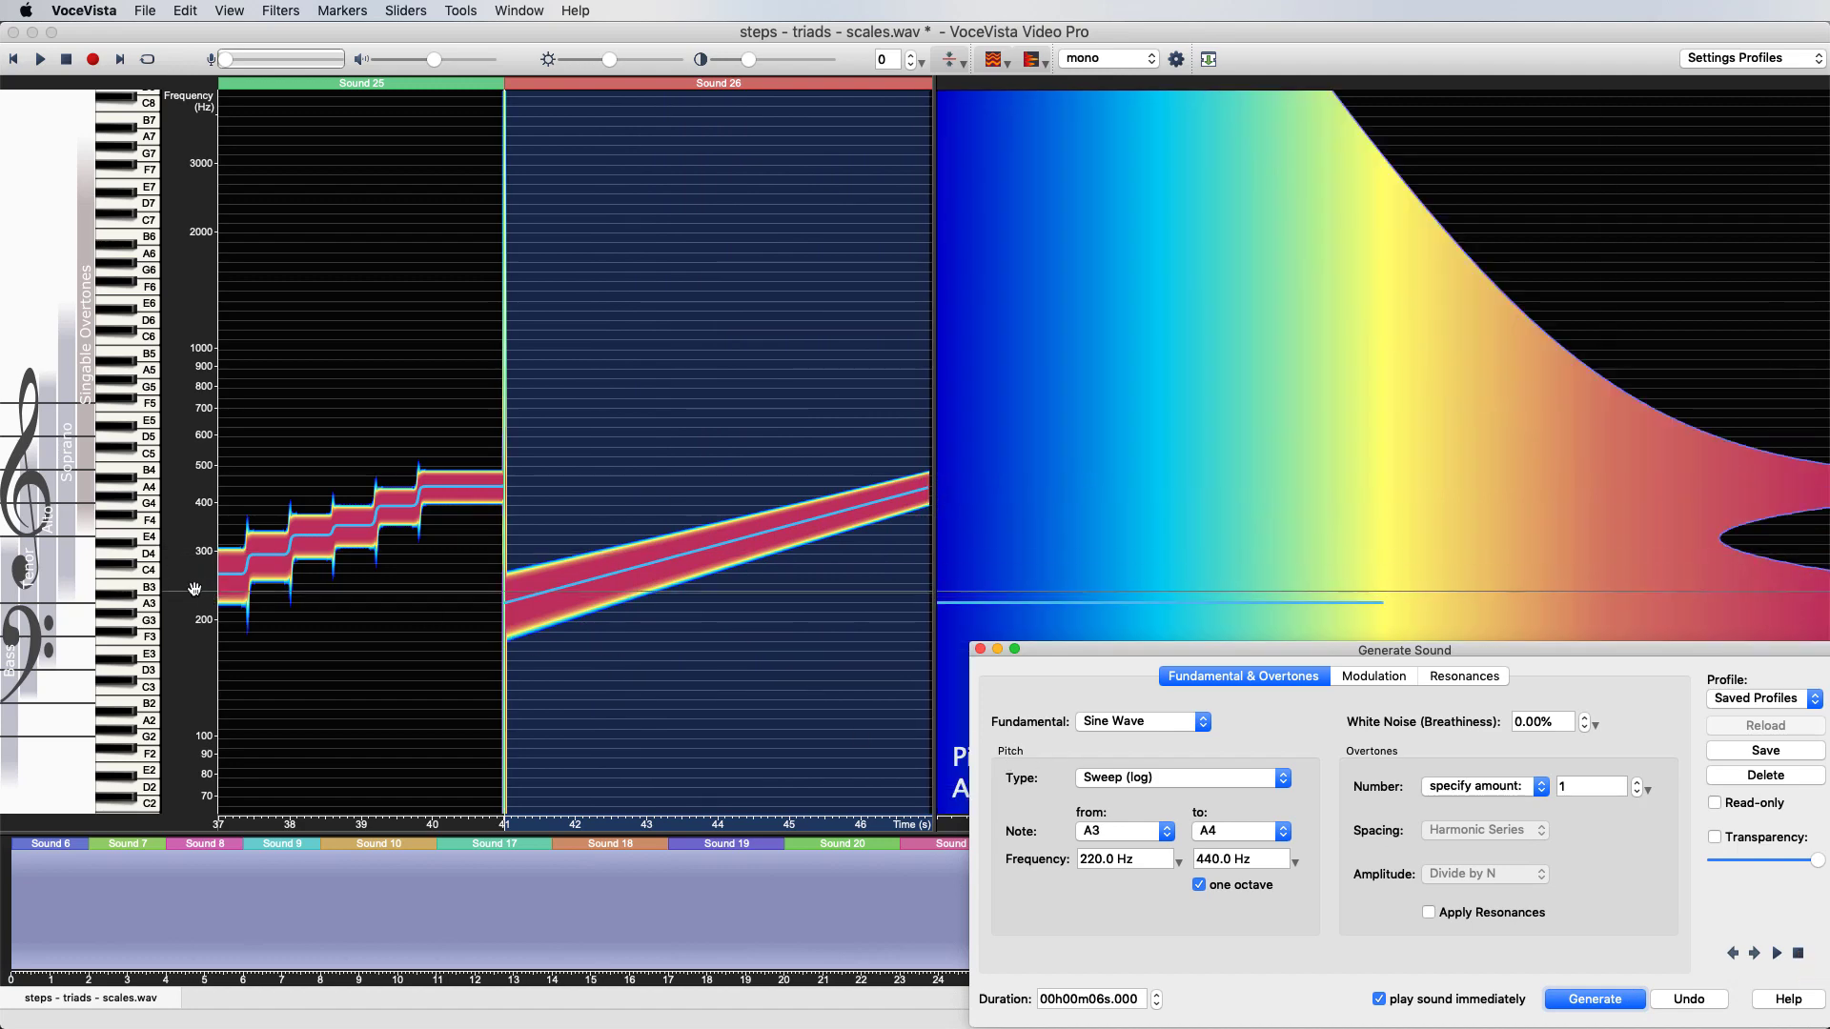
pyautogui.scroll(2, 192, 590)
pyautogui.scroll(3, 194, 589)
pyautogui.scroll(1, 193, 590)
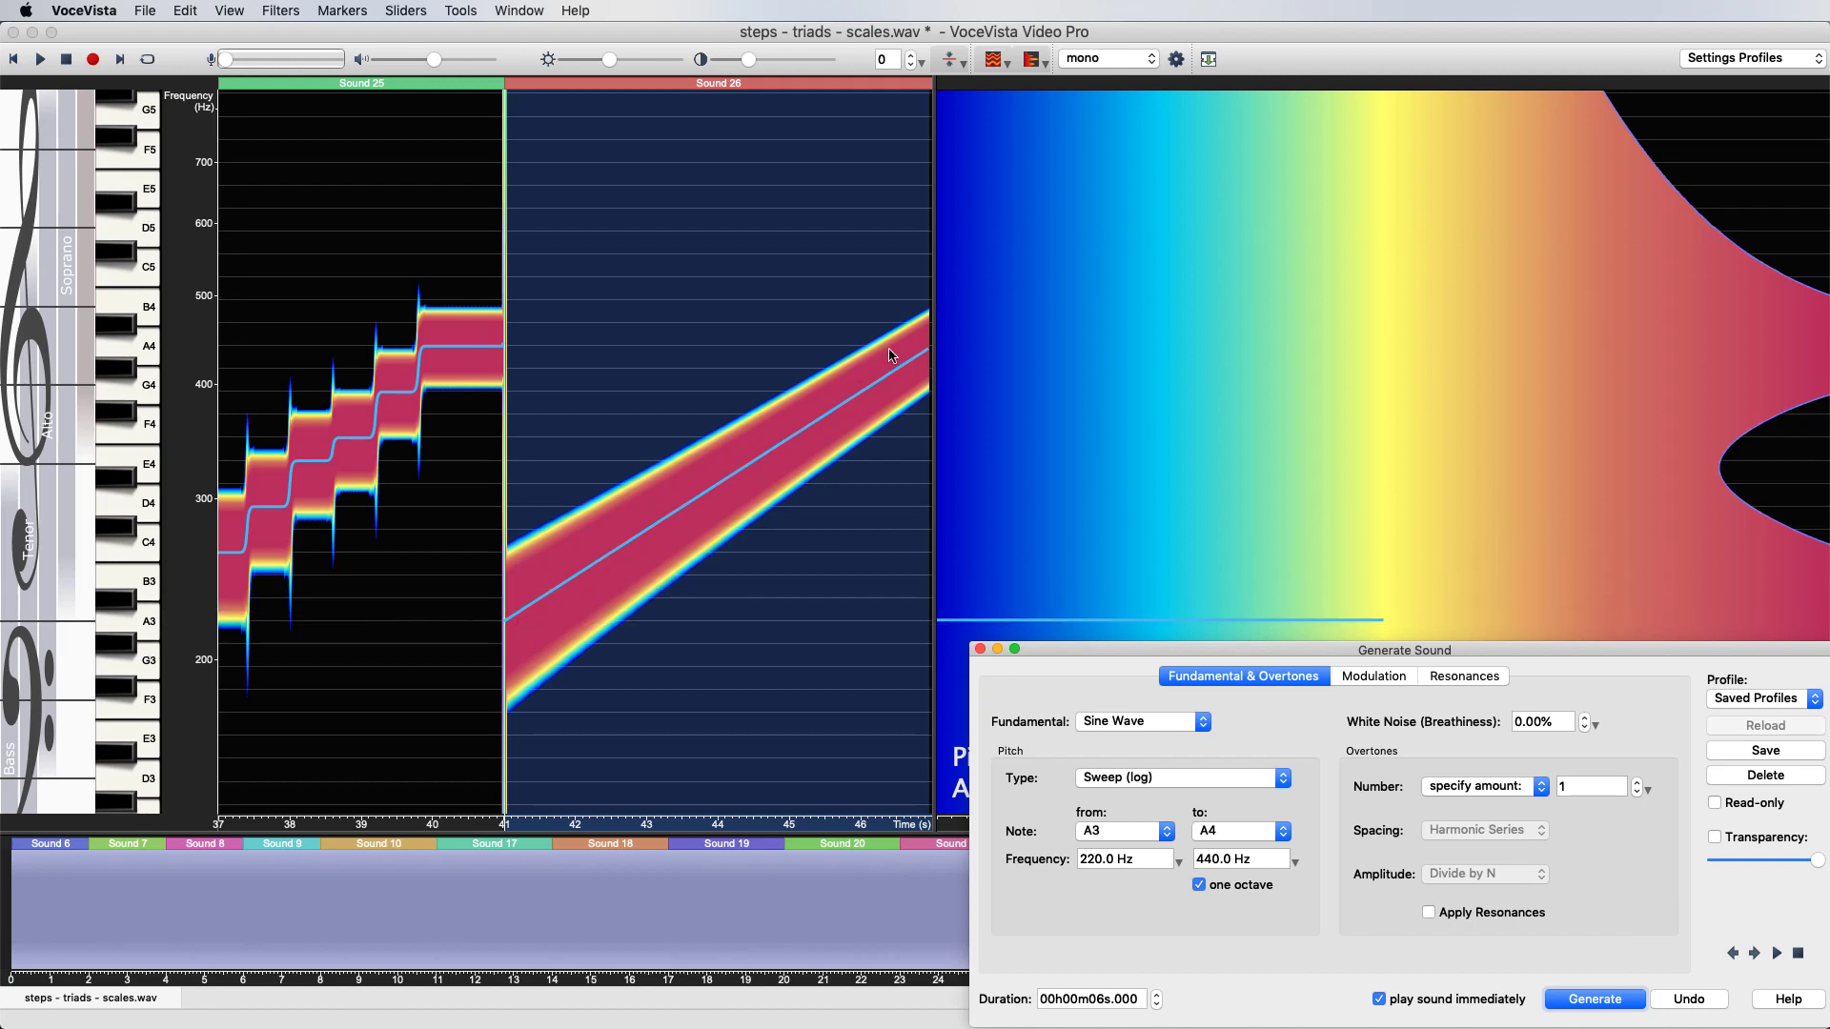
# - Generate a six-second linear A3-to-A4 sine sweep as Sound 27
pyautogui.click(1144, 779)
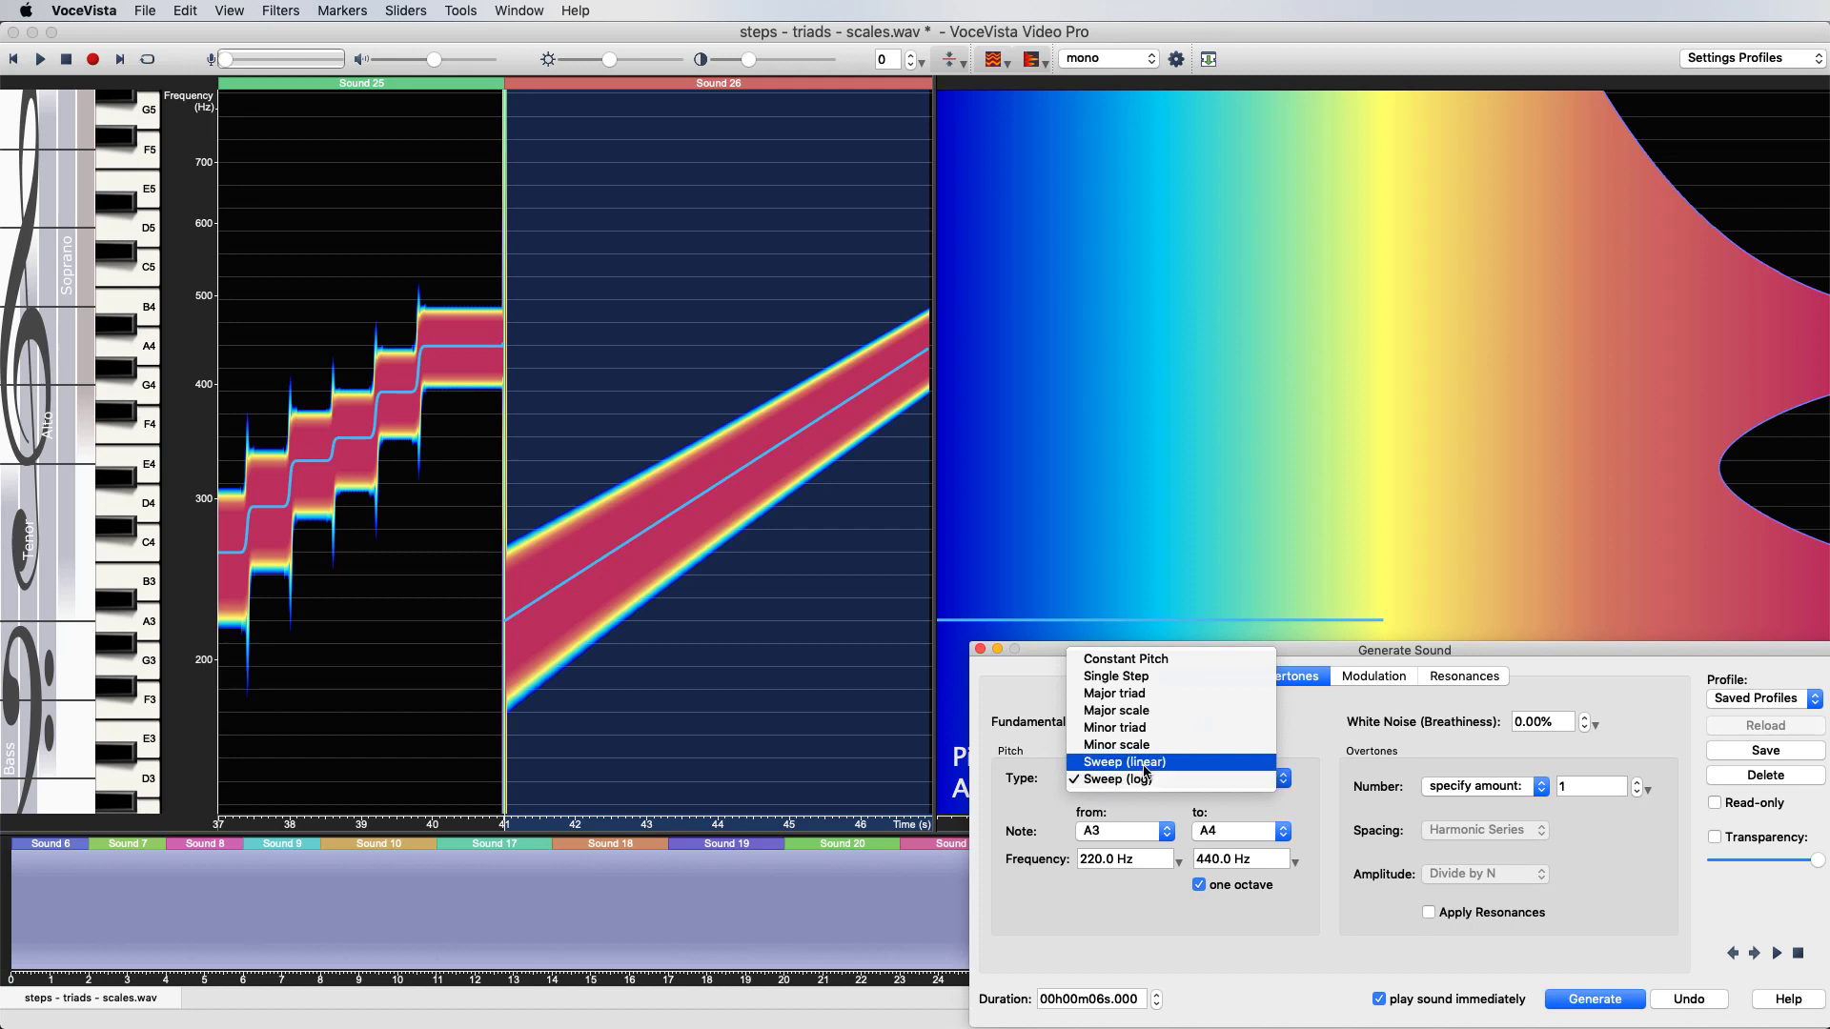
pyautogui.click(1144, 762)
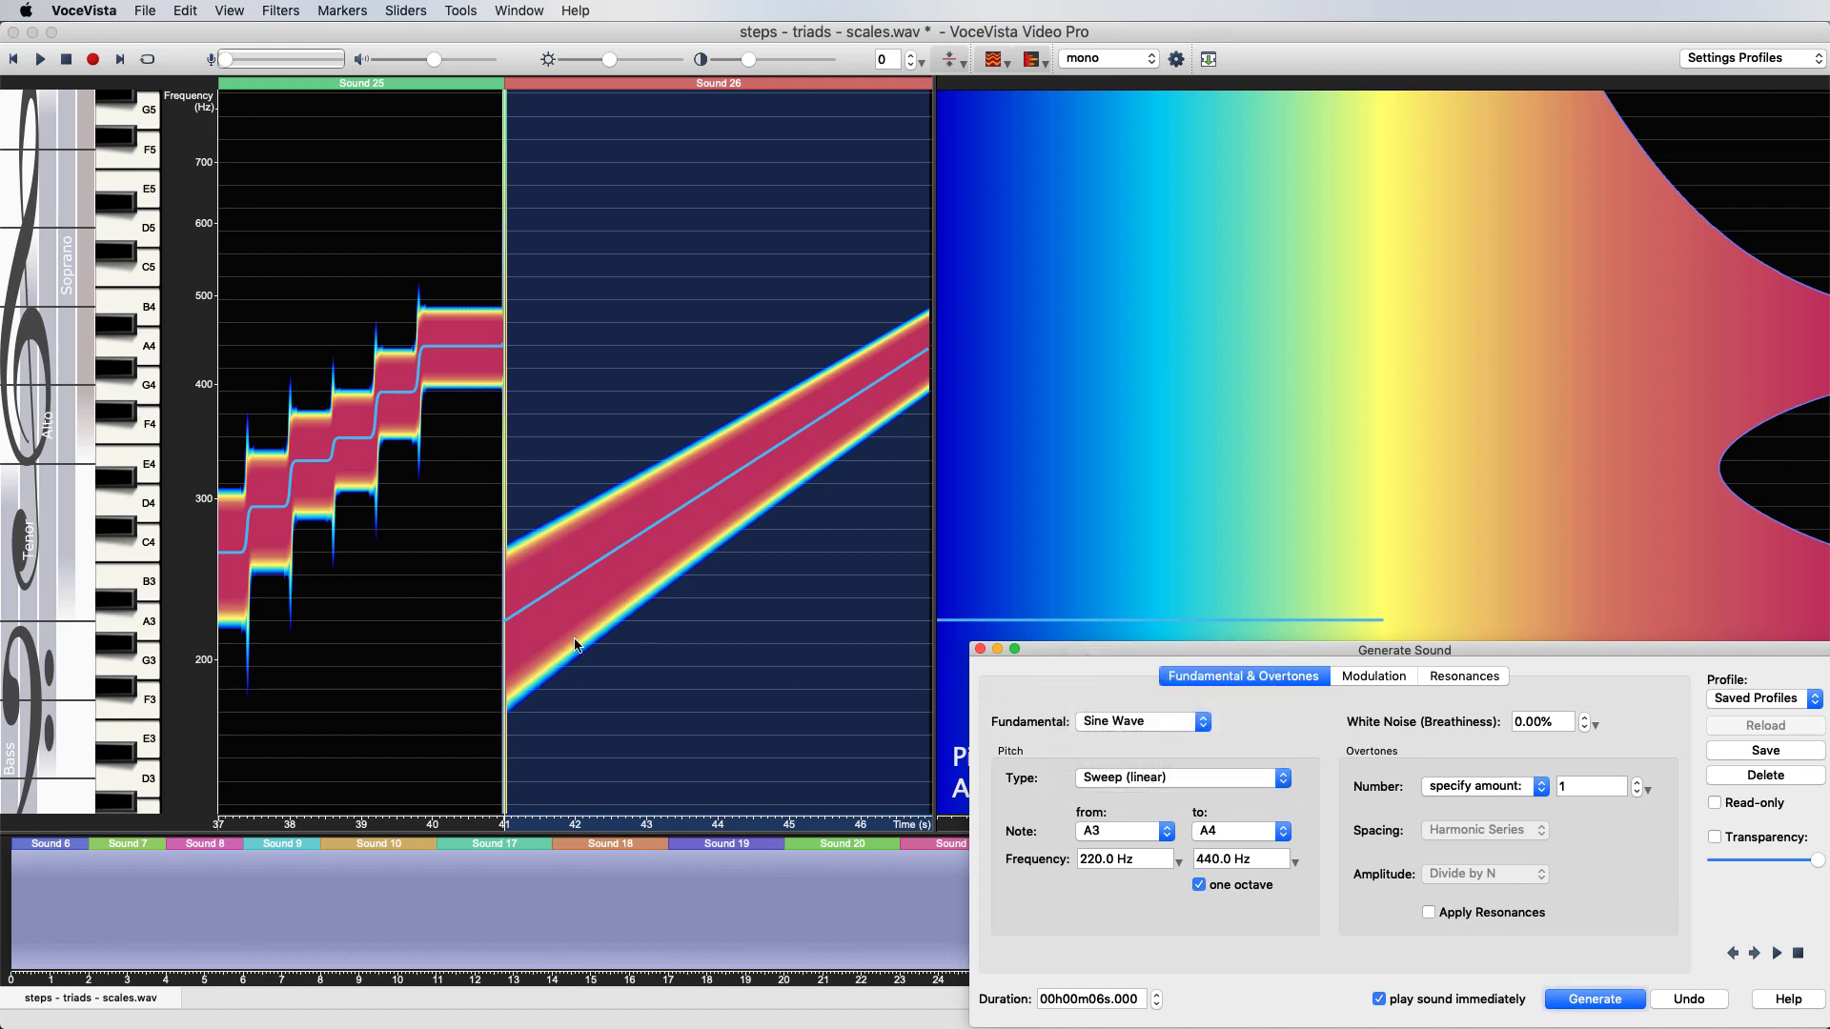
pyautogui.scroll(-3, 79, 598)
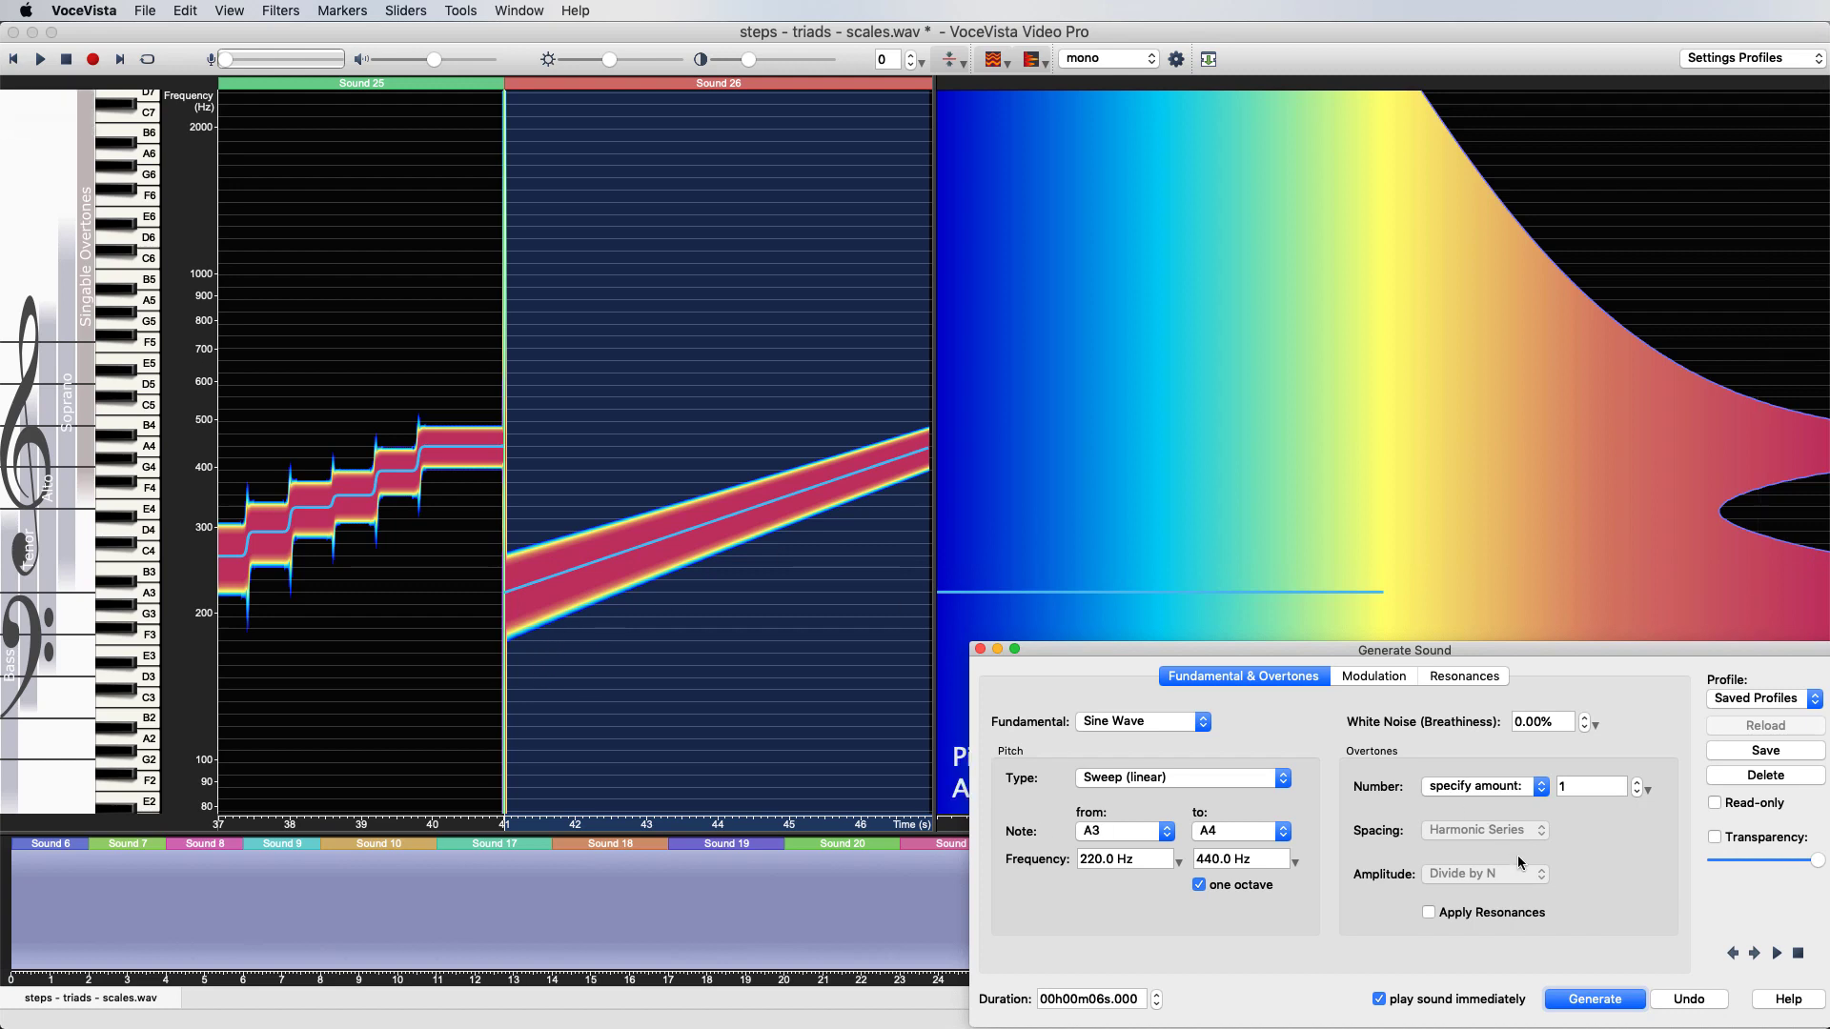
pyautogui.click(1582, 999)
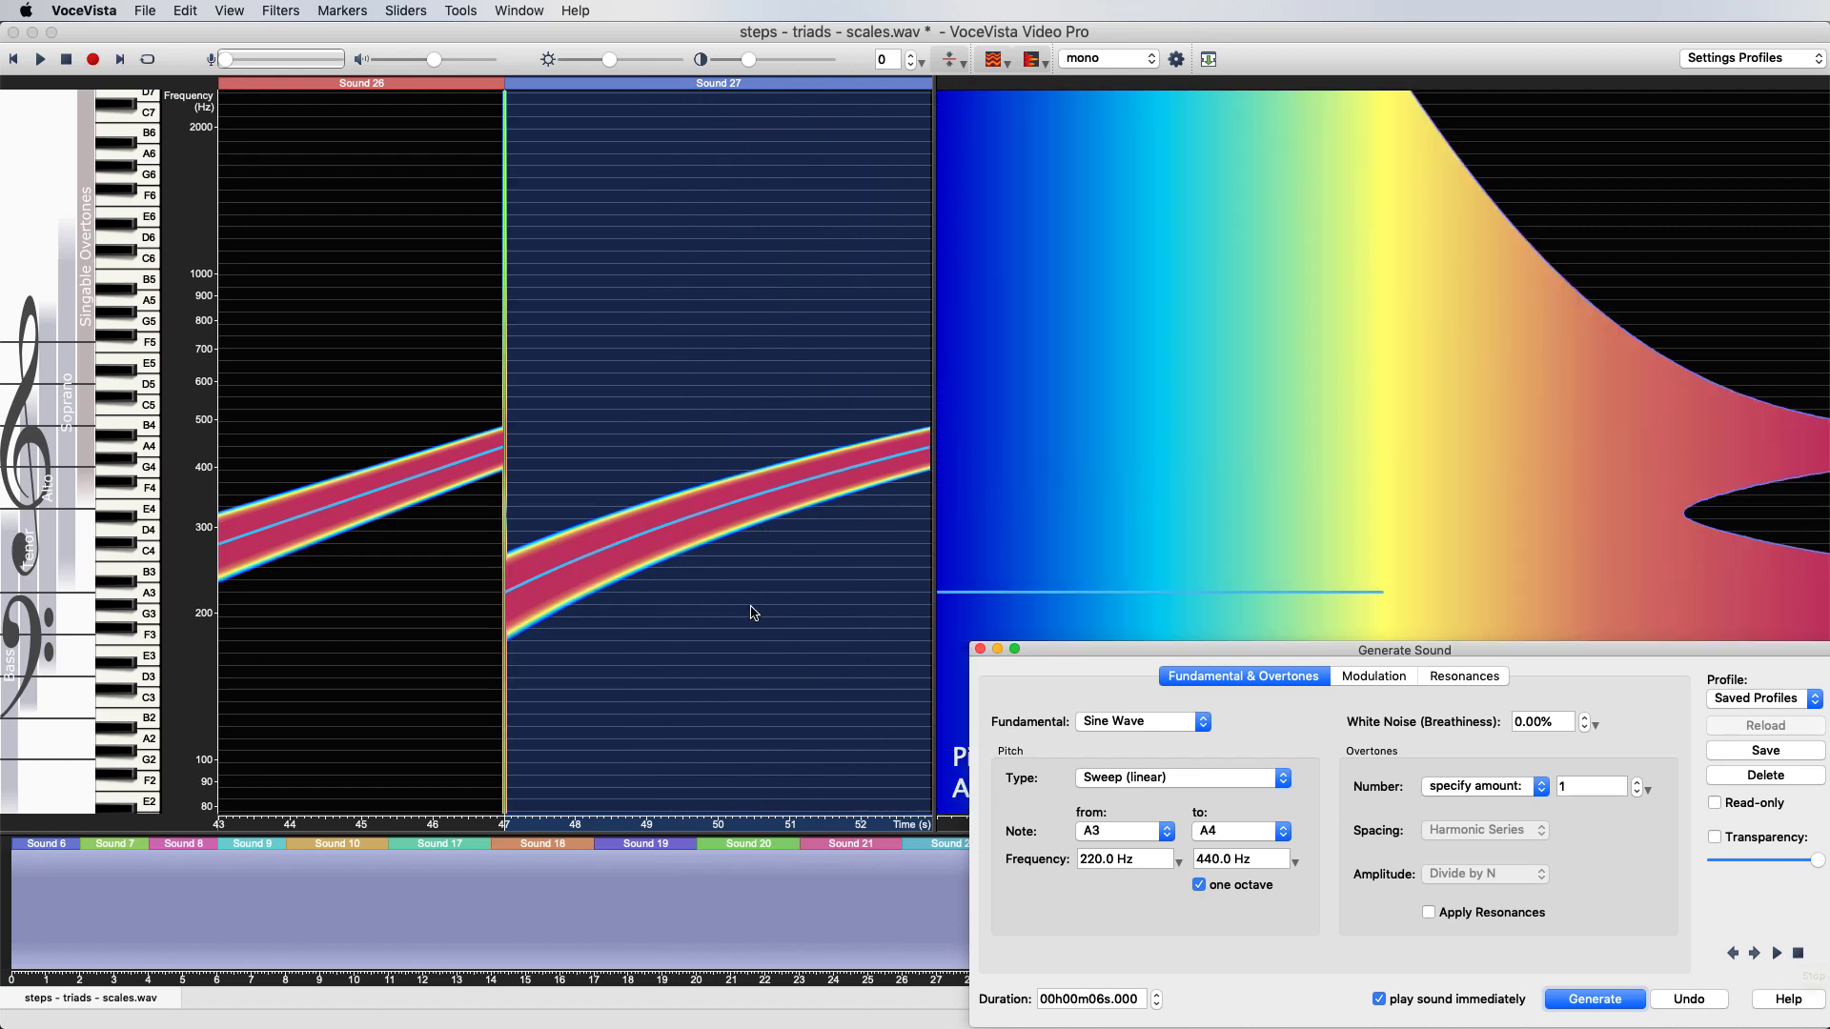
pyautogui.scroll(-2, 219, 561)
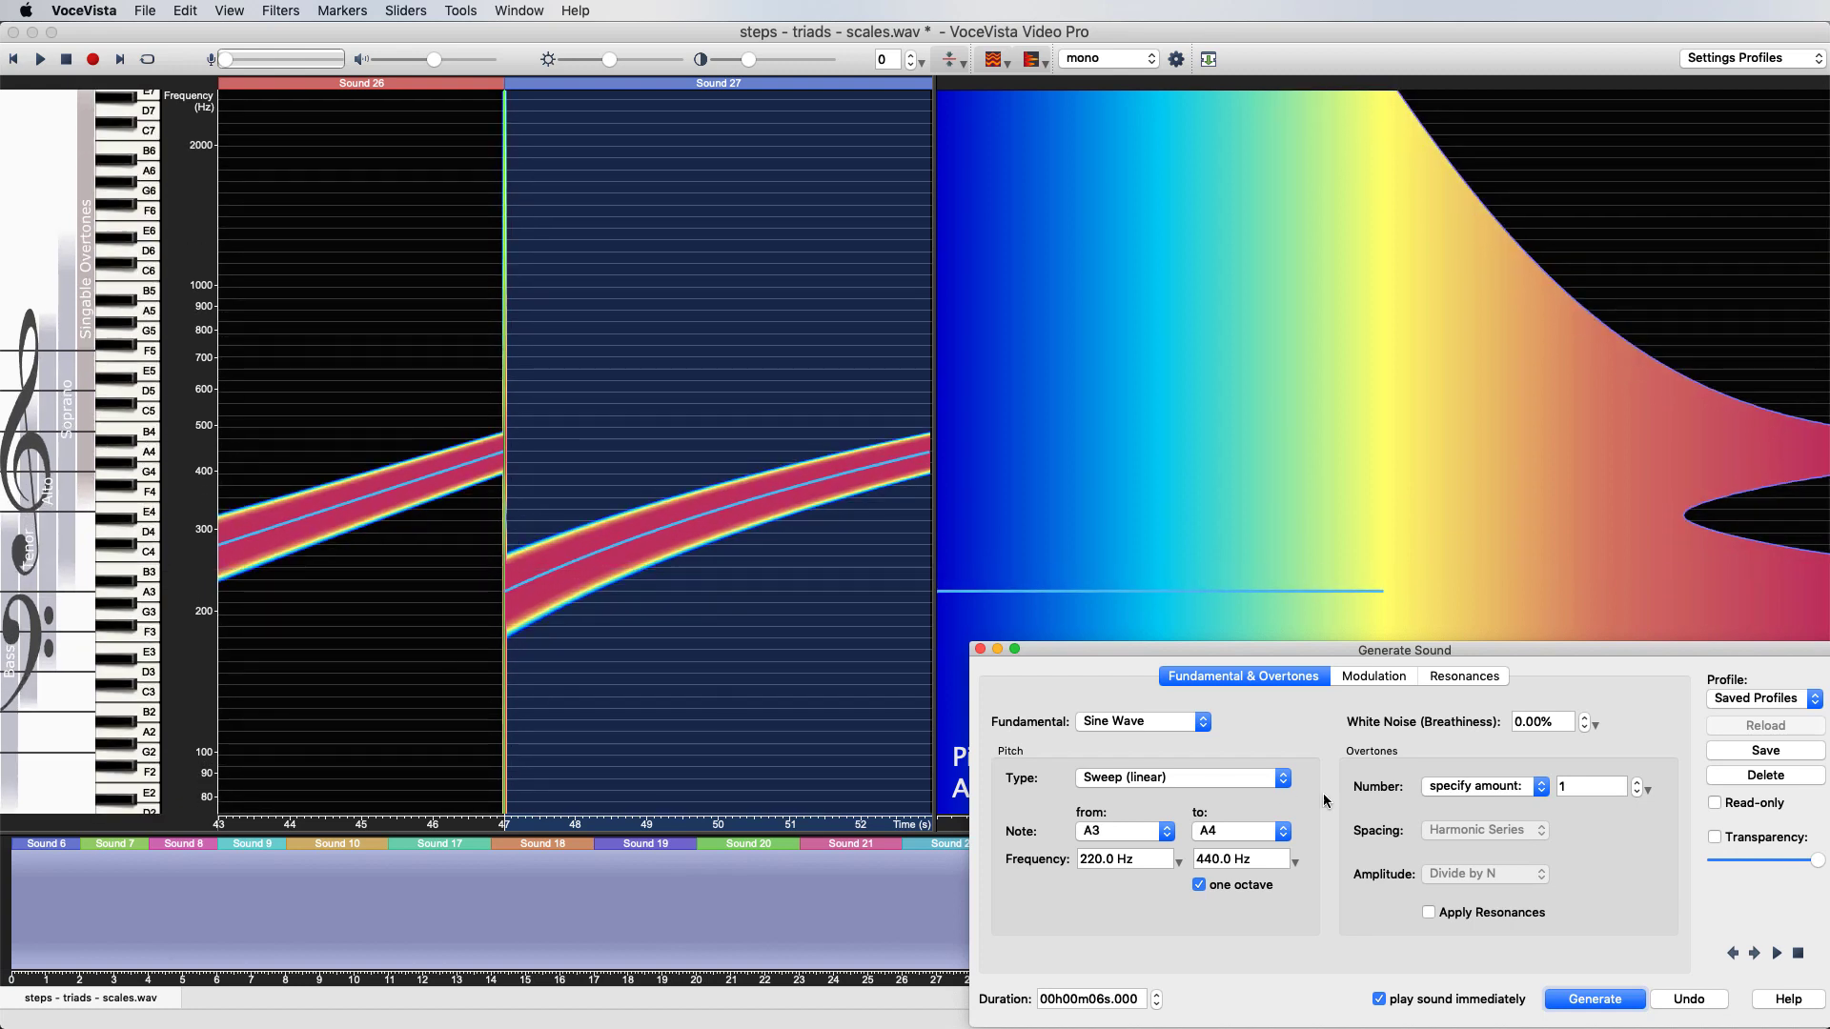
# - Turn off one-octave and generate a linear A3-to-A6 sweep (220–1760 Hz) as Sound 28
pyautogui.click(1200, 885)
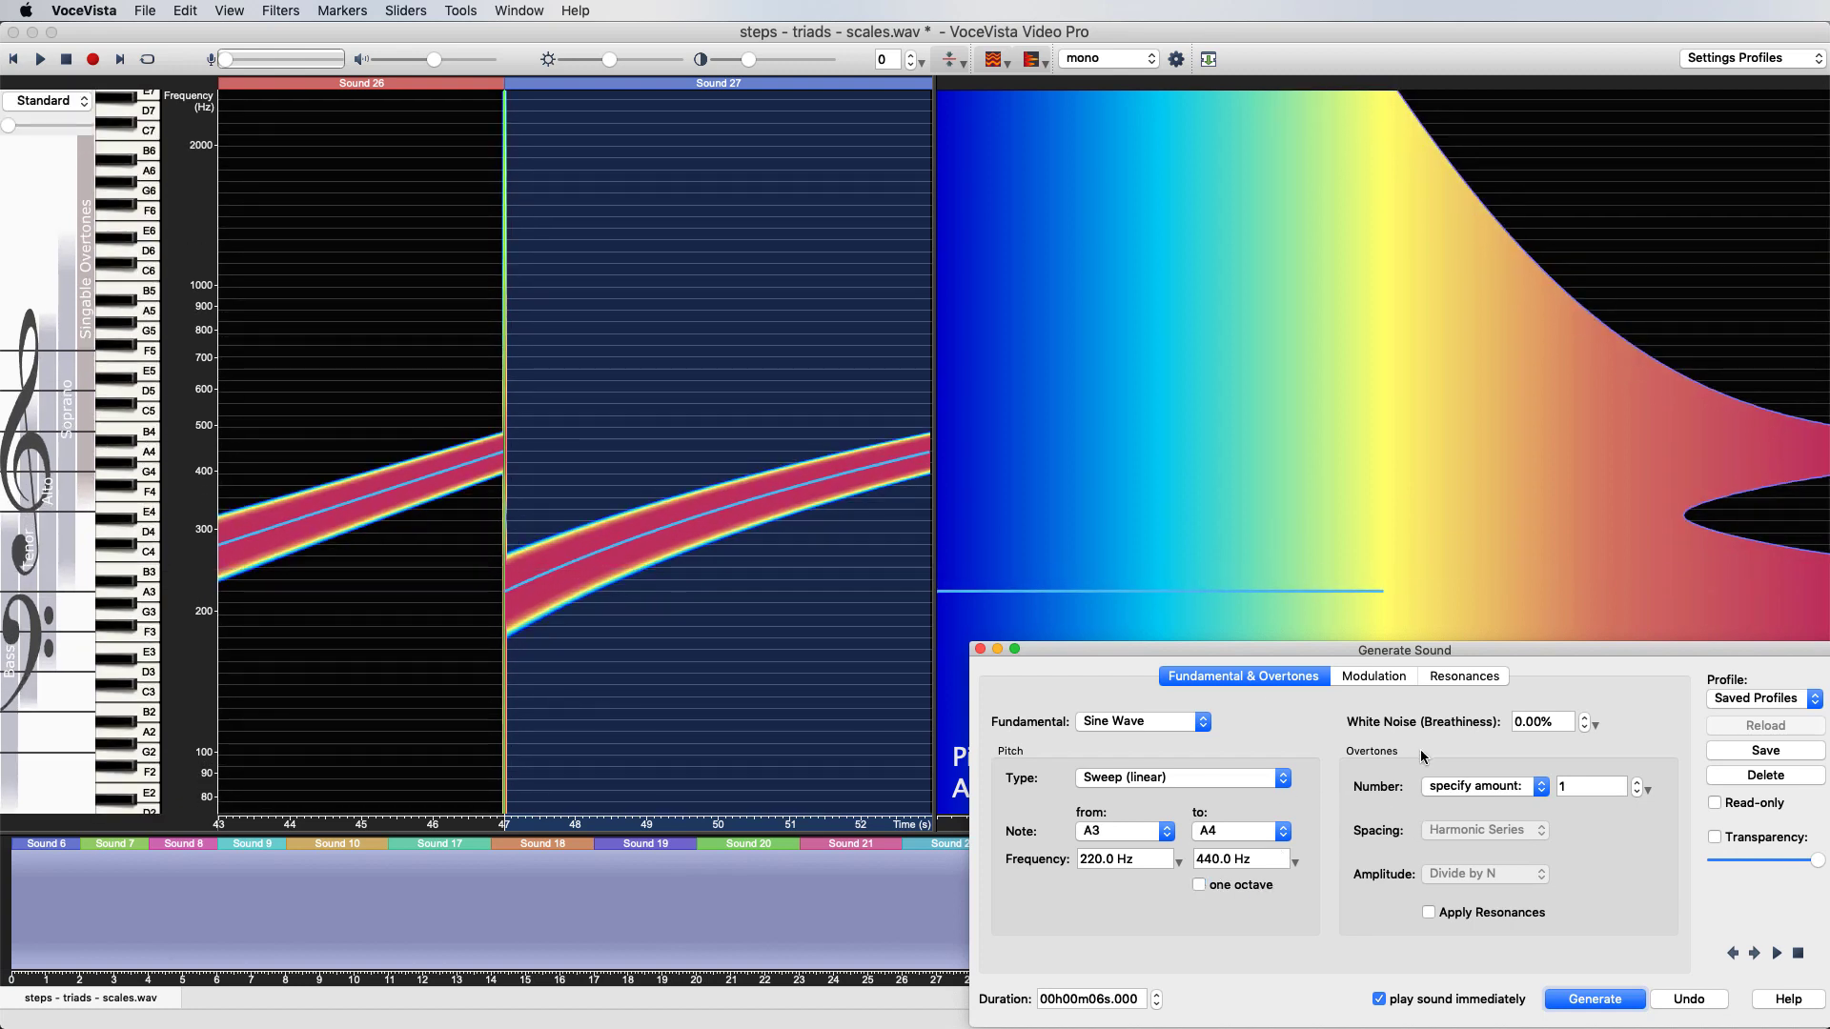
pyautogui.click(1282, 833)
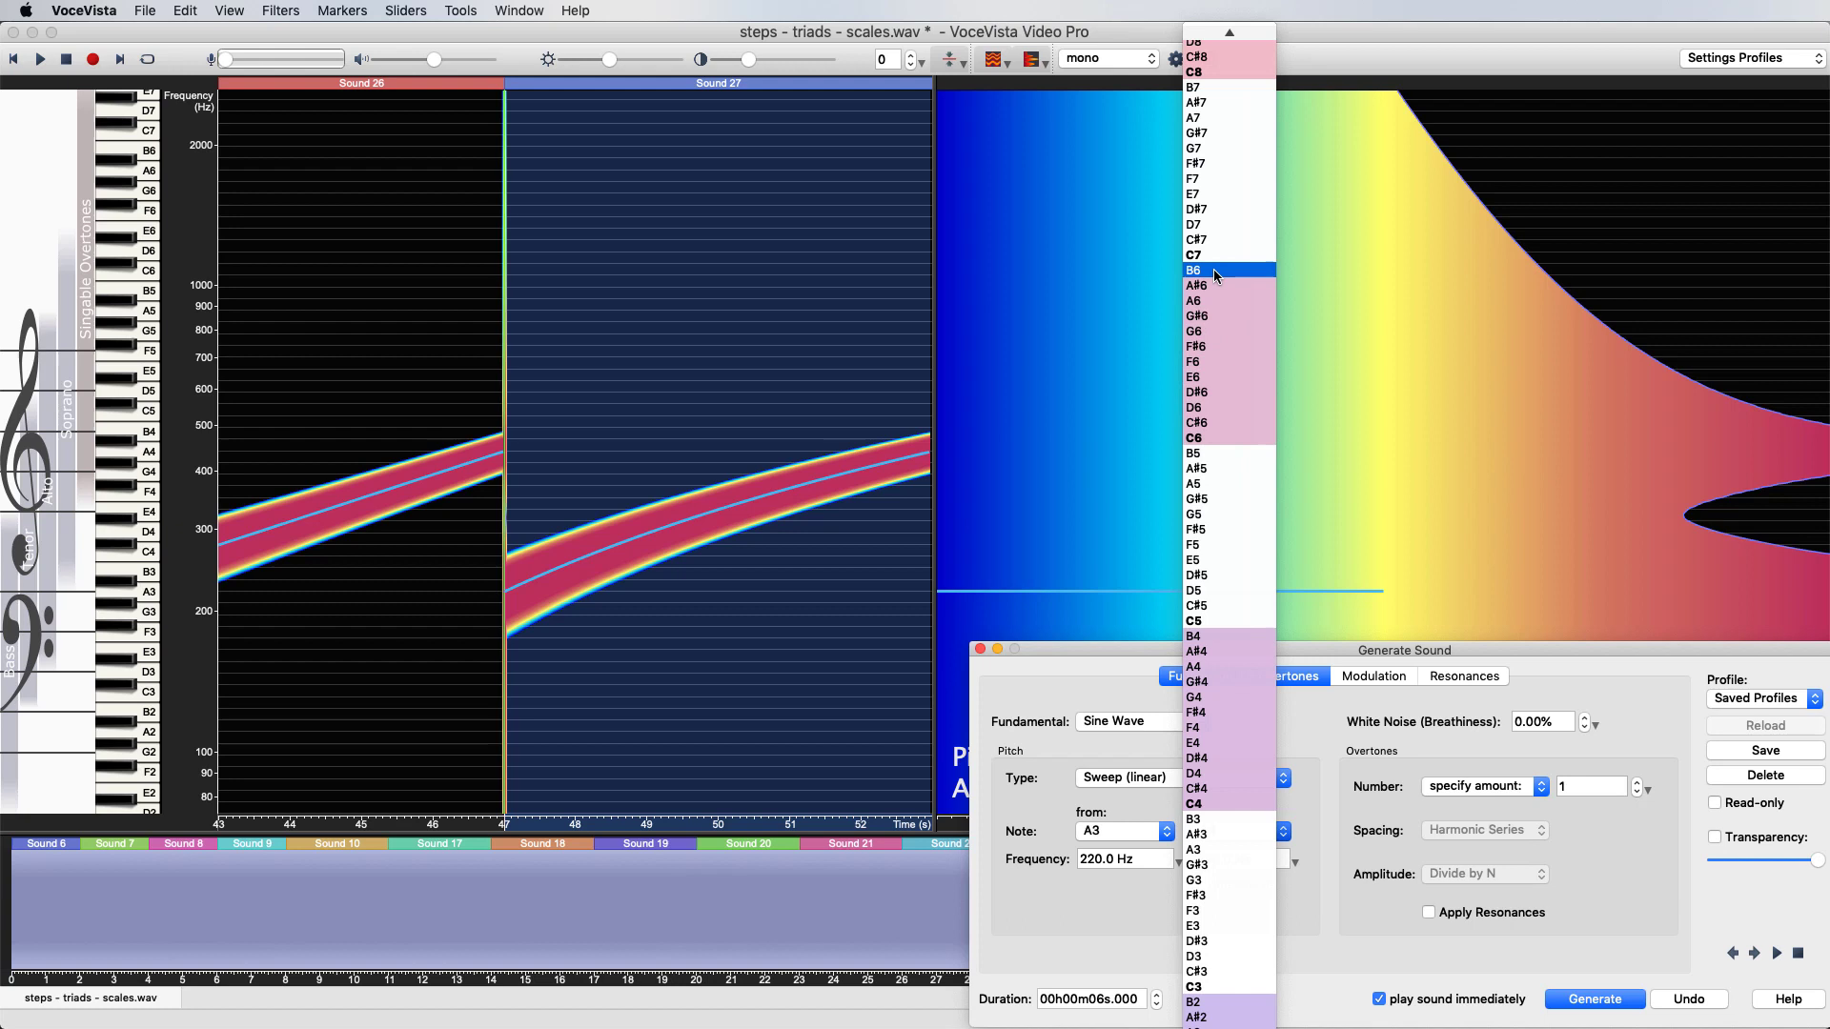
pyautogui.click(1214, 300)
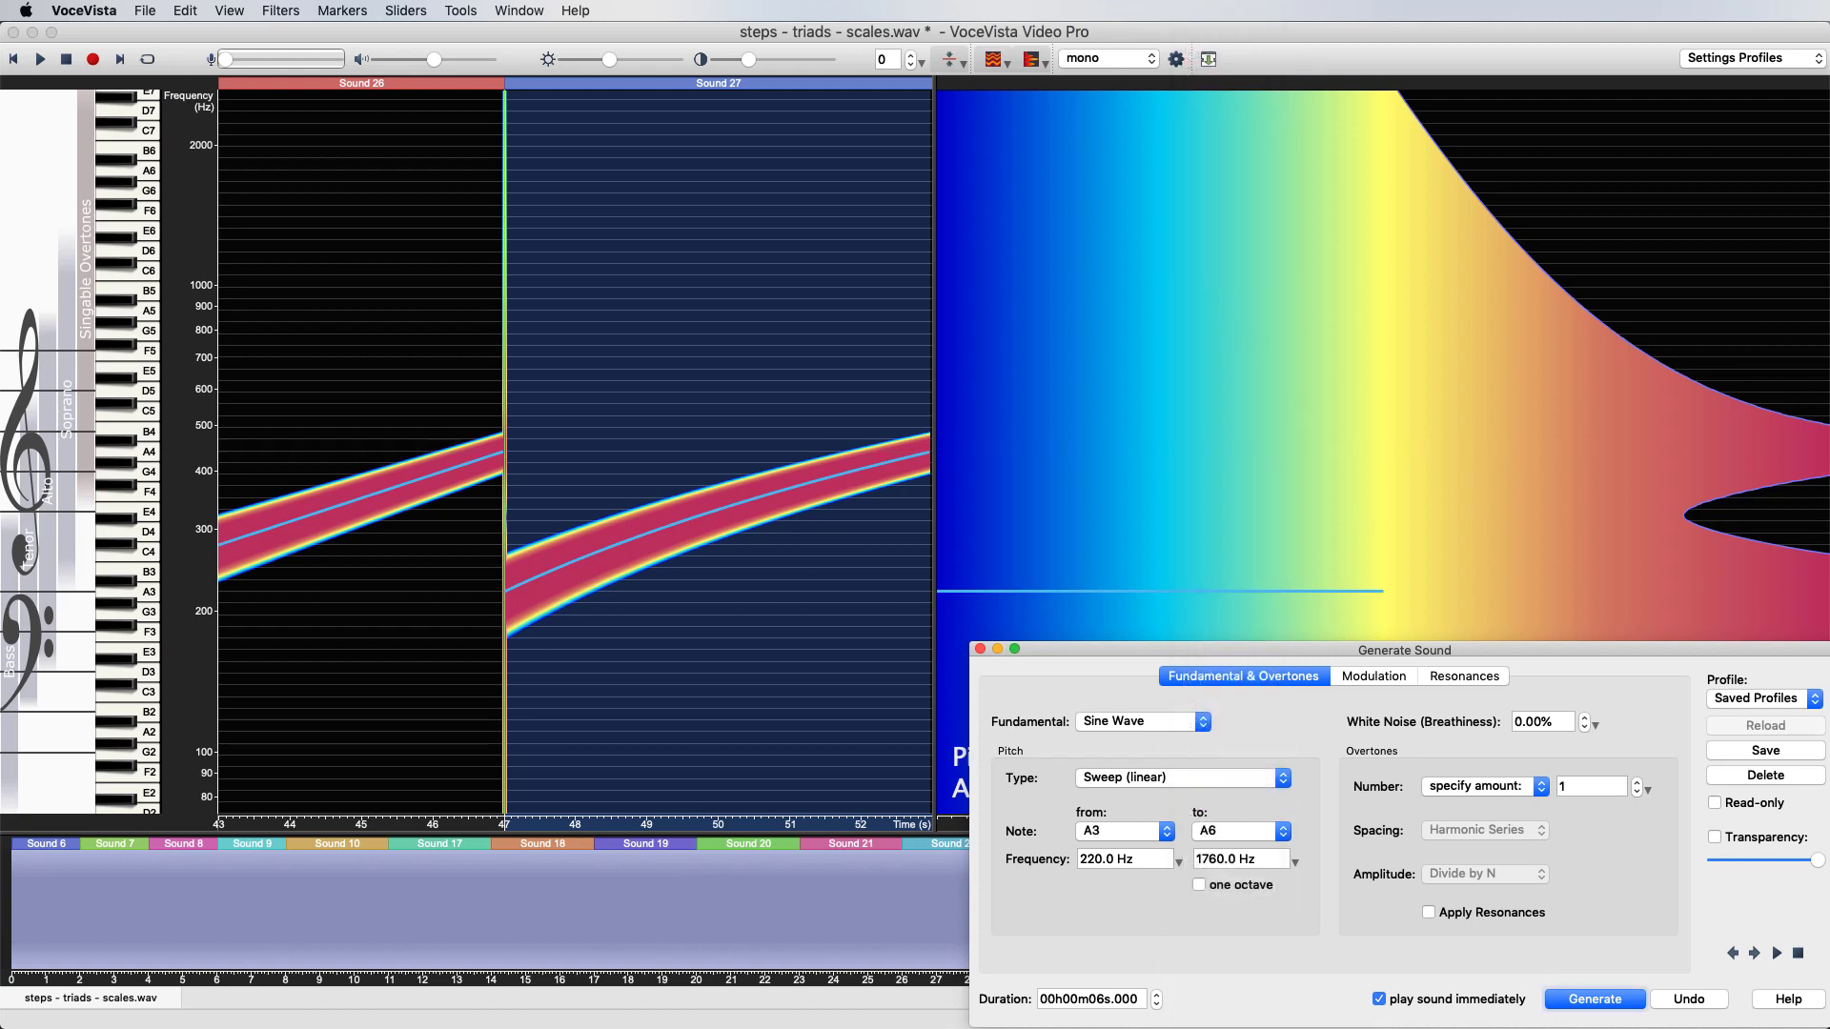
pyautogui.click(1574, 1004)
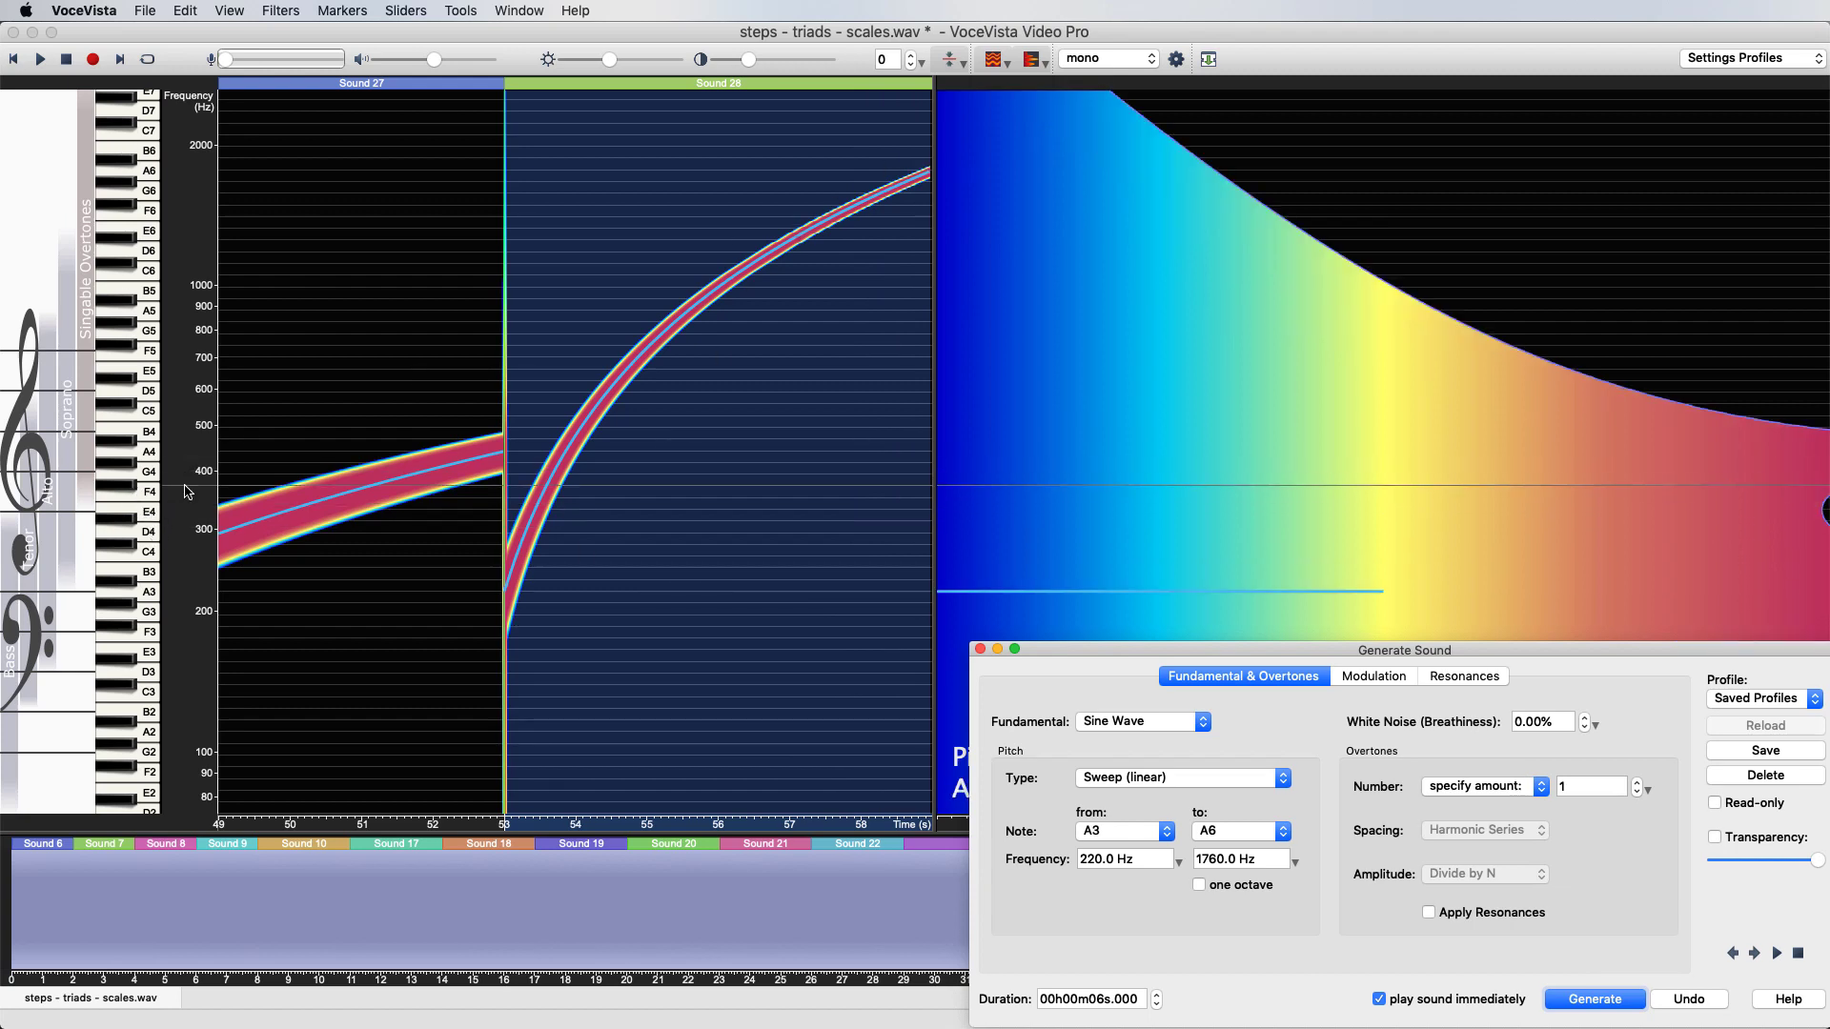
# - Switch the spectrogram to a linear frequency scale and shift the view along the recording
pyautogui.rightClick(187, 489)
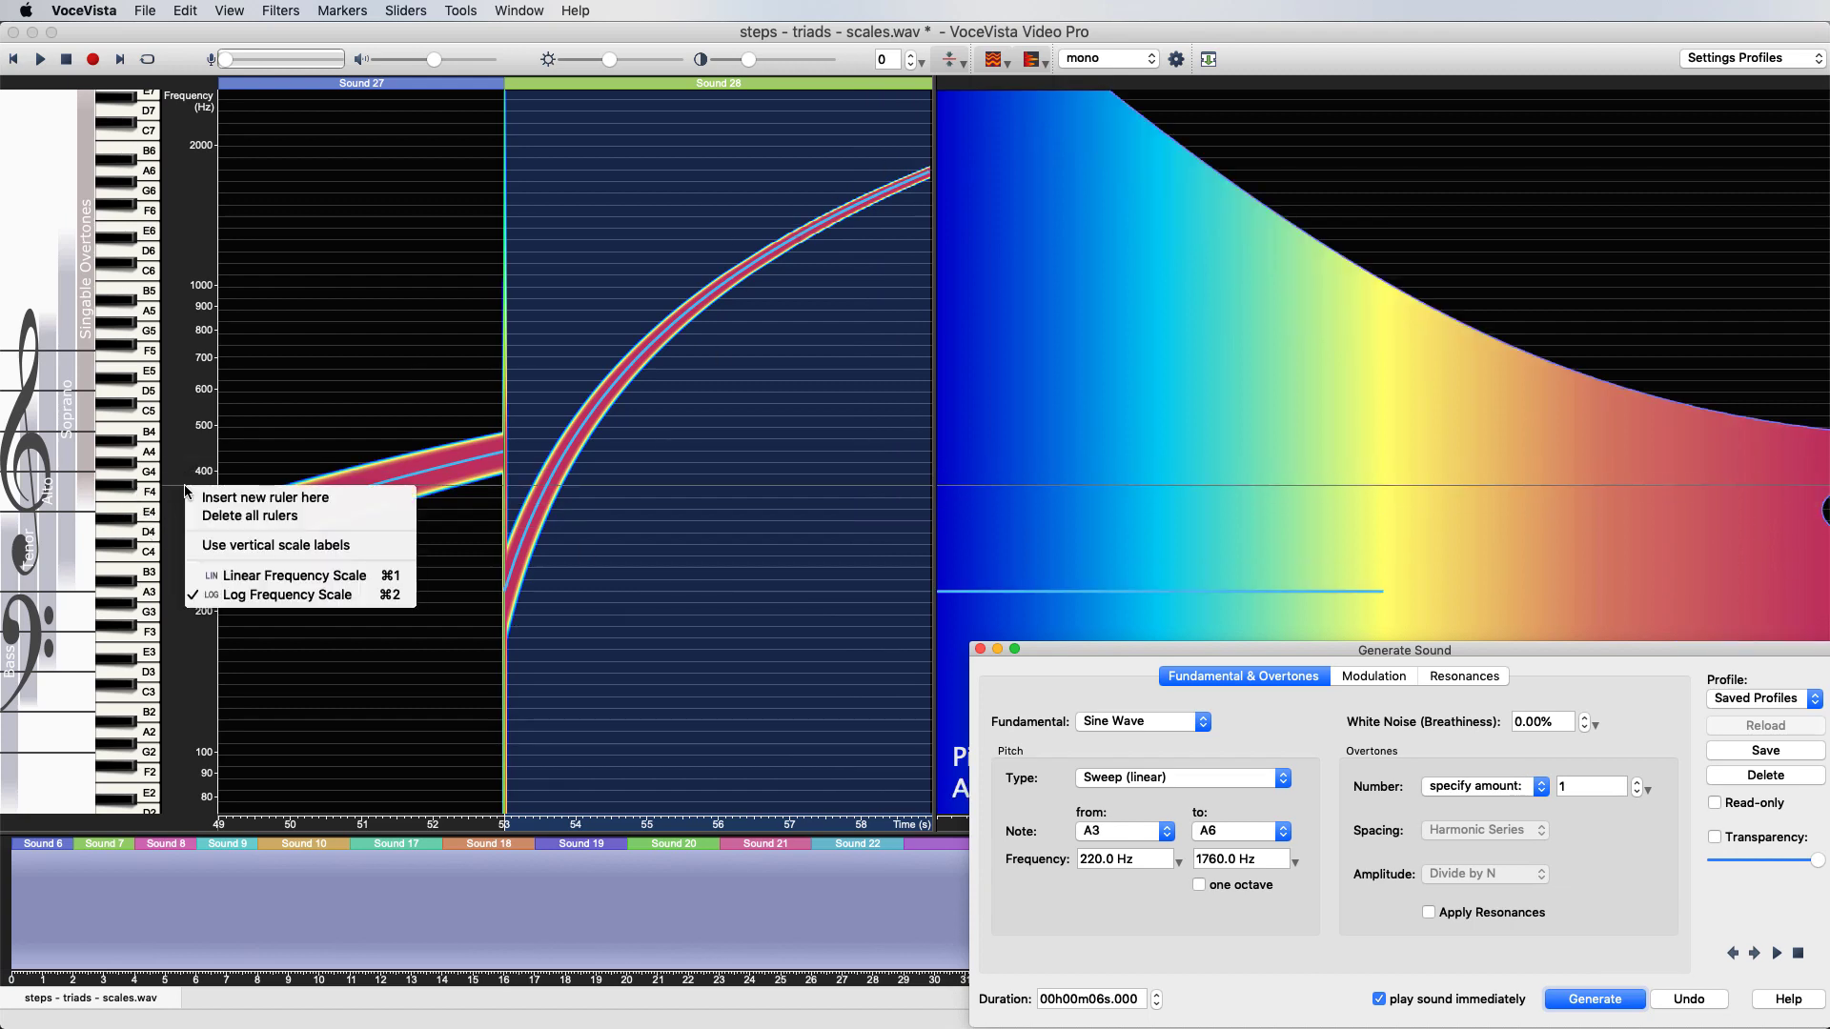
pyautogui.click(265, 576)
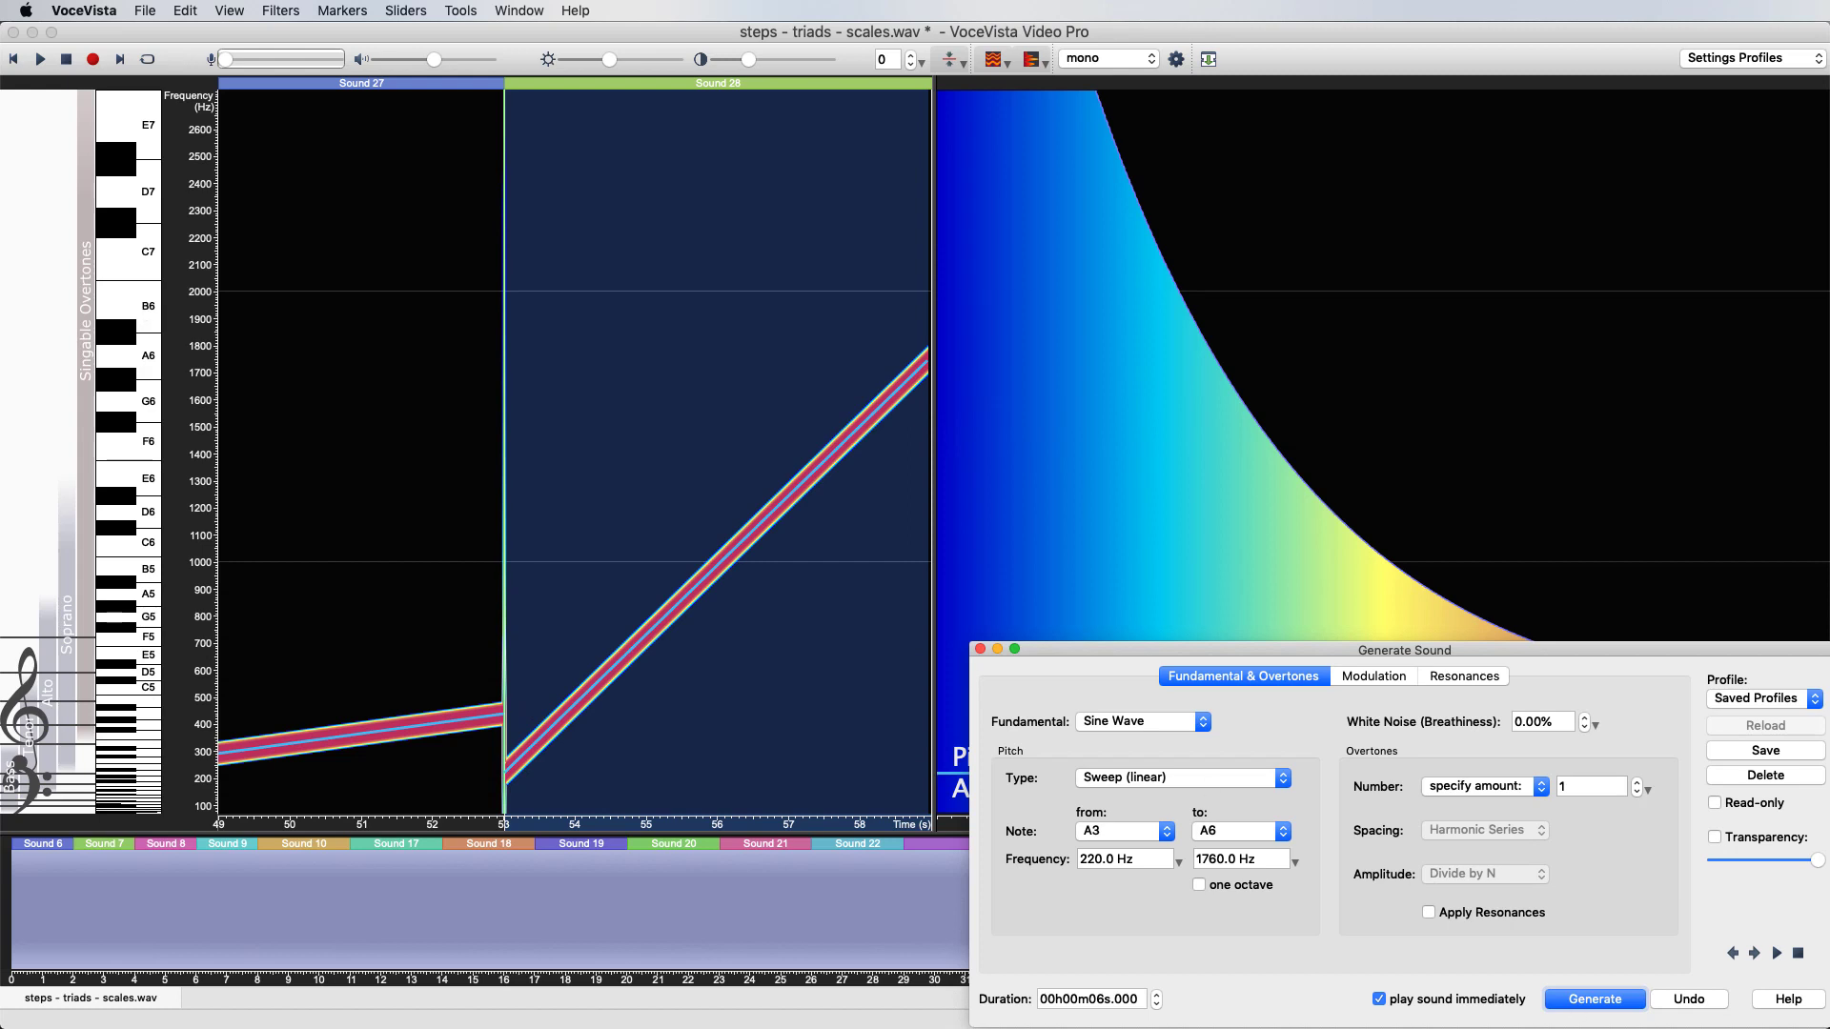
pyautogui.click(531, 844)
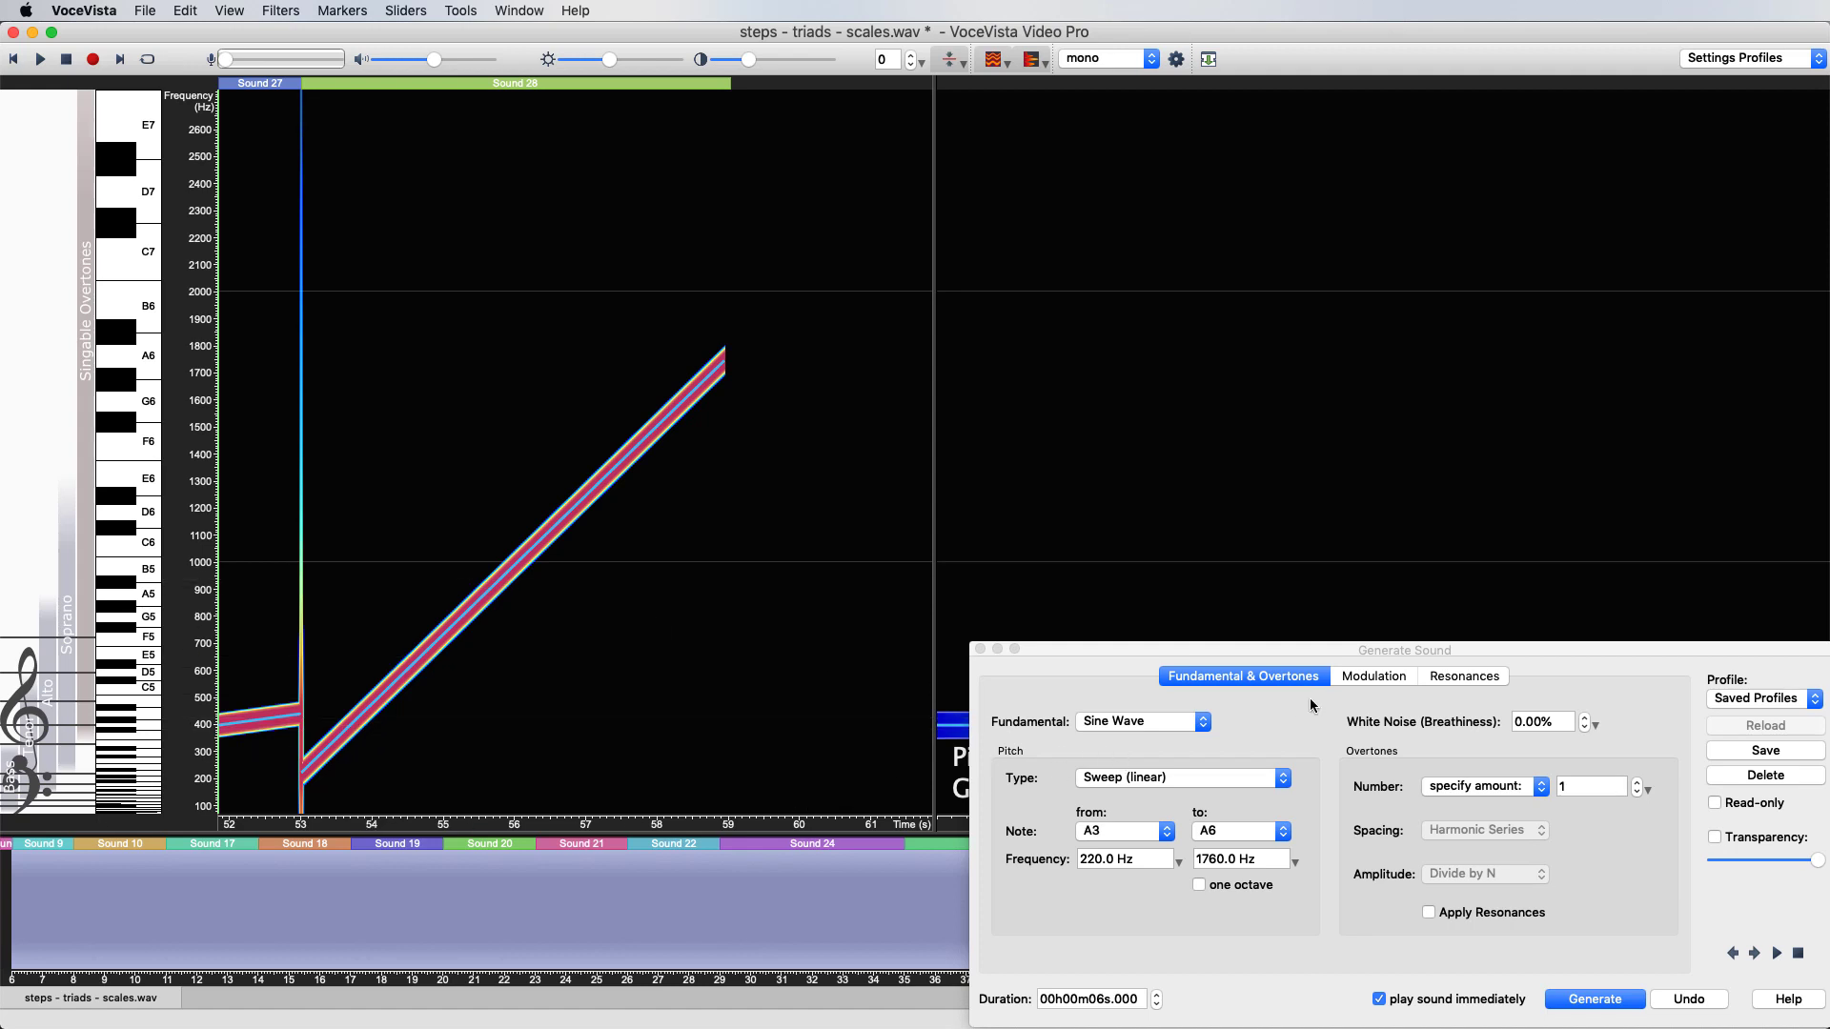
# - Generate a logarithmic A3-to-A6 sine sweep as Sound 30
pyautogui.click(1255, 781)
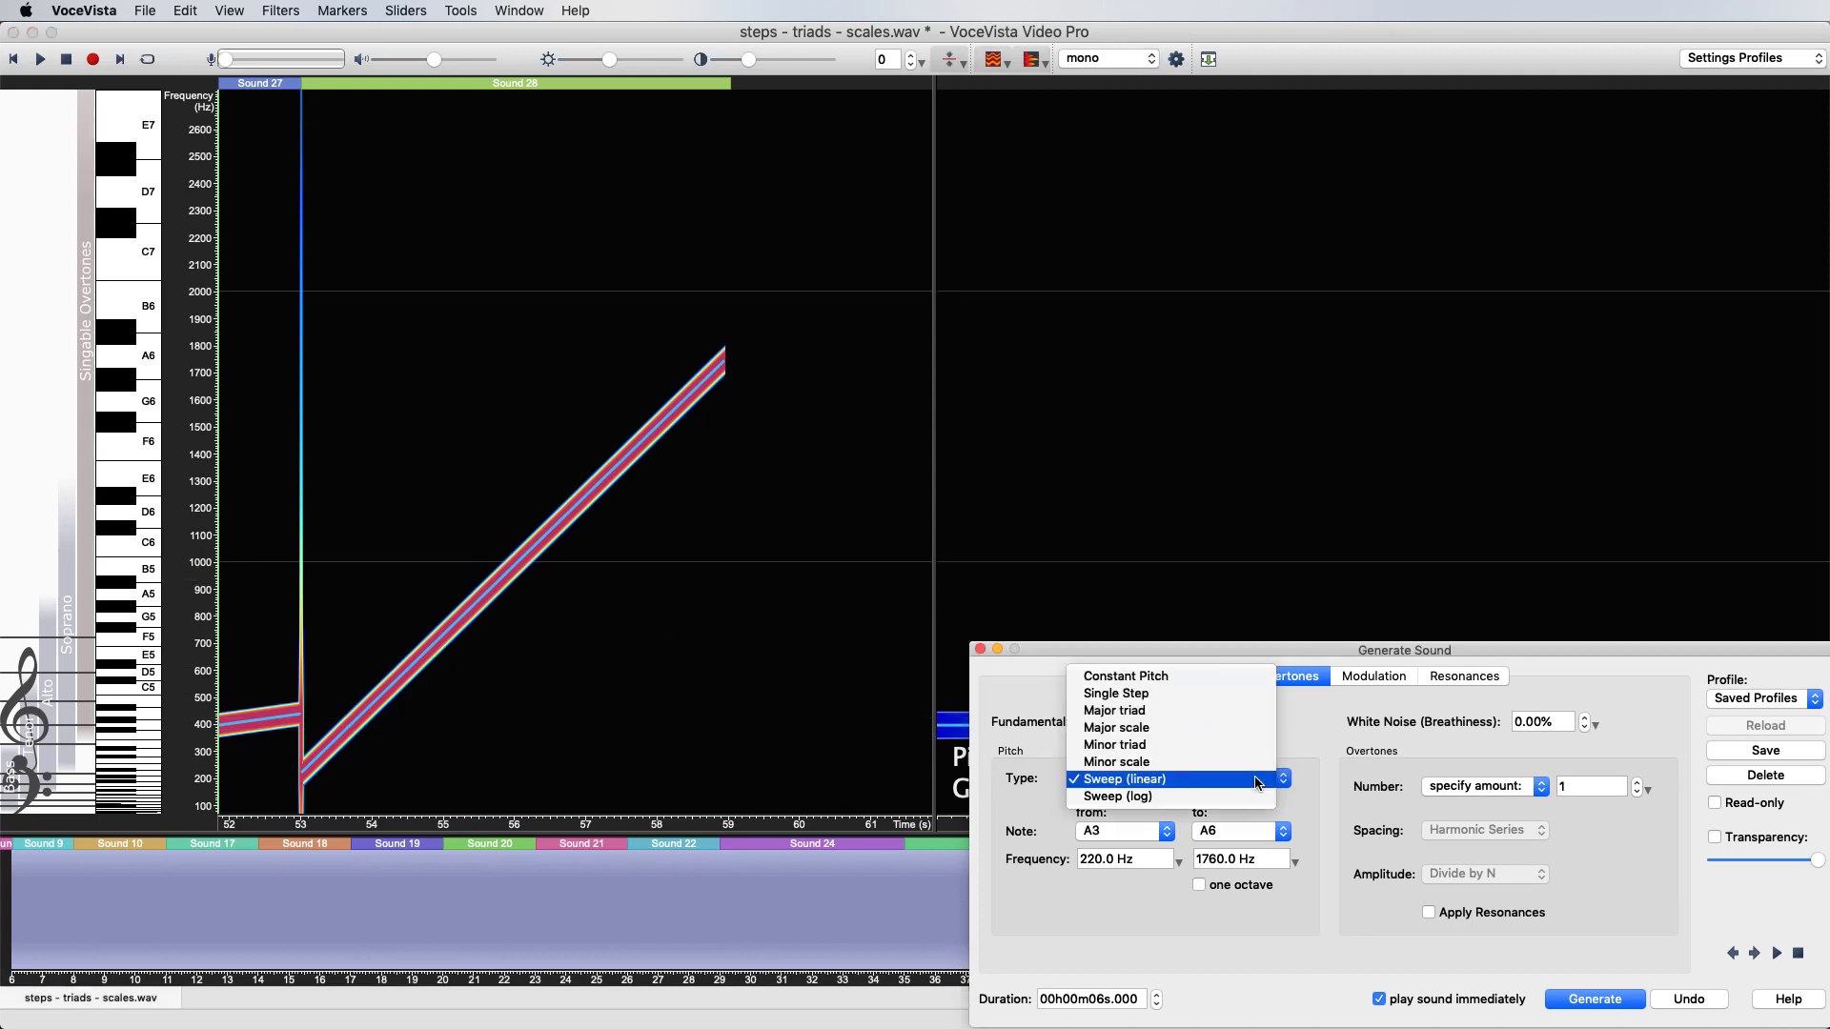
pyautogui.click(1151, 803)
pyautogui.click(1593, 1000)
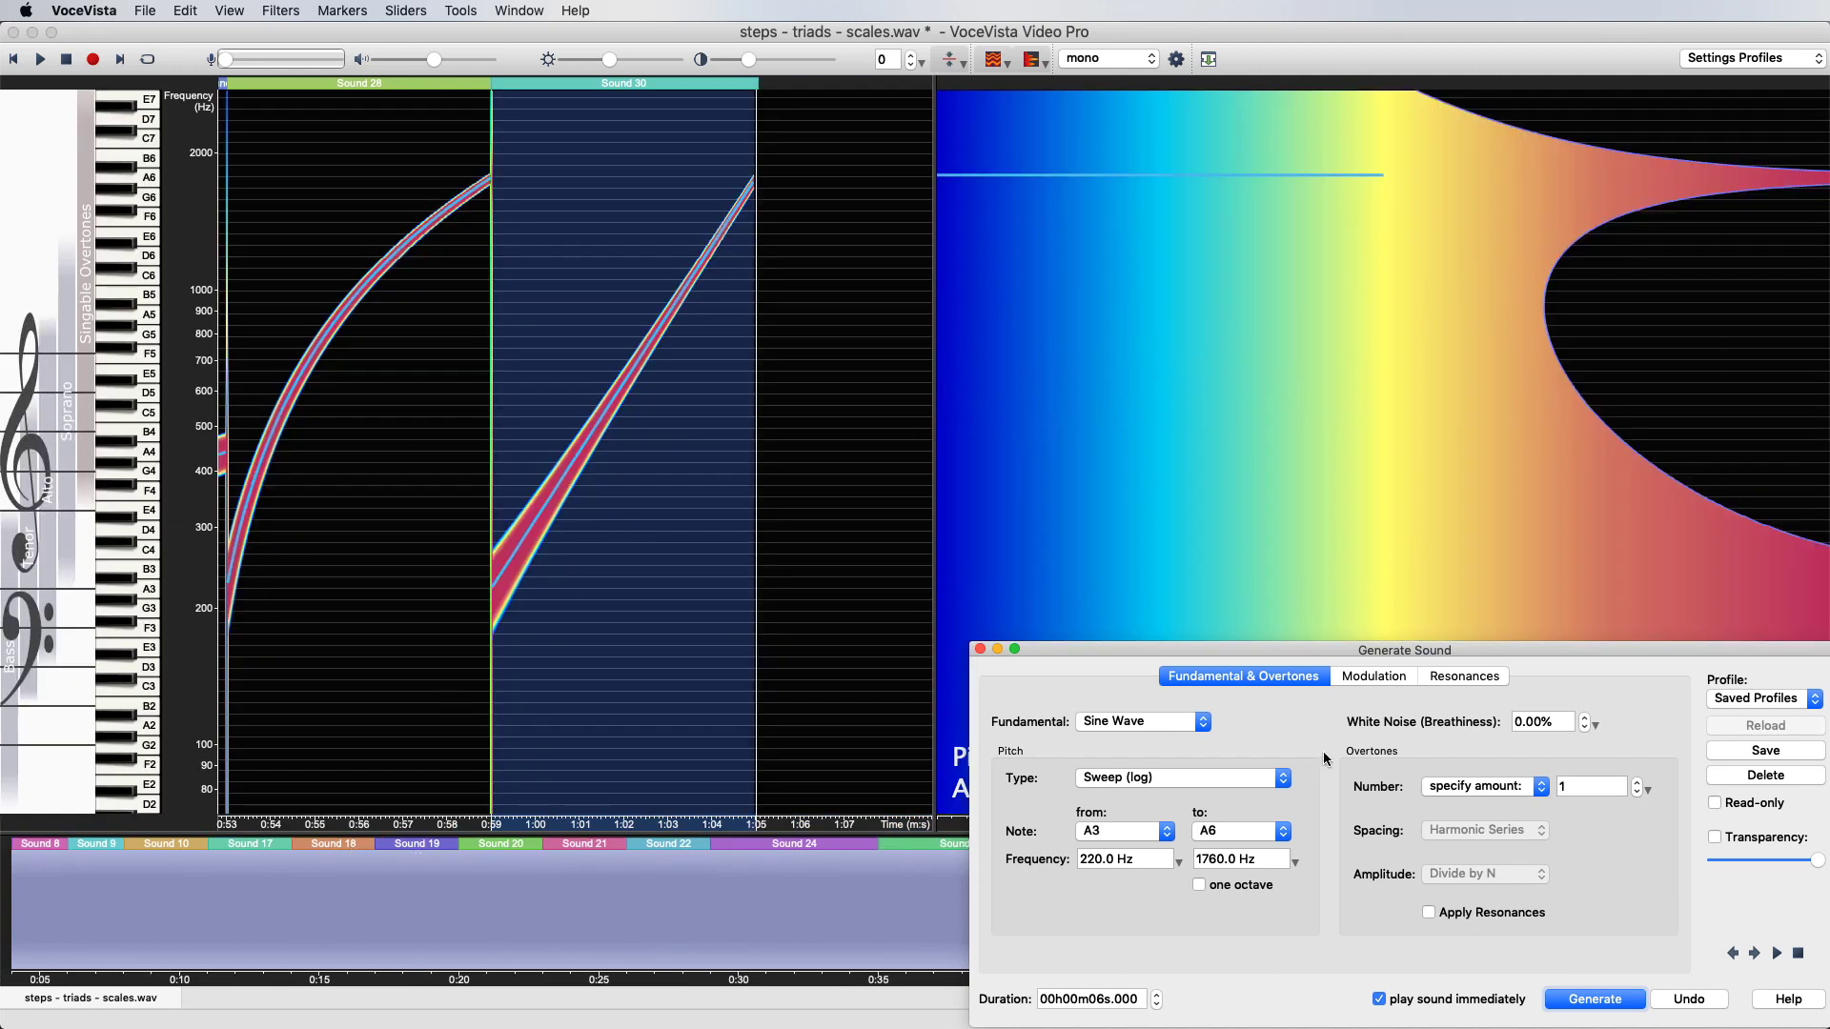
# - Close Generate Sound and drag the overview back past Sounds 24–26 to Sounds 10–18
pyautogui.click(980, 651)
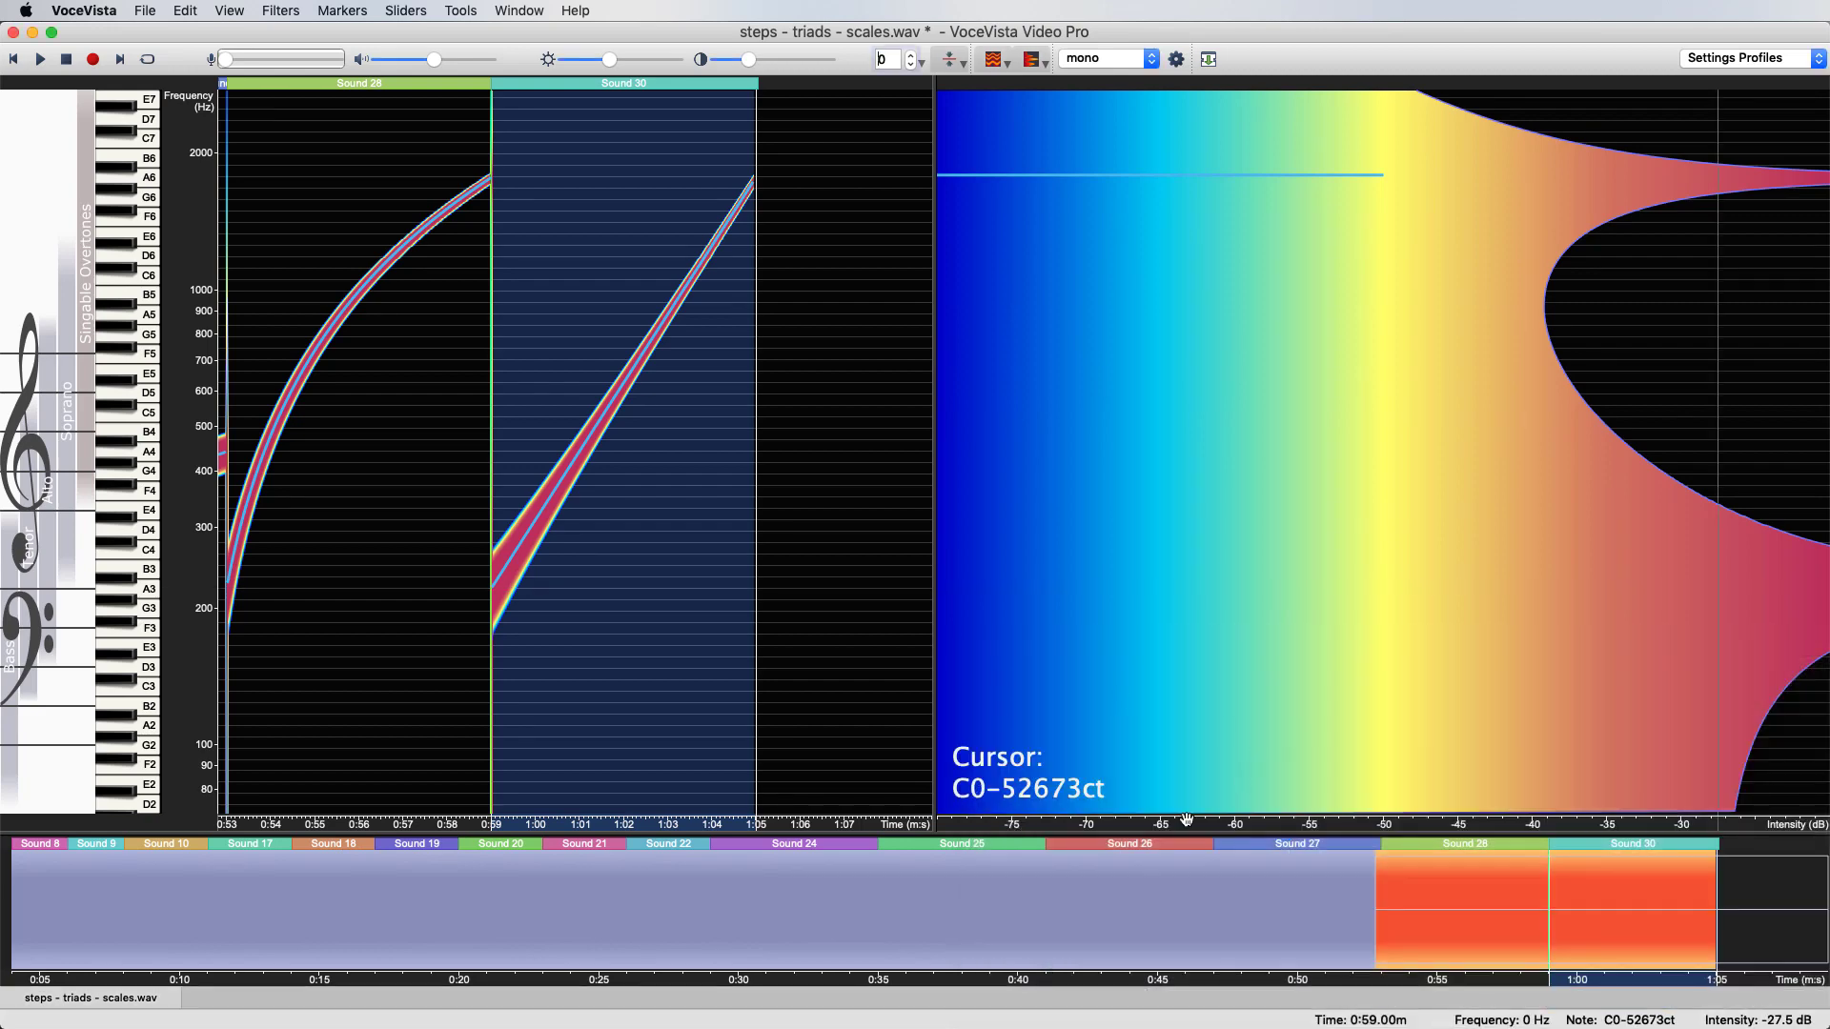
pyautogui.click(352, 845)
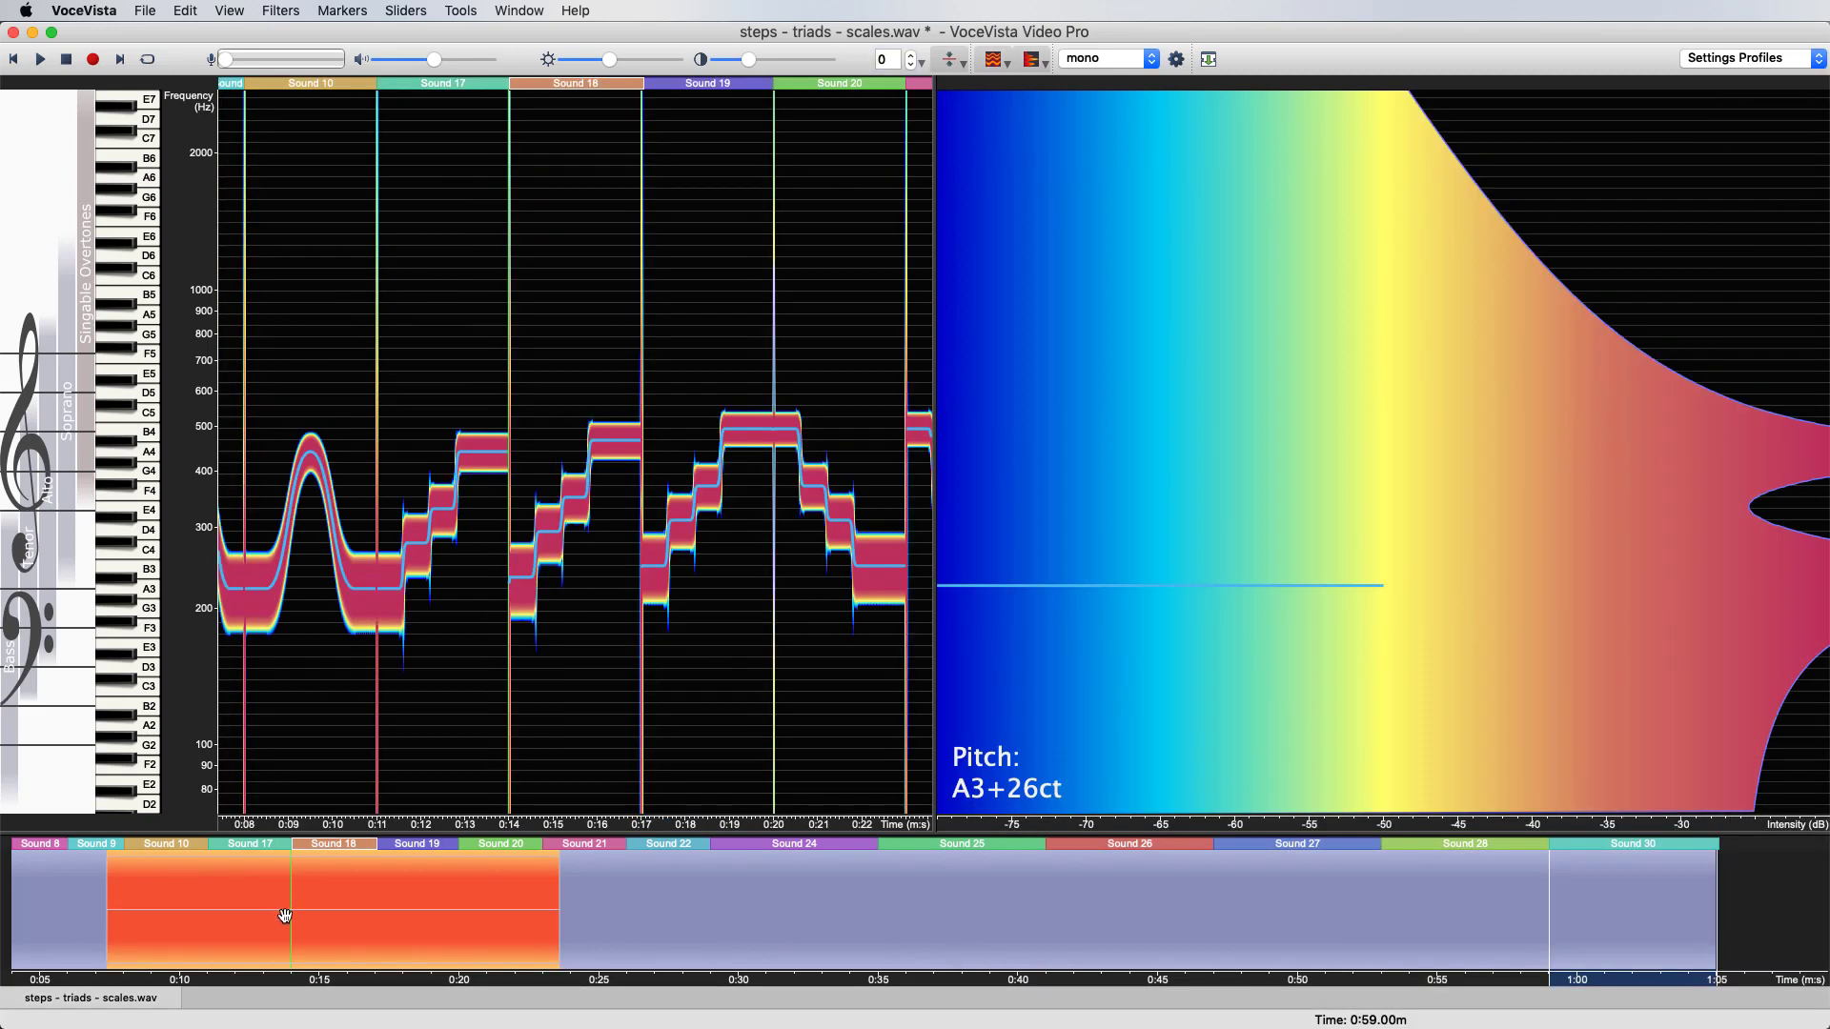
pyautogui.moveTo(285, 915); pyautogui.dragTo(292, 916)
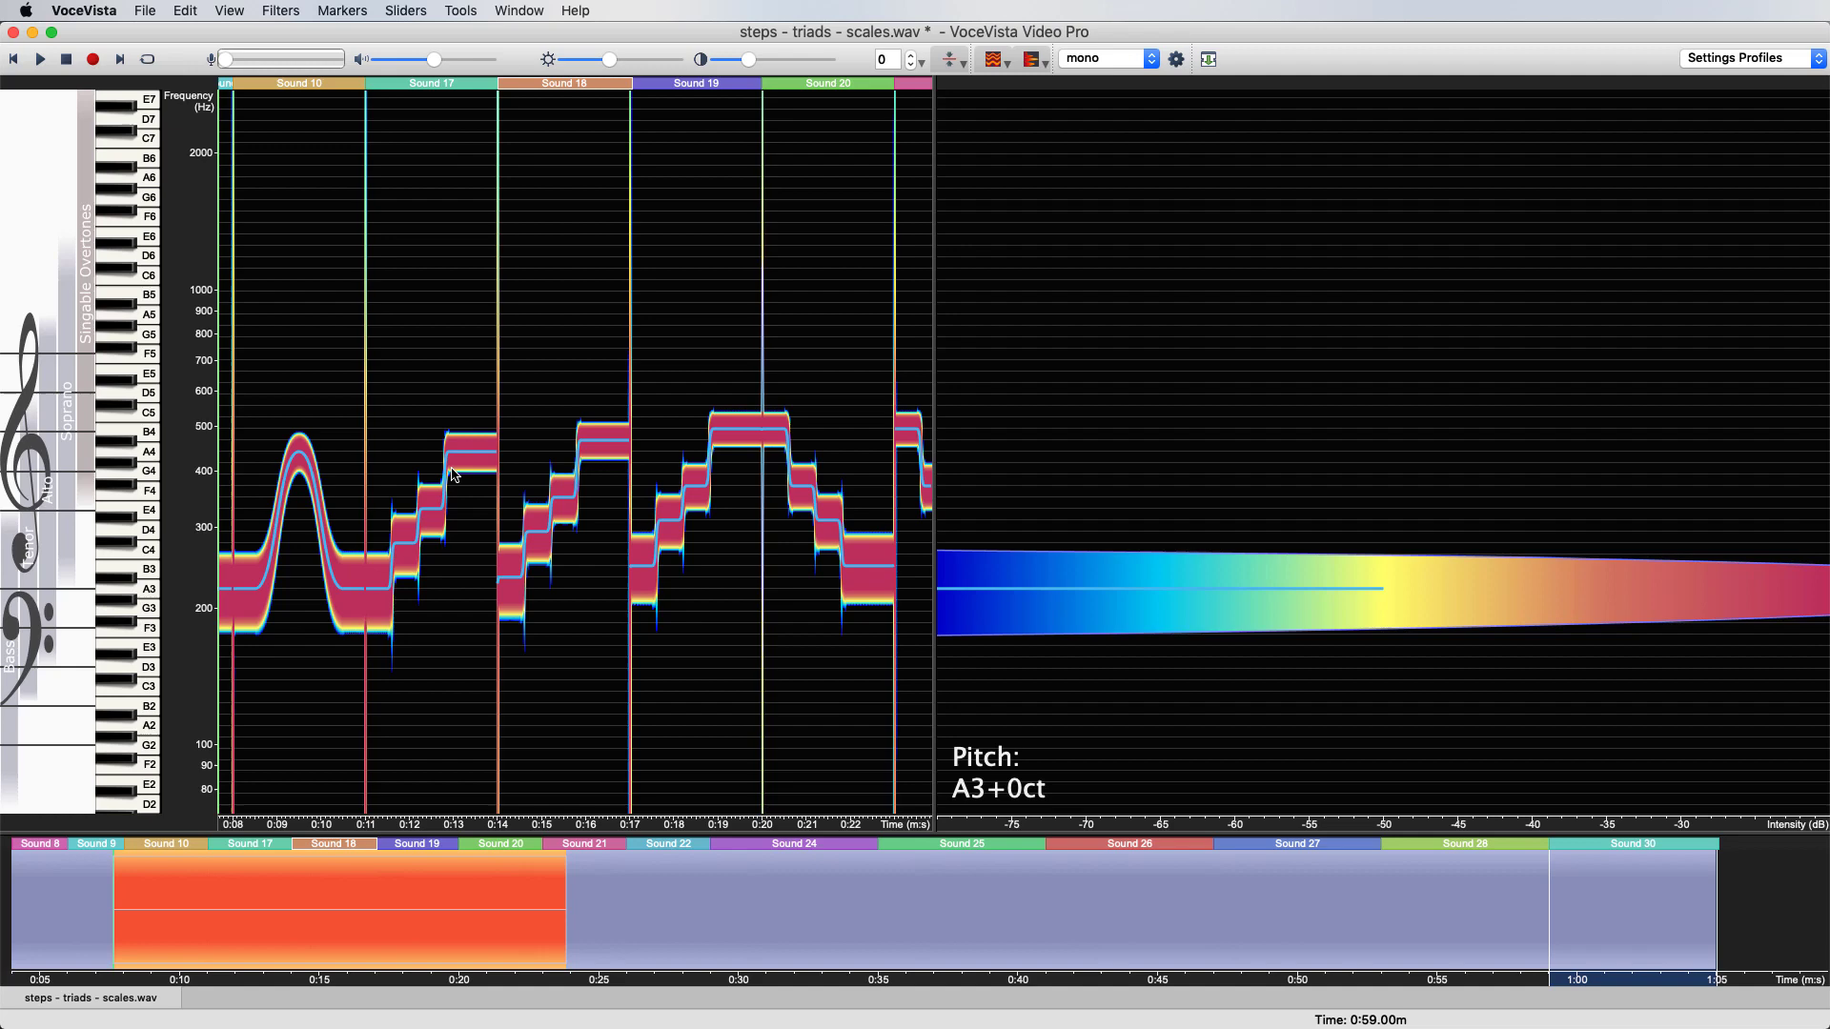
pyautogui.moveTo(380, 911)
pyautogui.mouseDown()
pyautogui.moveTo(644, 940)
pyautogui.moveTo(1226, 951)
pyautogui.moveTo(173, 957)
pyautogui.mouseUp()
pyautogui.scroll(3, 547, 638)
pyautogui.scroll(2, 552, 636)
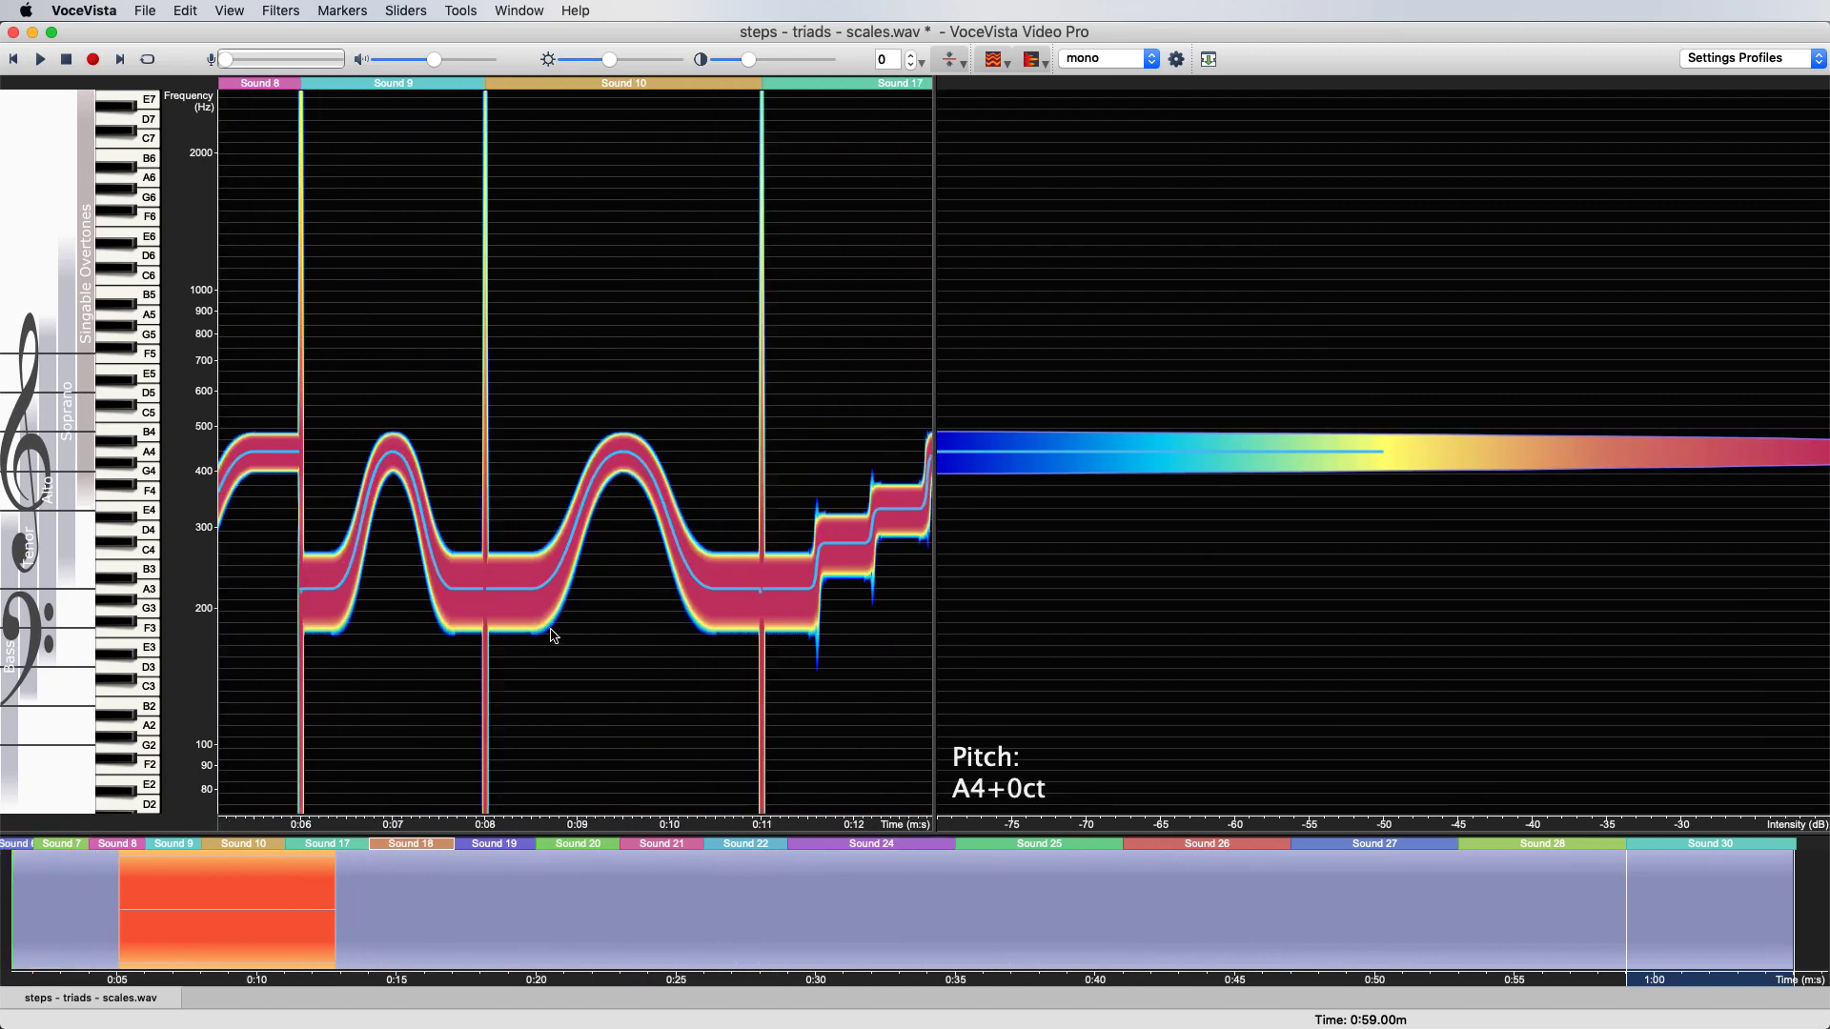
pyautogui.moveTo(268, 905)
pyautogui.mouseDown()
pyautogui.moveTo(115, 898)
pyautogui.moveTo(168, 921)
pyautogui.mouseUp()
pyautogui.scroll(1, 534, 526)
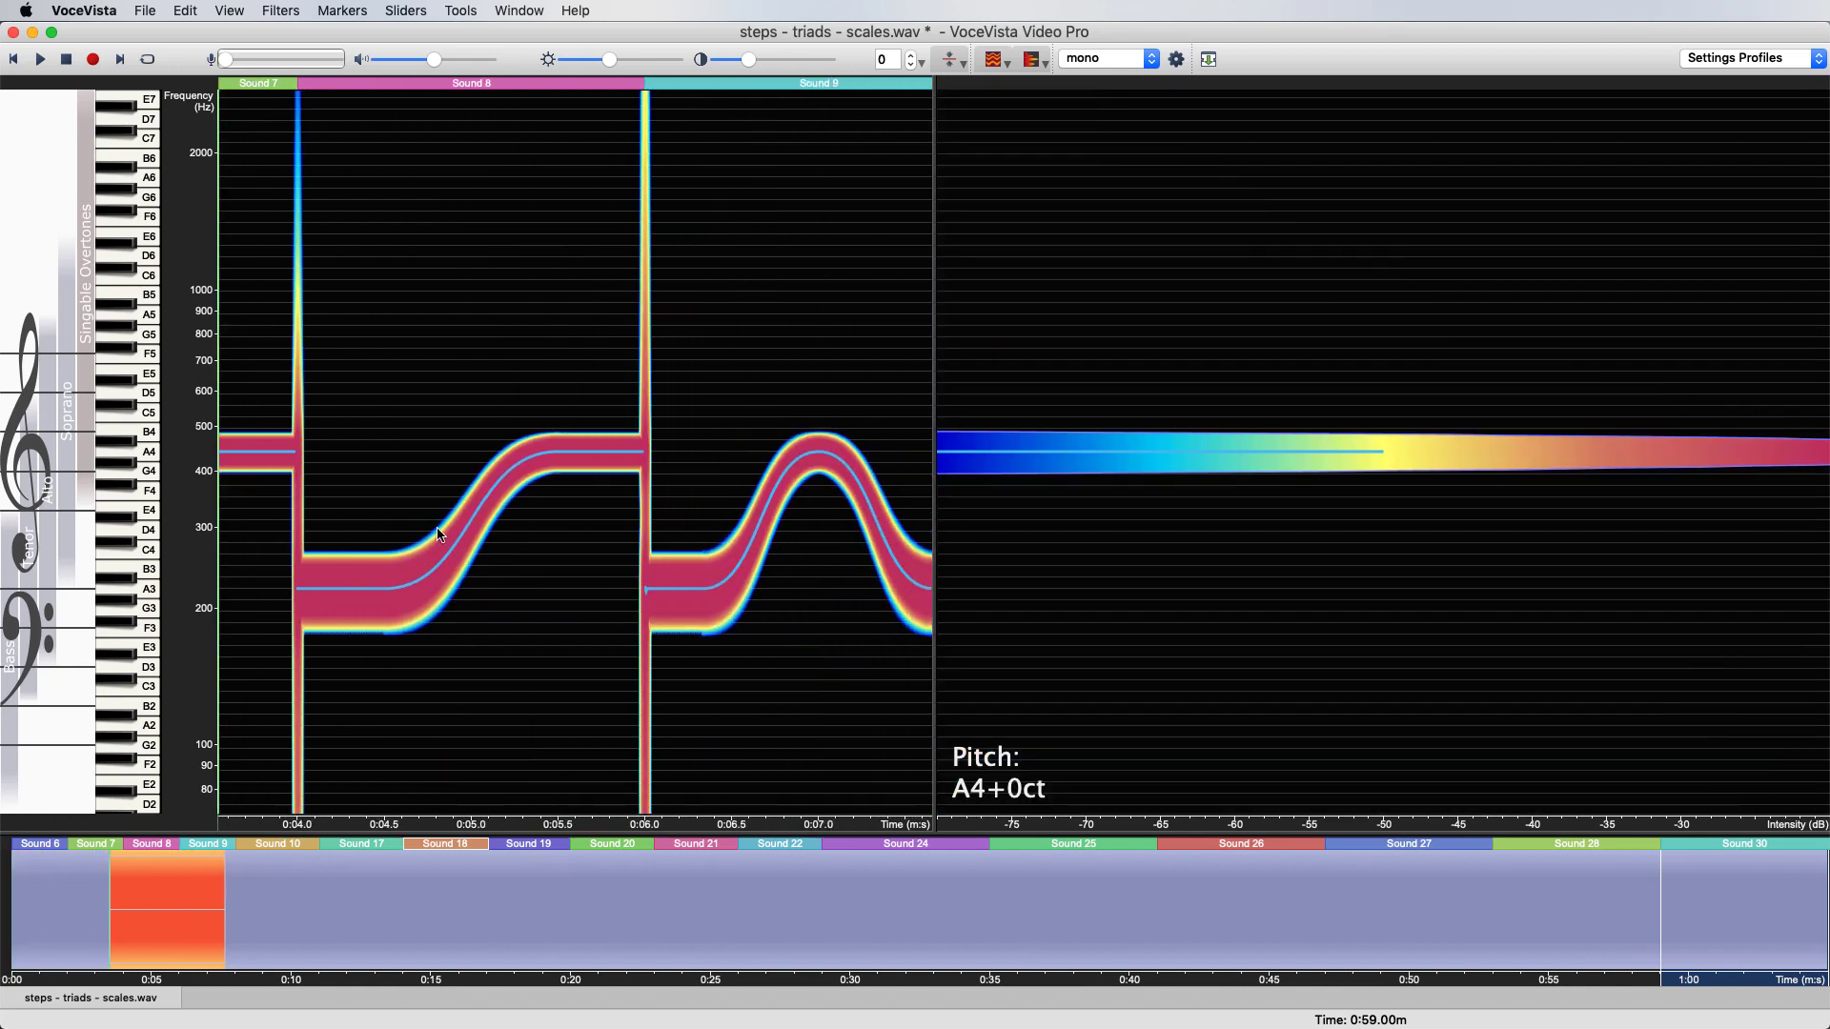
pyautogui.moveTo(274, 957); pyautogui.dragTo(410, 931)
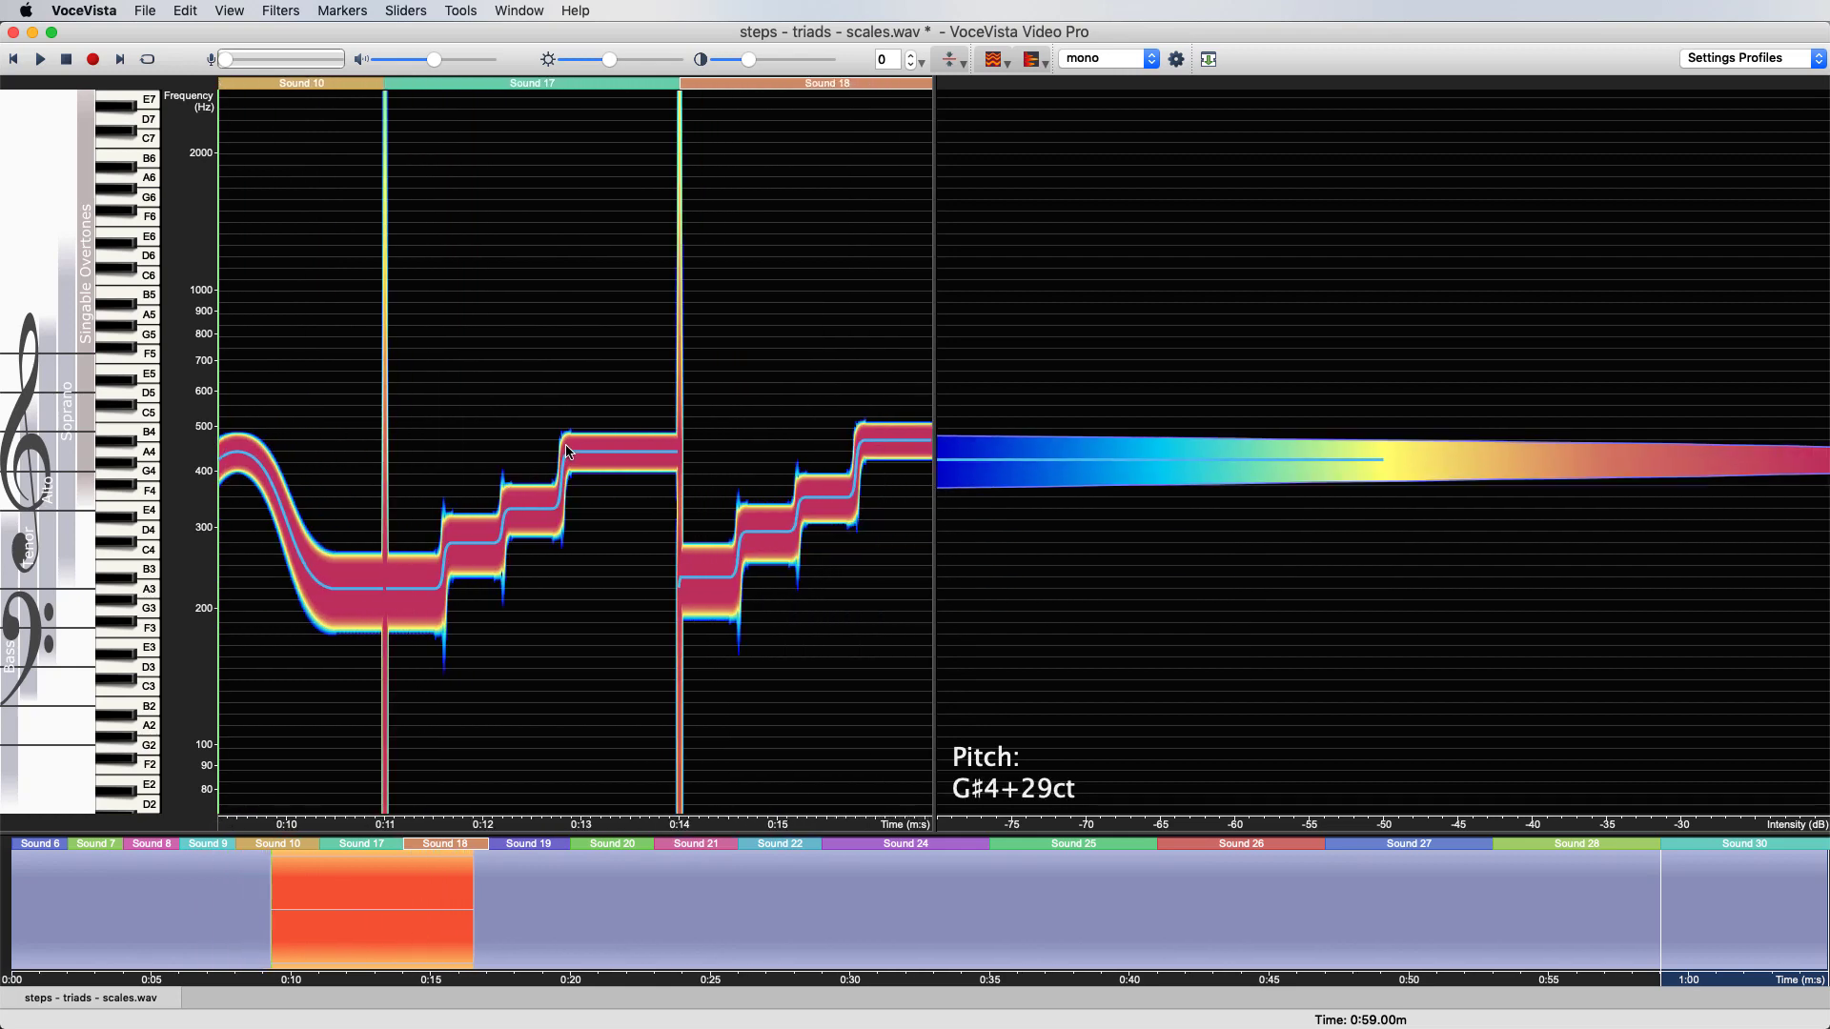